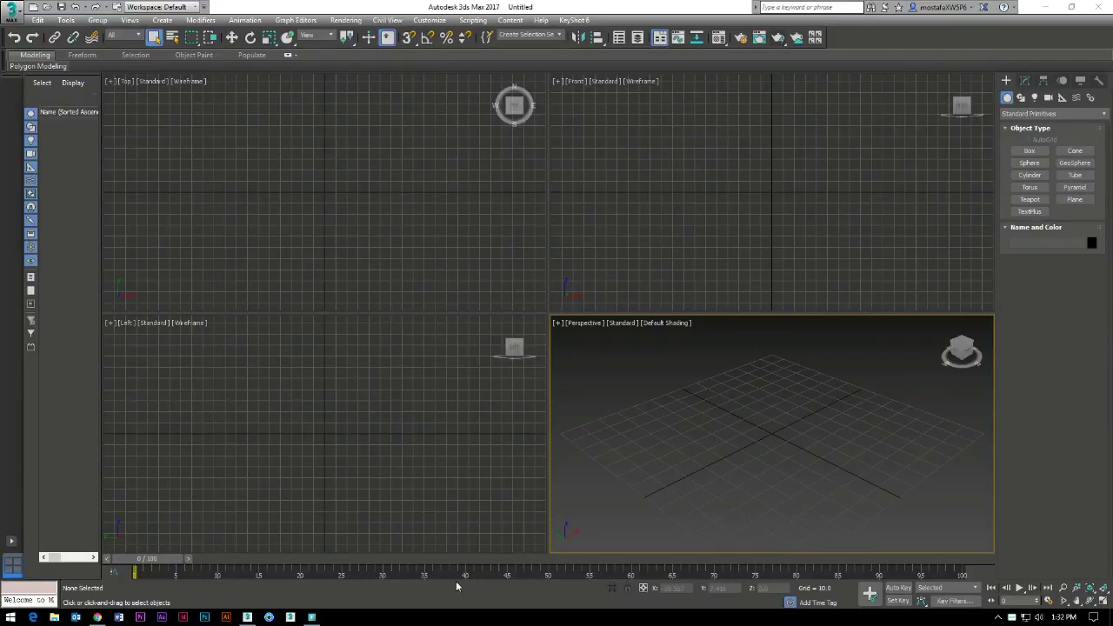
Minimize 3ds Max and open the pour-white-wine-glass.jpg reference photo from the desktop
left_click(1040, 10)
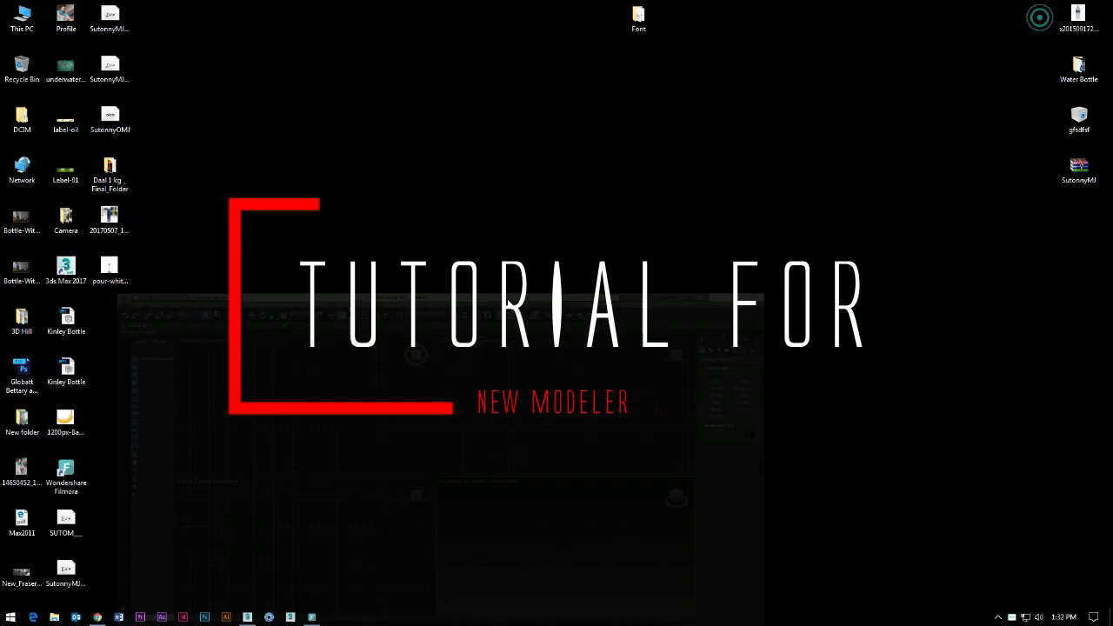
double_click(125, 274)
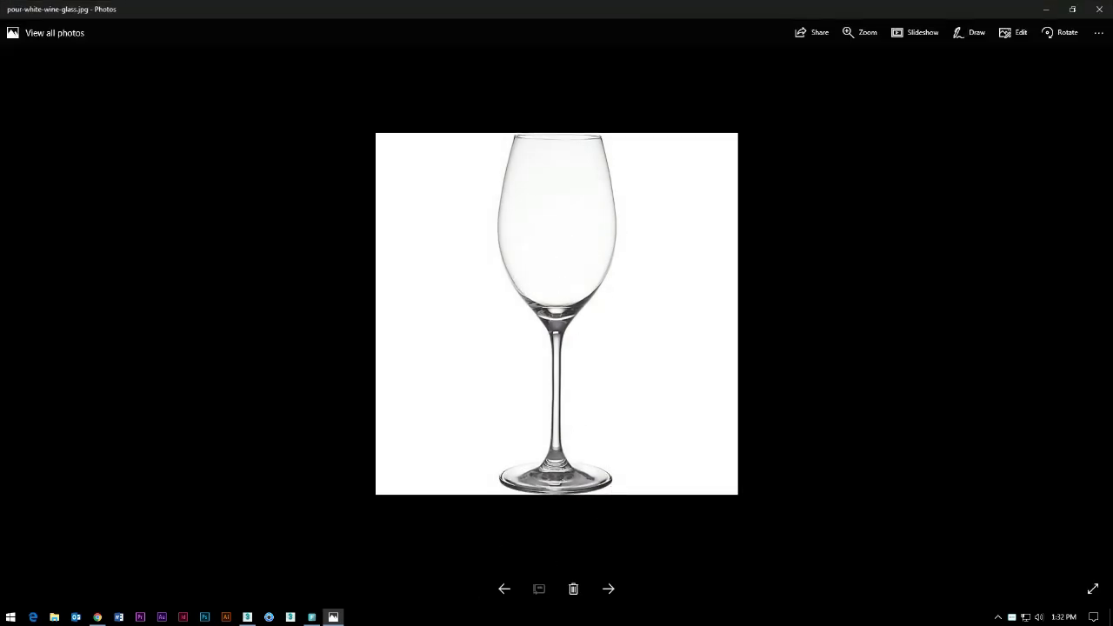
left_click(291, 618)
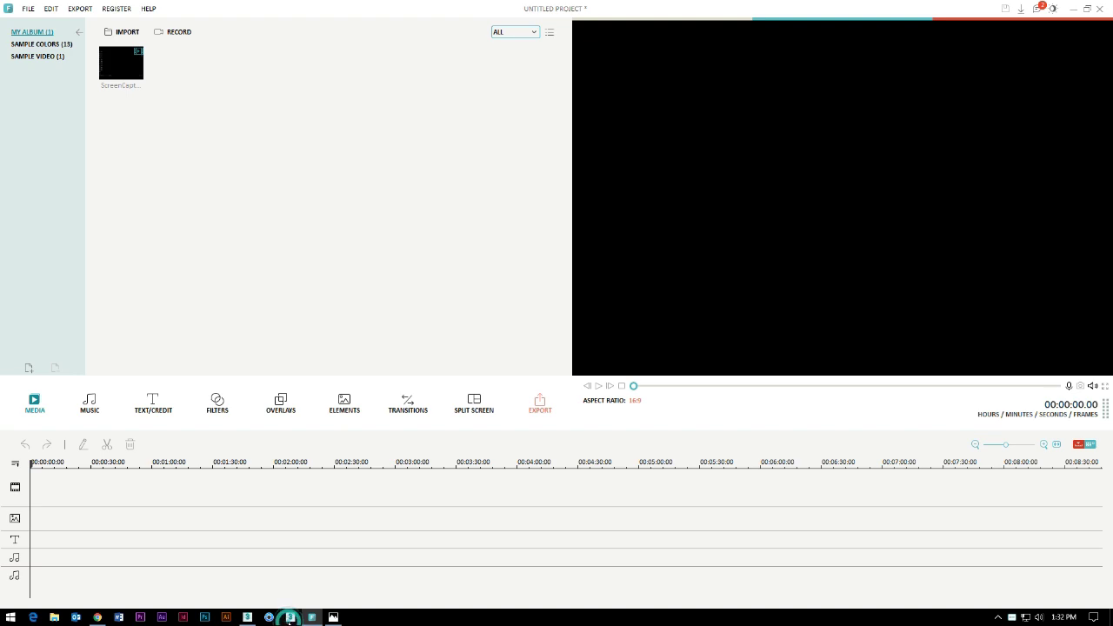
Pick the Plane tool in 3ds Max, then bring the wine-glass photo back in front
left_click(241, 620)
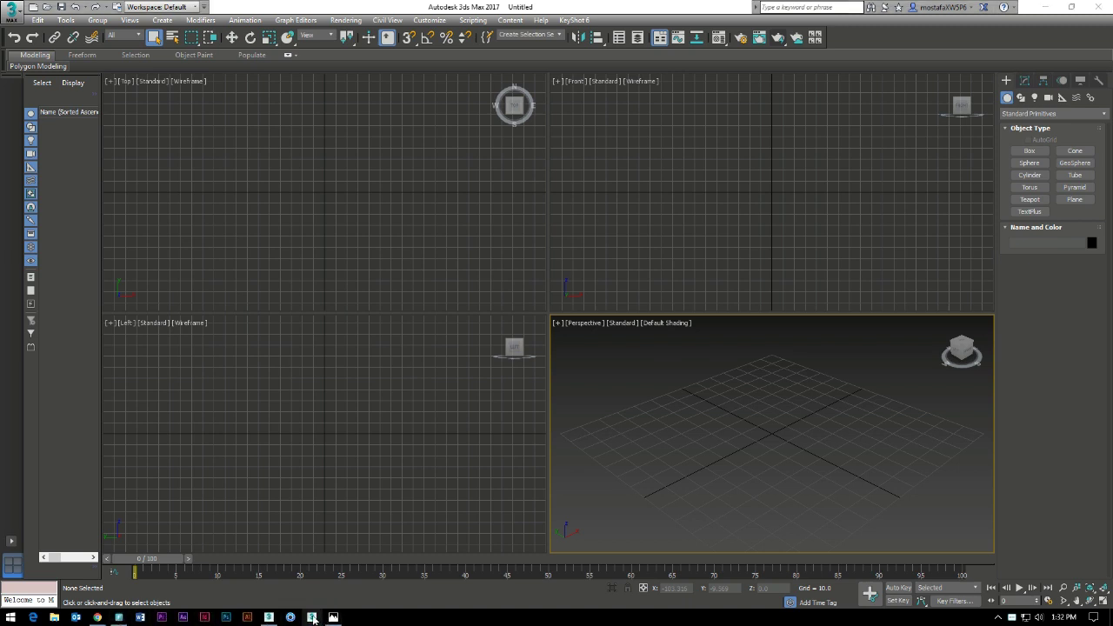
left_click(1077, 200)
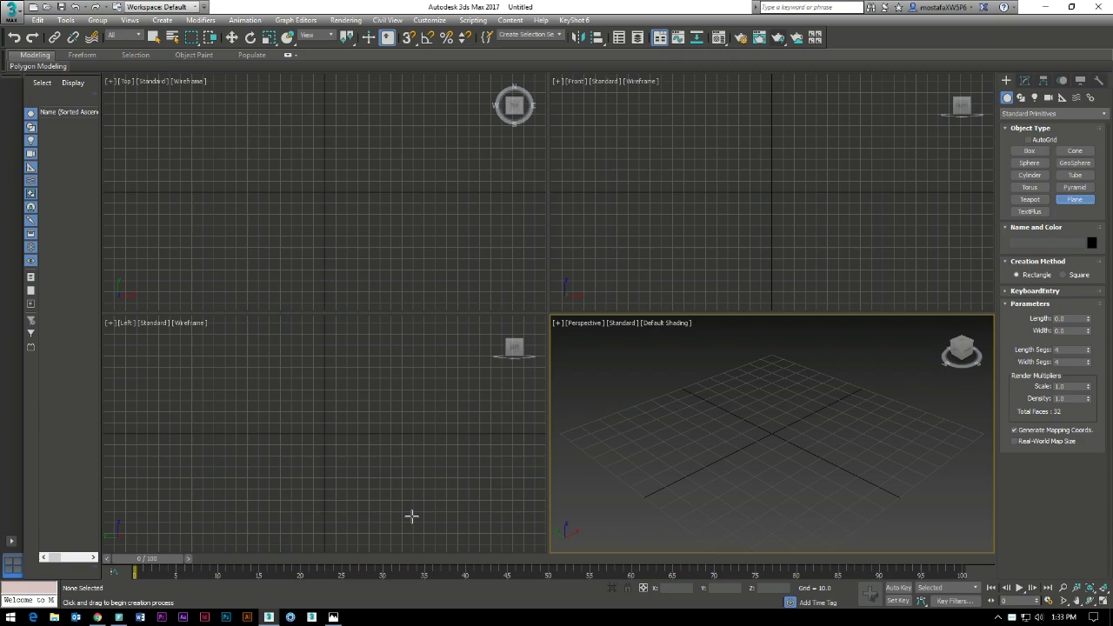
left_click(334, 615)
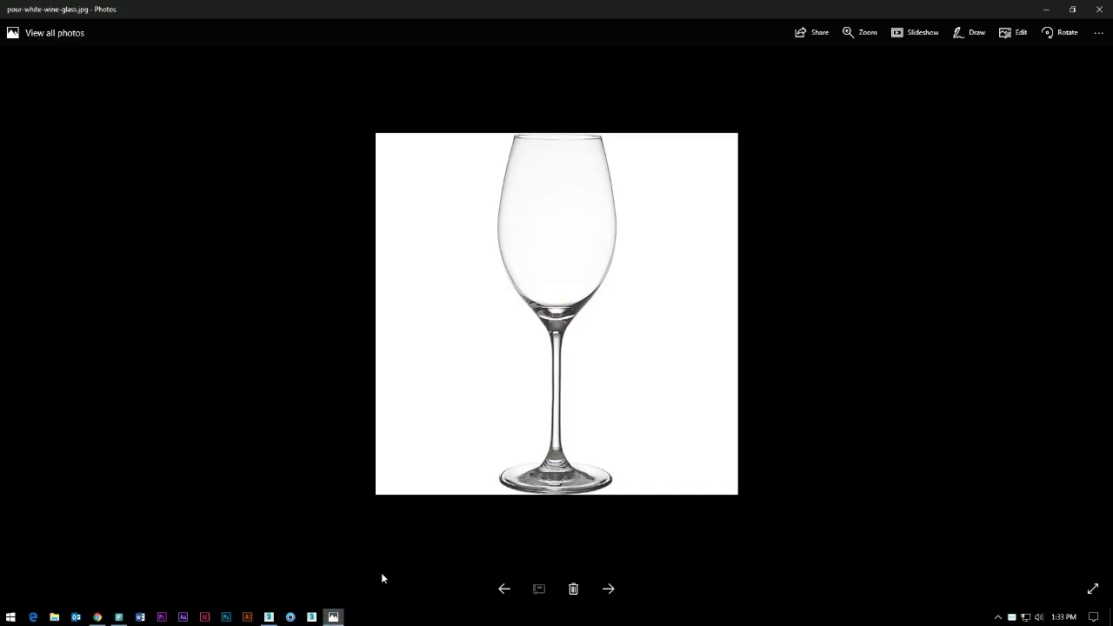
Read the photo's file info (625 x 625, 13.5 KB), then return to 3ds Max
right_click(573, 289)
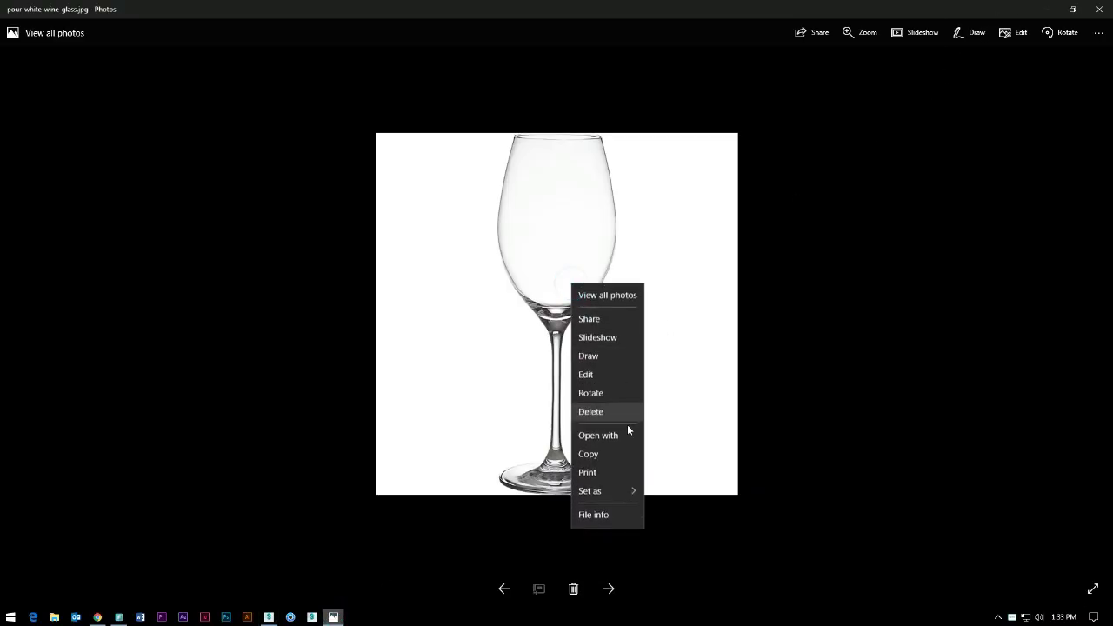
left_click(599, 515)
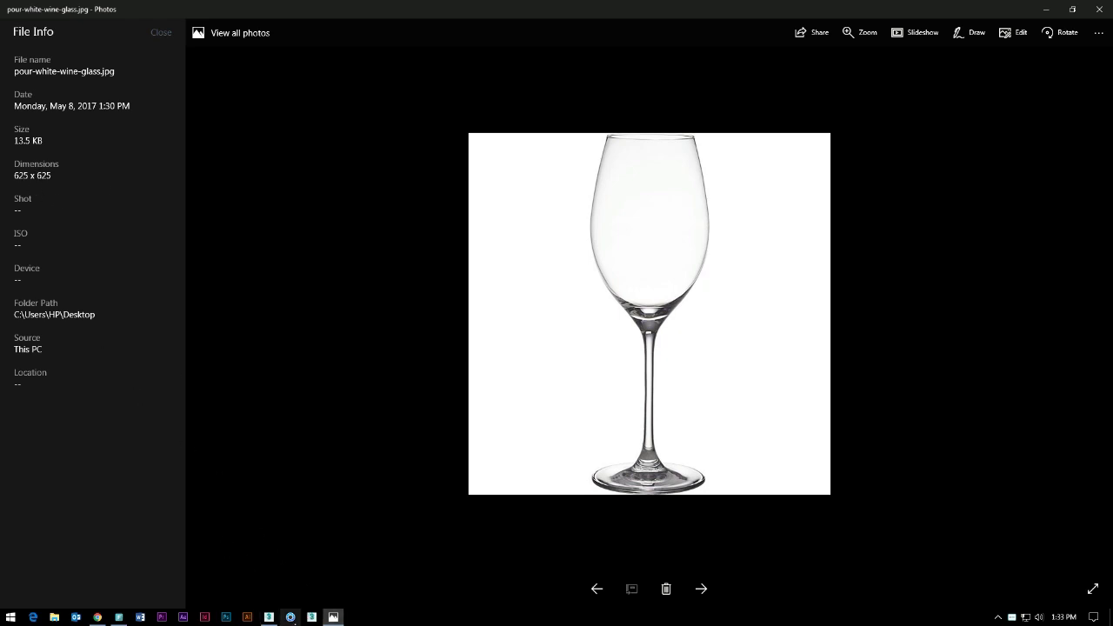
left_click(269, 618)
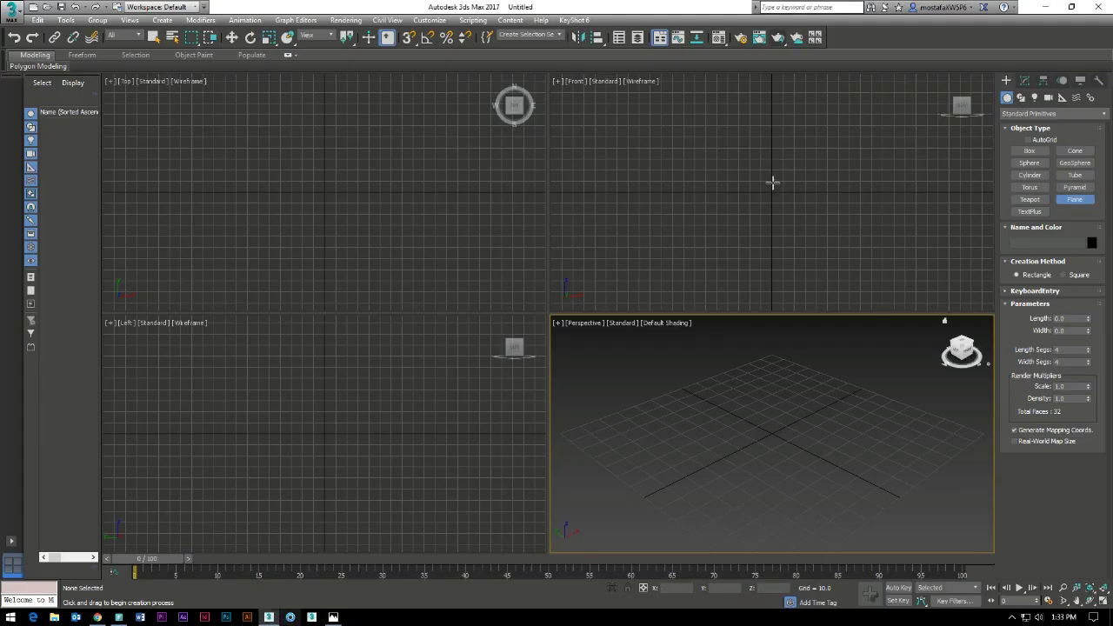
Draw a plane in the Front view with Length and Width of 10
left_click_drag(773, 183, 783, 194)
left_click(1025, 80)
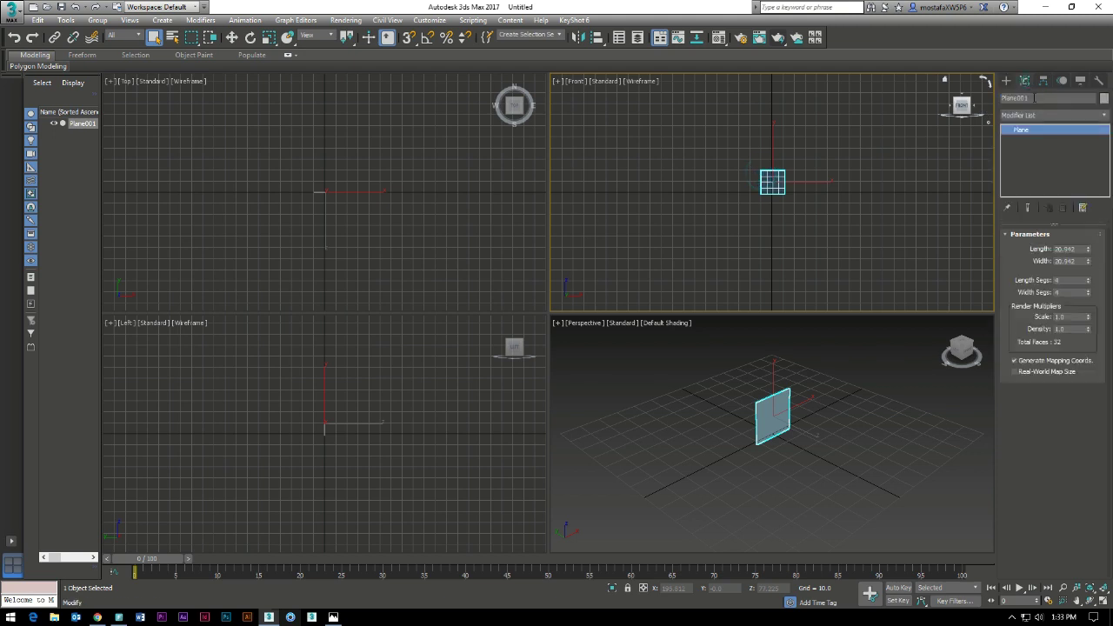
double_click(1071, 249)
type("1")
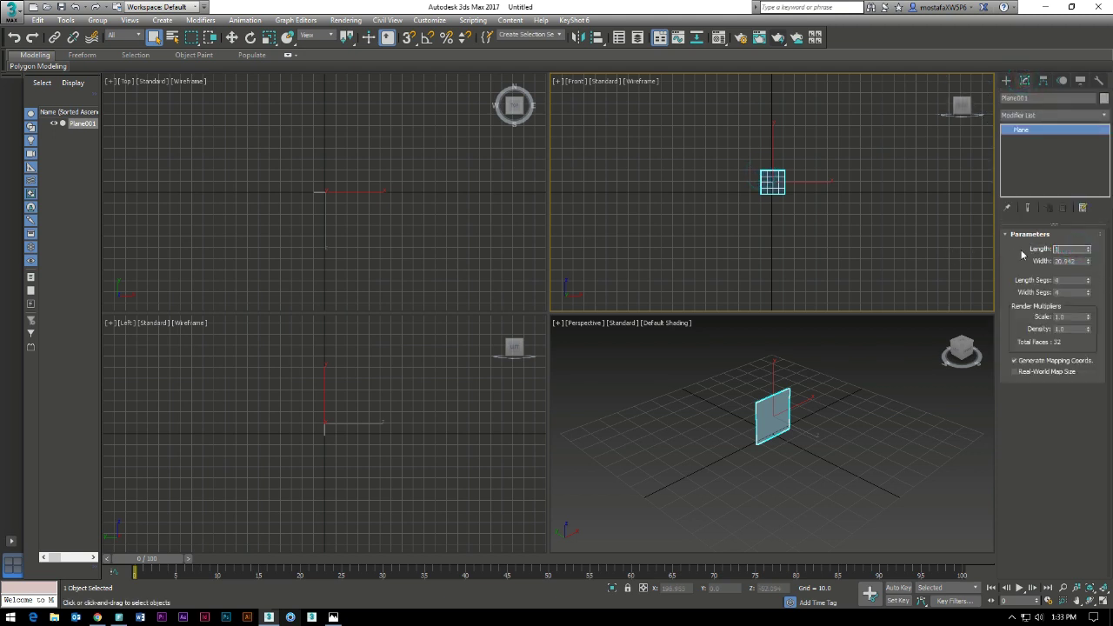
key("Tab")
type("10")
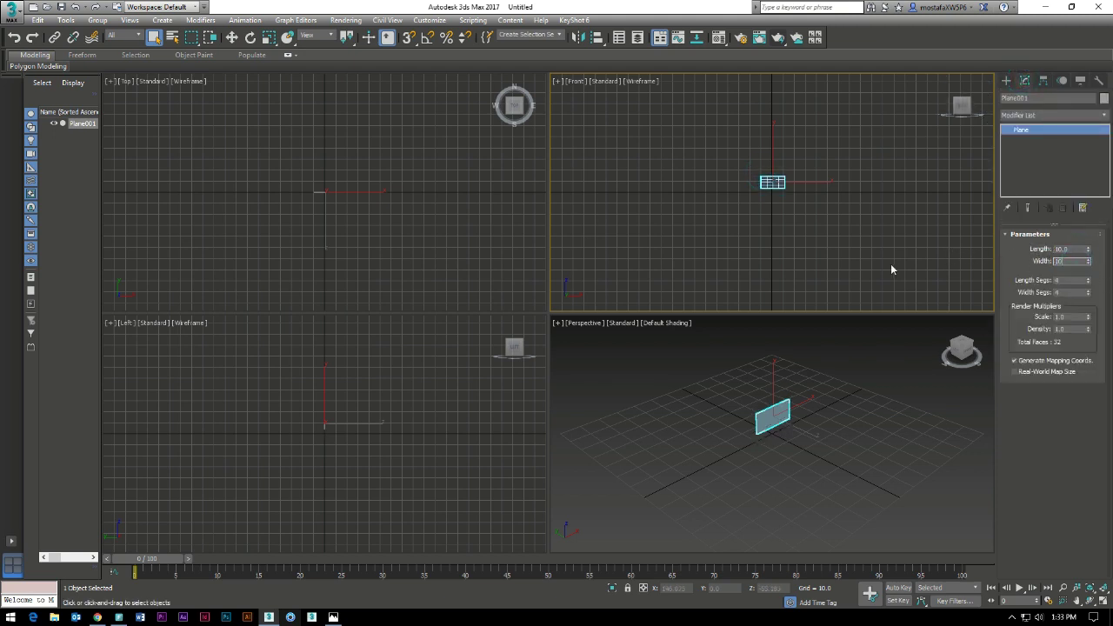
key("Return")
Position the plane at X 0, Y 0, Z 5
key("w")
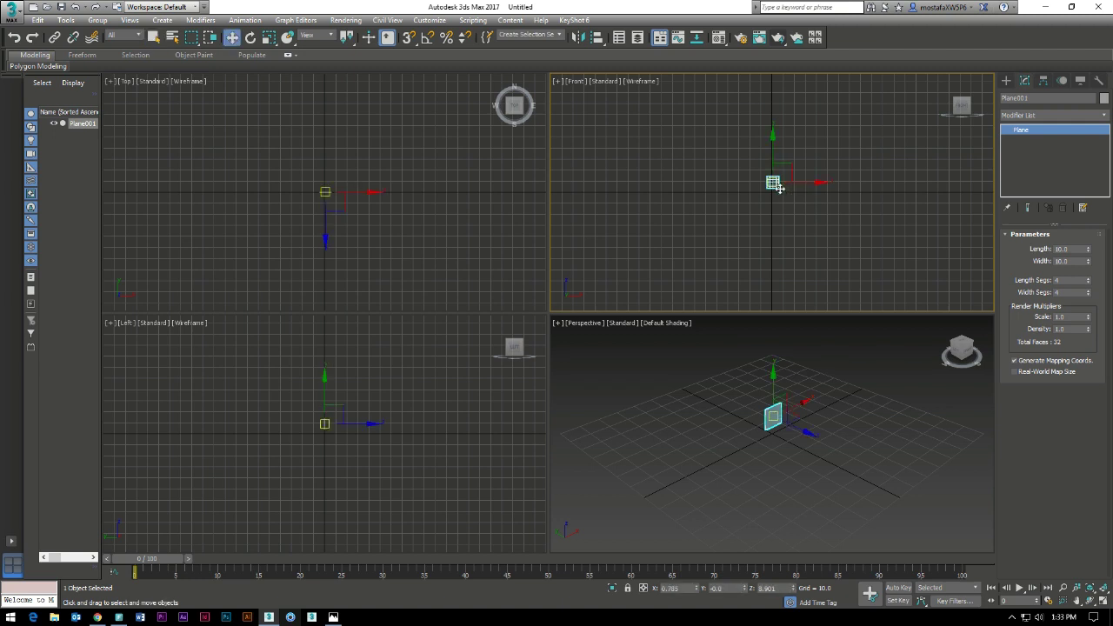
right_click(694, 589)
right_click(745, 589)
left_click(770, 588)
type("5")
key("Return")
Show the plane shaded with edged faces, fit it in view, and minimize 3ds Max
key("z")
key("F3")
key("F4")
key("z")
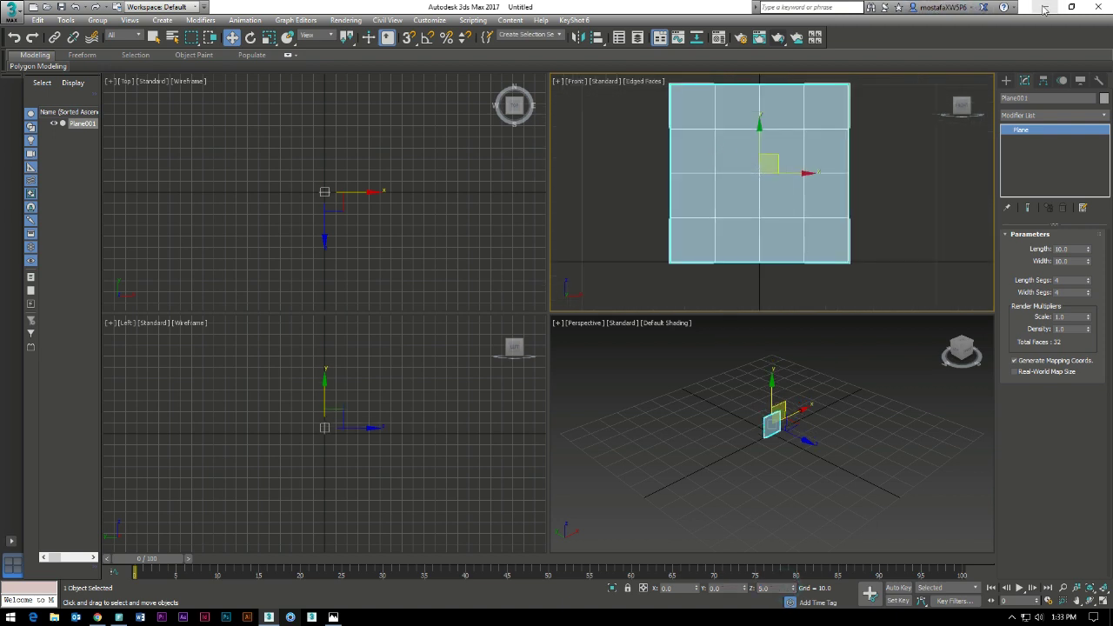
left_click(1044, 8)
Drag the pour-white-wine-glass image from the desktop onto the plane in 3ds Max
left_click(1048, 10)
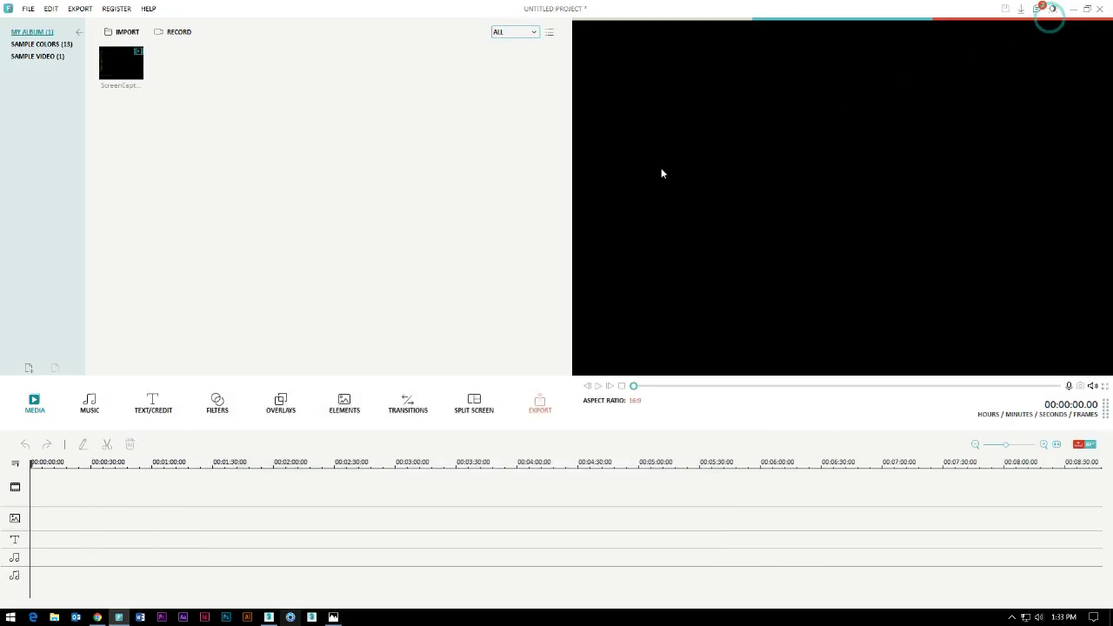
left_click(1070, 9)
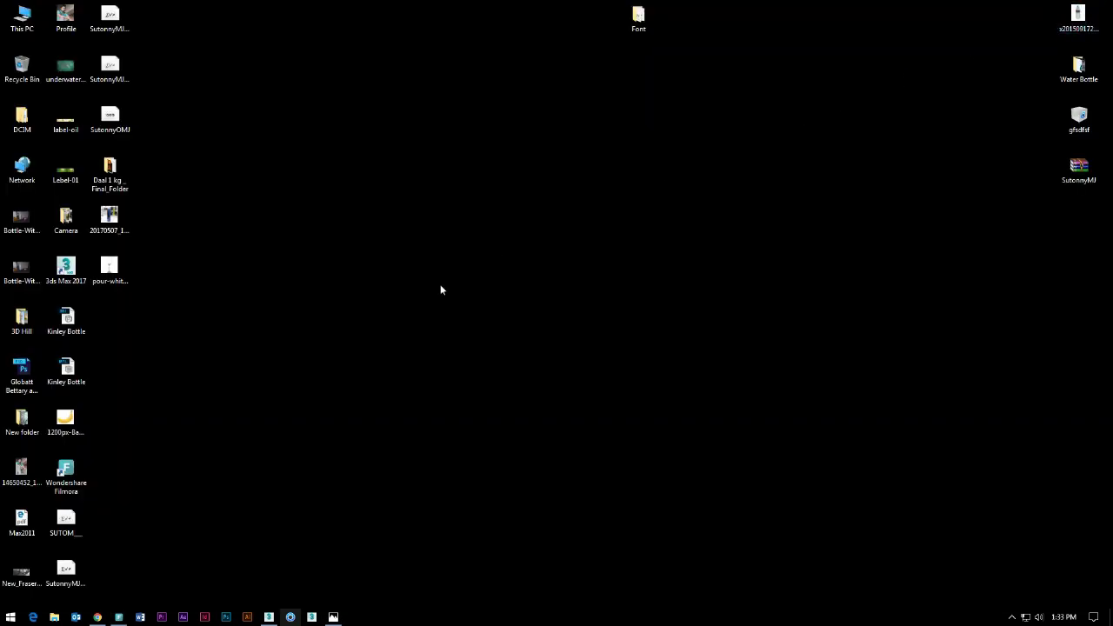
left_click_drag(113, 271, 277, 606)
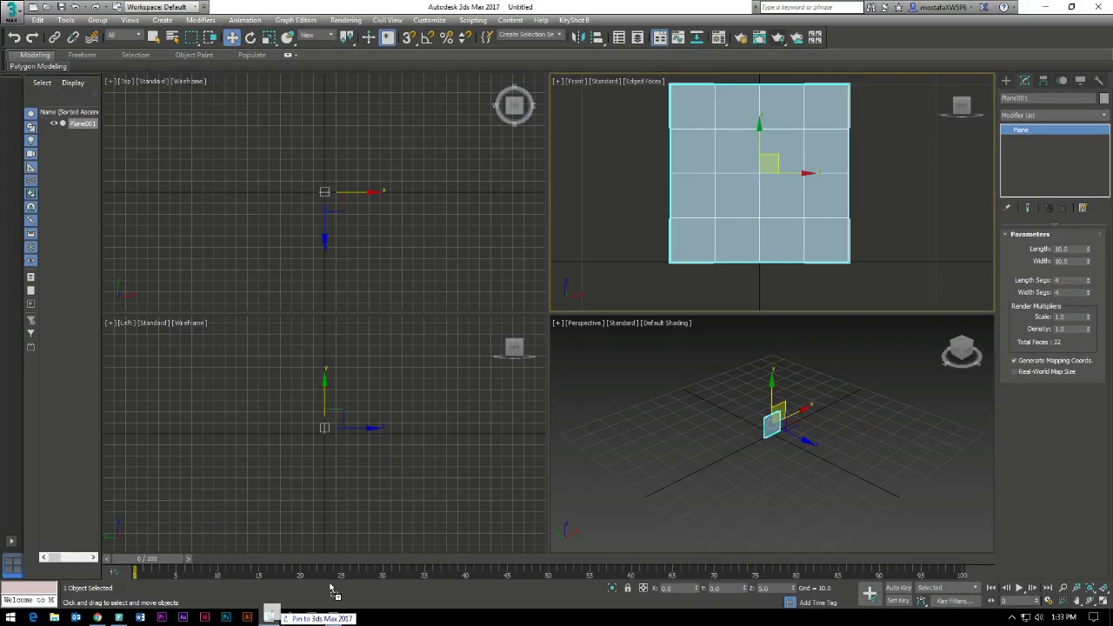
left_click_drag(277, 607, 762, 180)
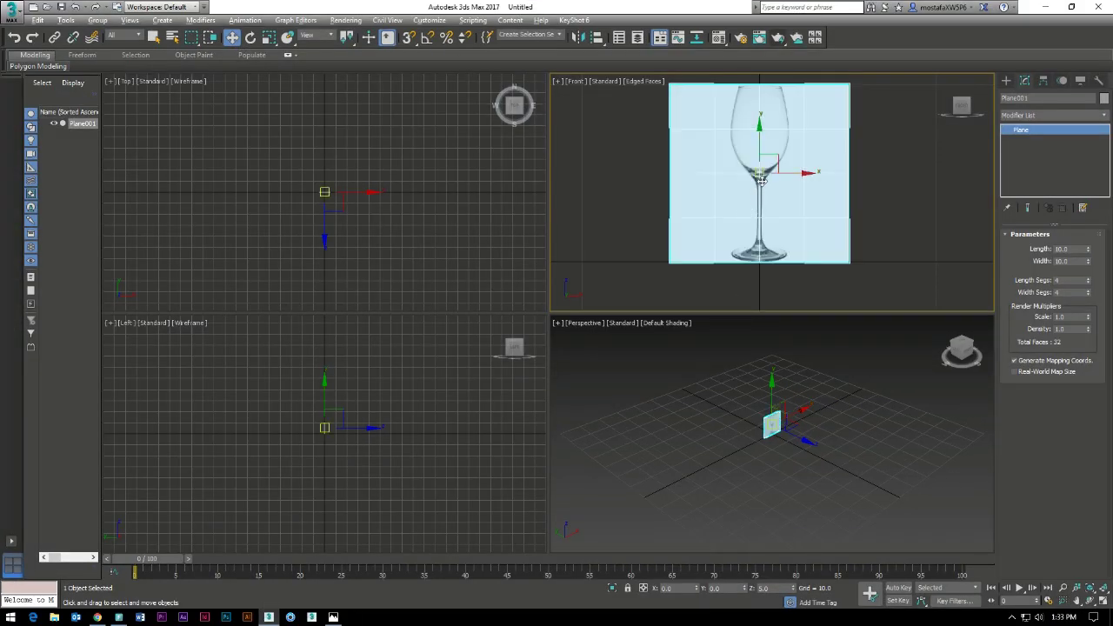
Maximize the Front viewport so the reference plane fills the workspace
key("alt+w")
scroll(641, 247, "down", 2)
right_click(645, 229)
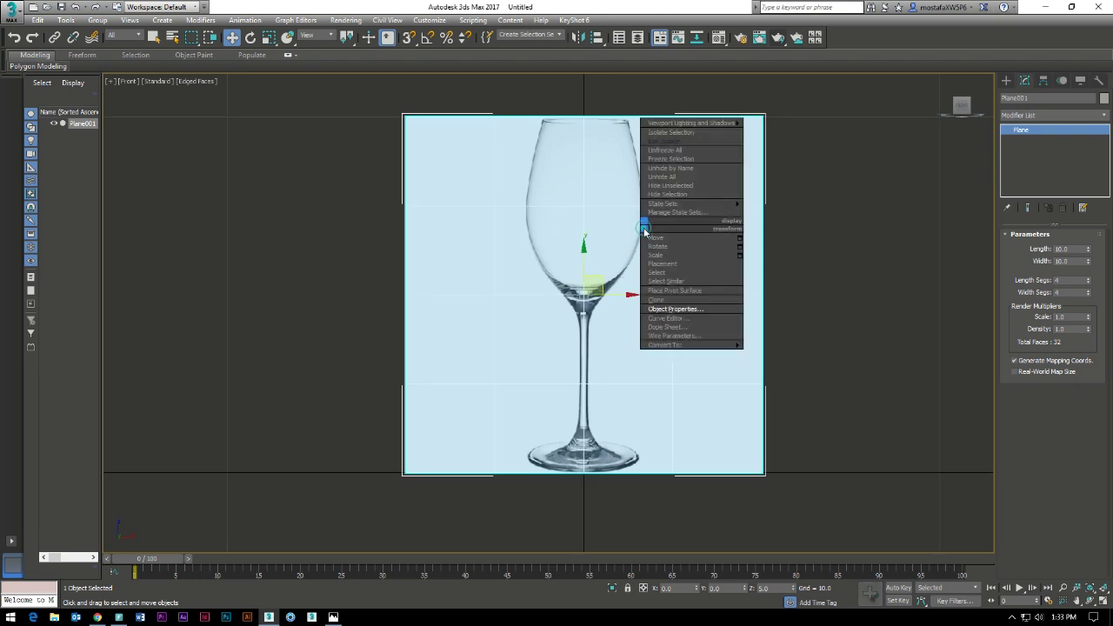
mouse_move(687, 344)
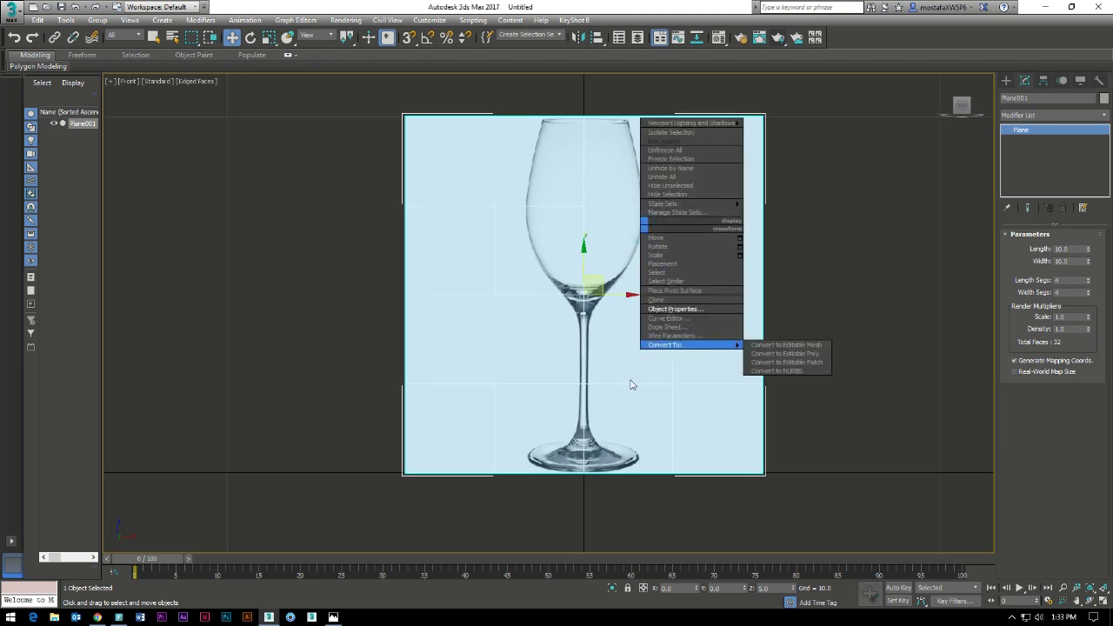
left_click(632, 384)
scroll(626, 382, "up", 5)
scroll(633, 299, "down", 5)
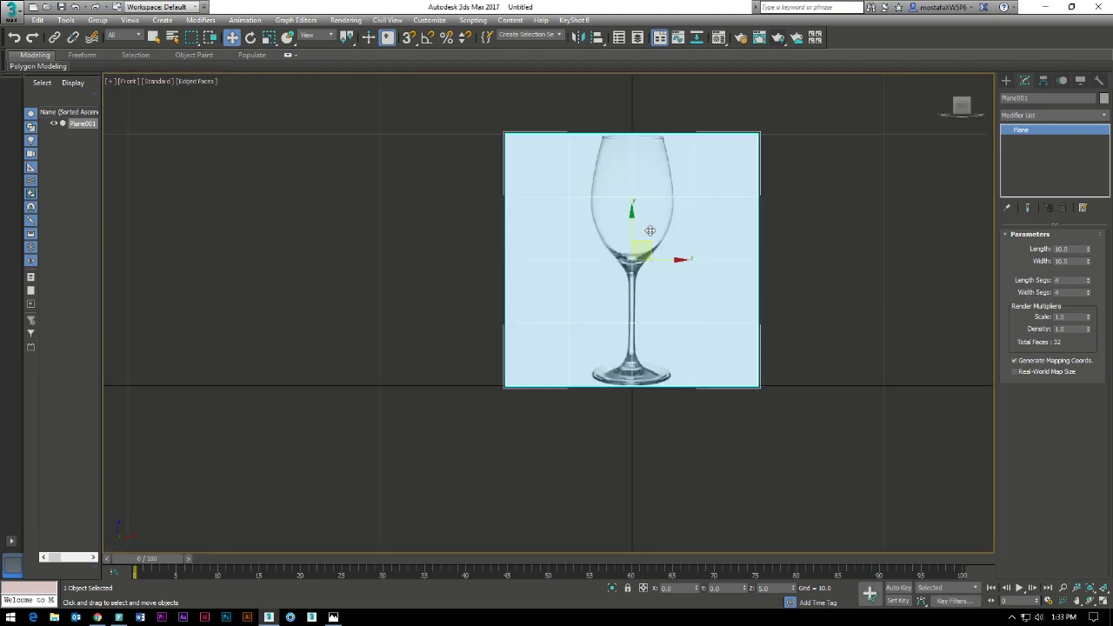
Freeze the plane in Object Properties with Show Frozen in Gray turned off
right_click(648, 224)
left_click(689, 305)
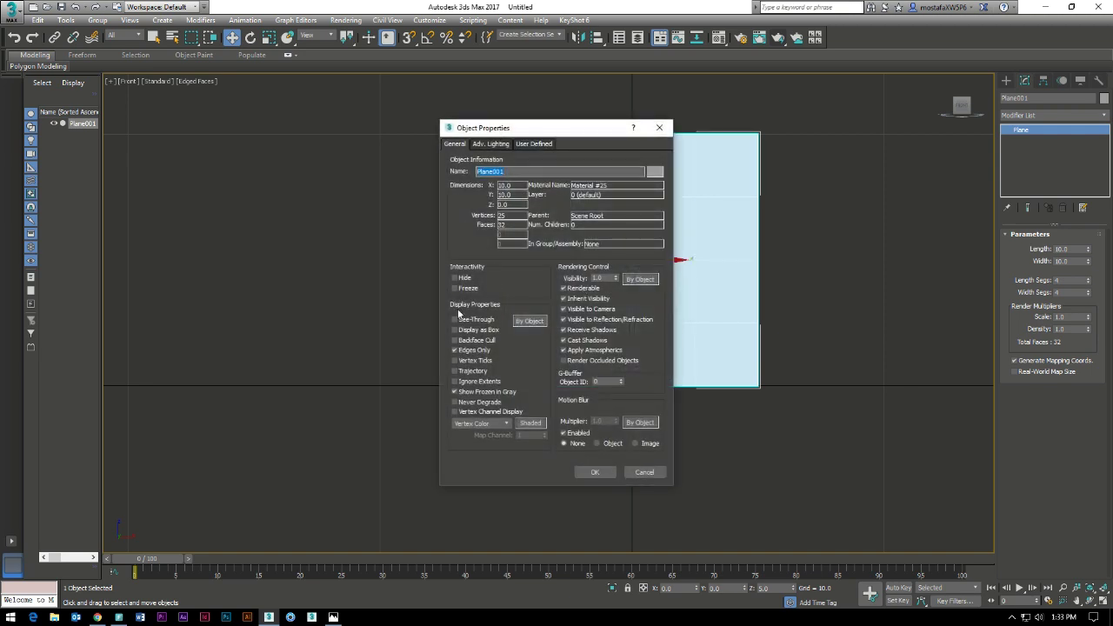
left_click(466, 288)
left_click(466, 389)
left_click(595, 472)
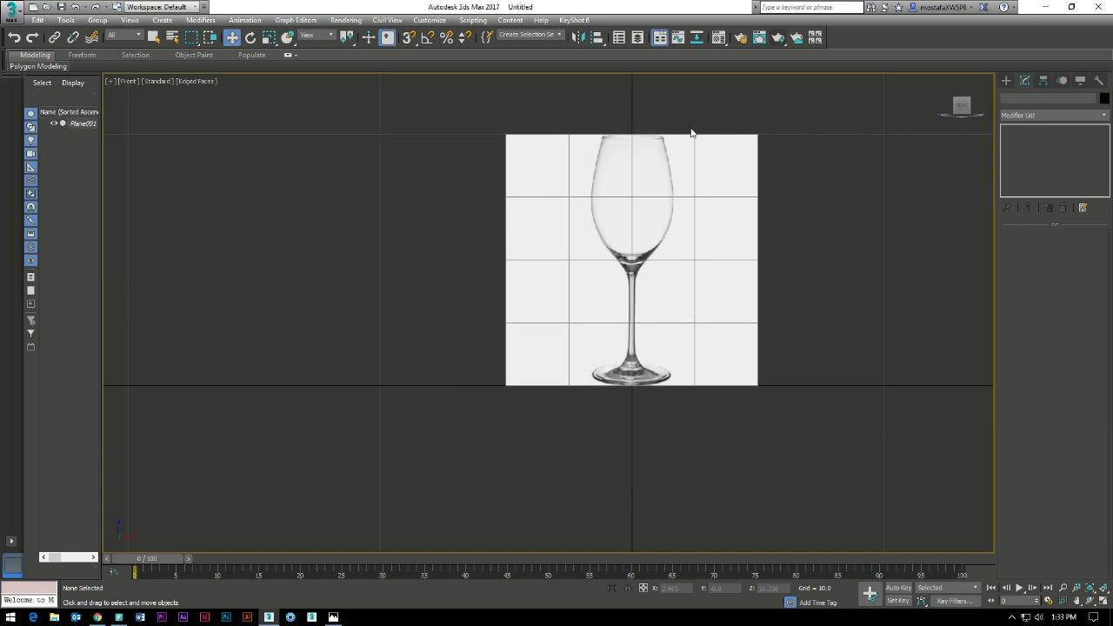
scroll(692, 132, "up", 5)
left_click(1006, 80)
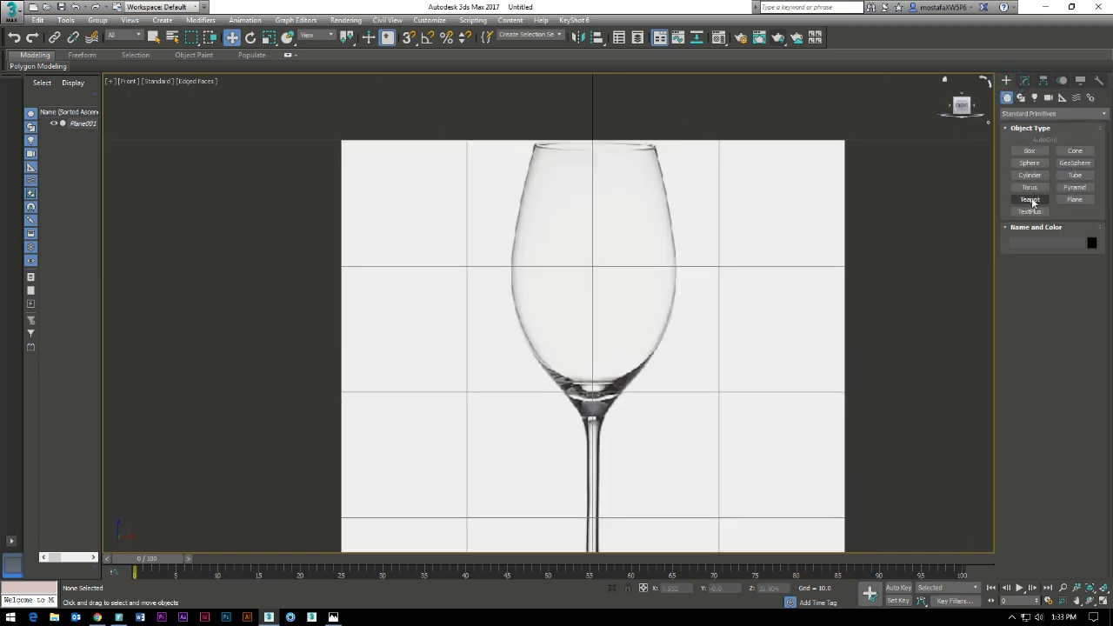
Start a trial Line spline from the glass rim down along the bowl
left_click(1074, 199)
left_click(1020, 97)
left_click(1028, 162)
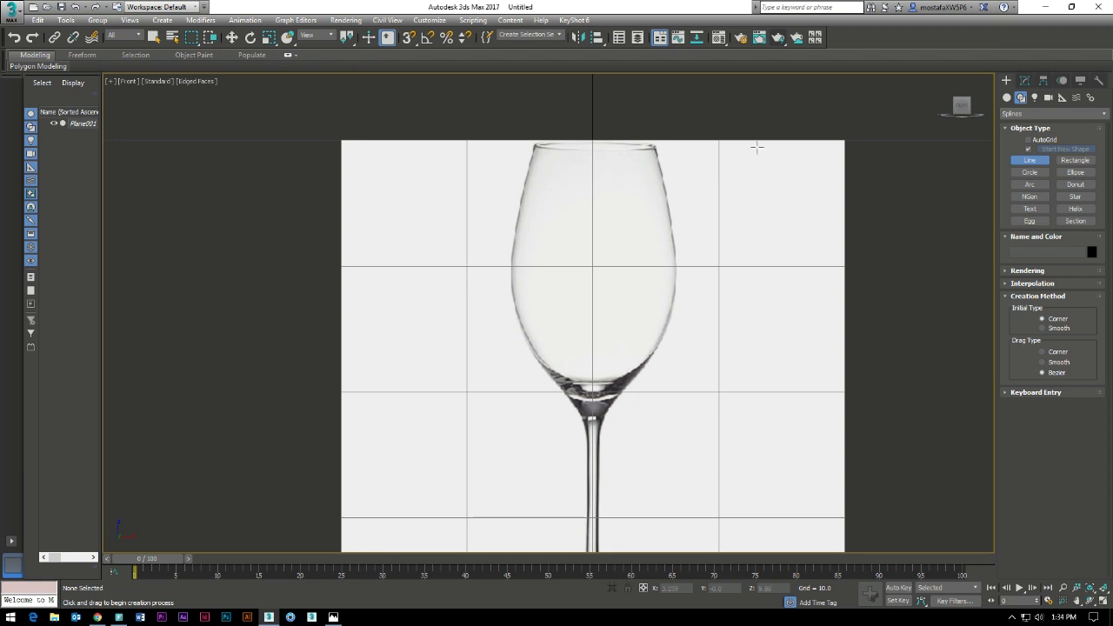
scroll(683, 151, "up", 5)
scroll(666, 149, "up", 2)
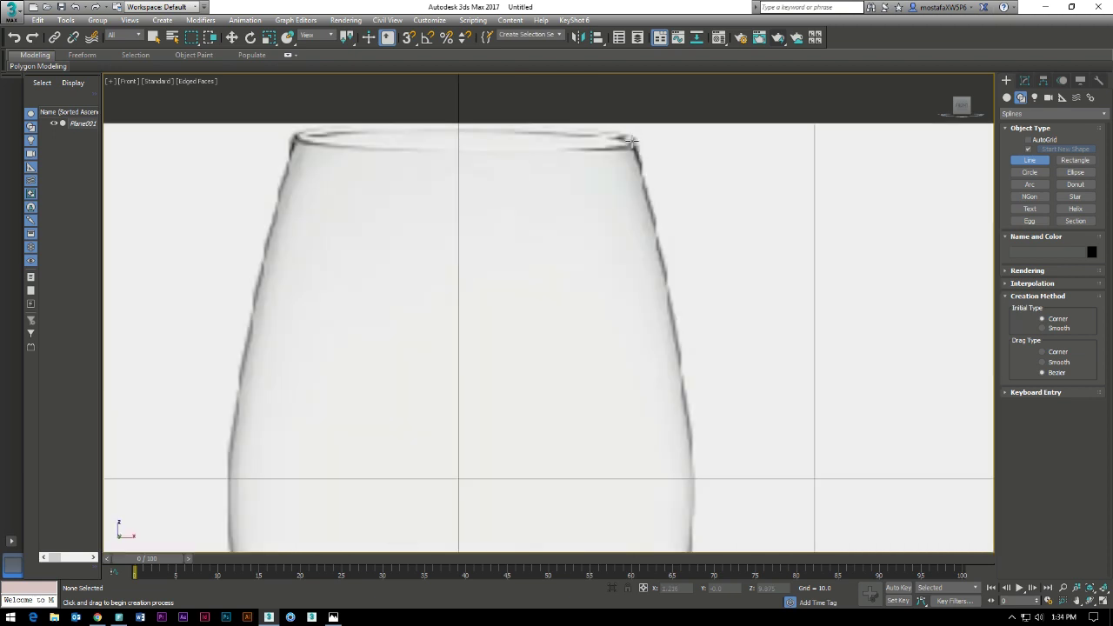
left_click(632, 140)
scroll(736, 363, "down", 3)
scroll(703, 259, "down", 3)
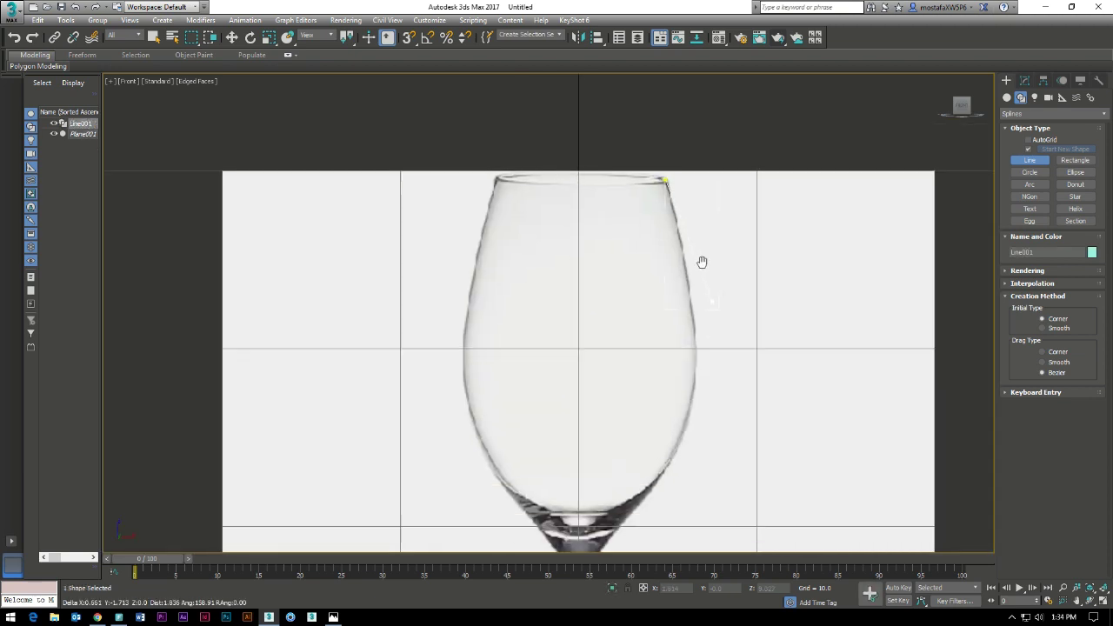
scroll(674, 313, "up", 1)
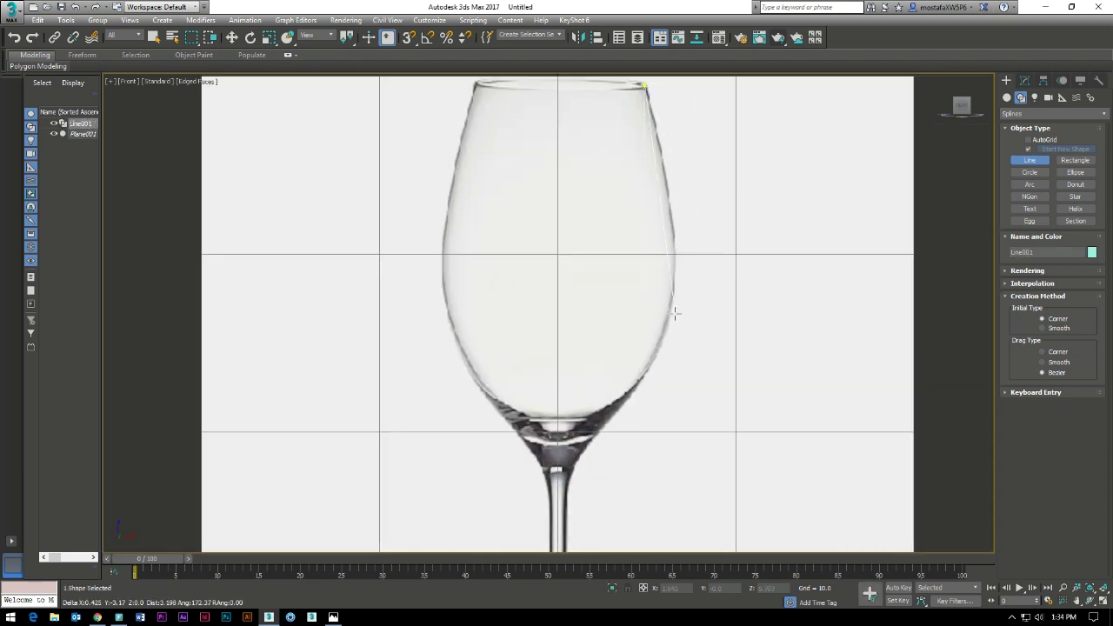
left_click(622, 407)
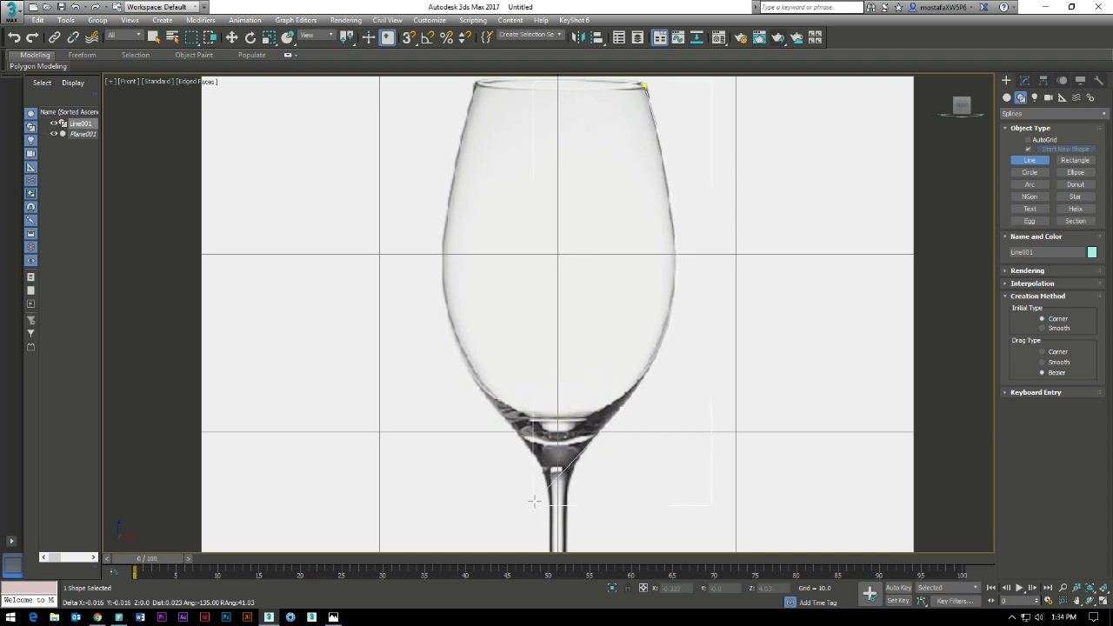
End the trial line and delete Line001 from the scene
right_click(534, 501)
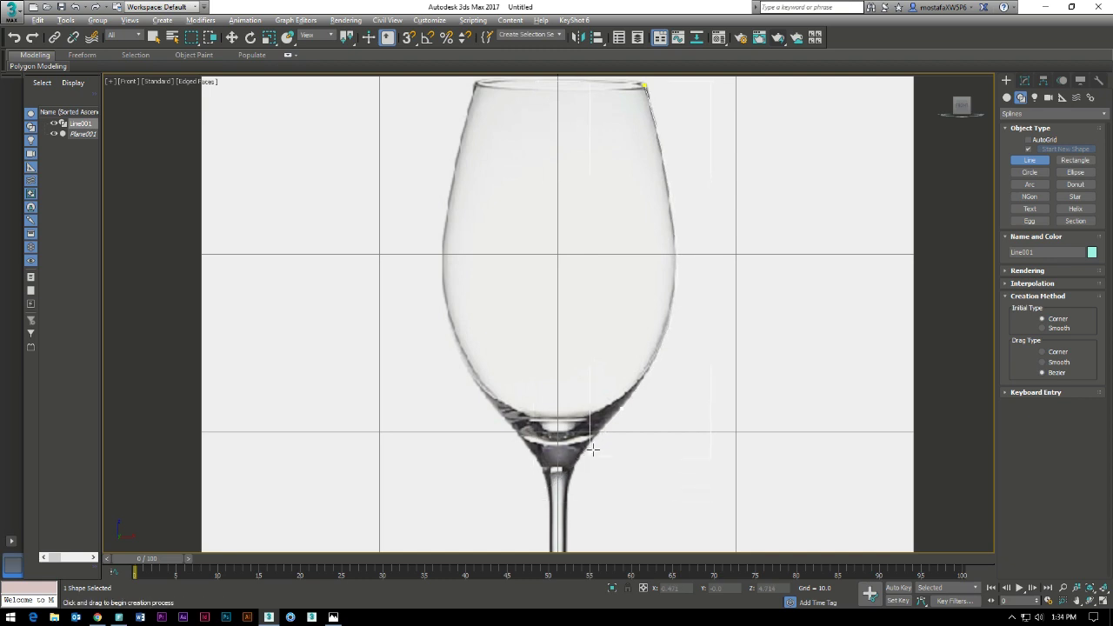
right_click(661, 438)
key("w")
key("Delete")
Start a new Bezier line at the foot edge, curving toward the stem
middle_click_drag(629, 453, 608, 320)
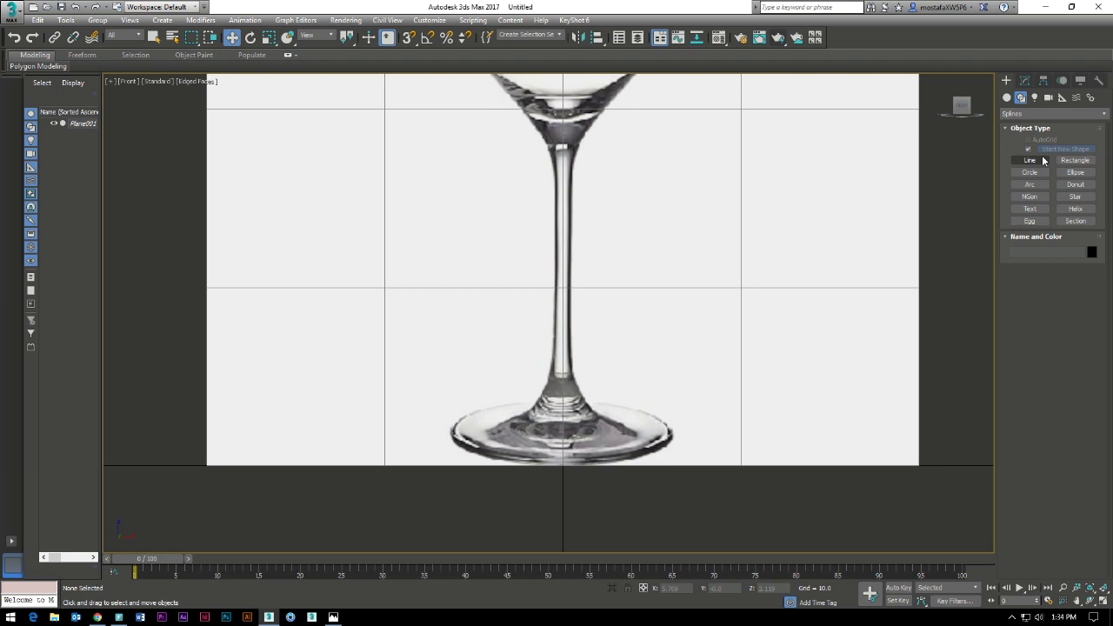
left_click(1030, 160)
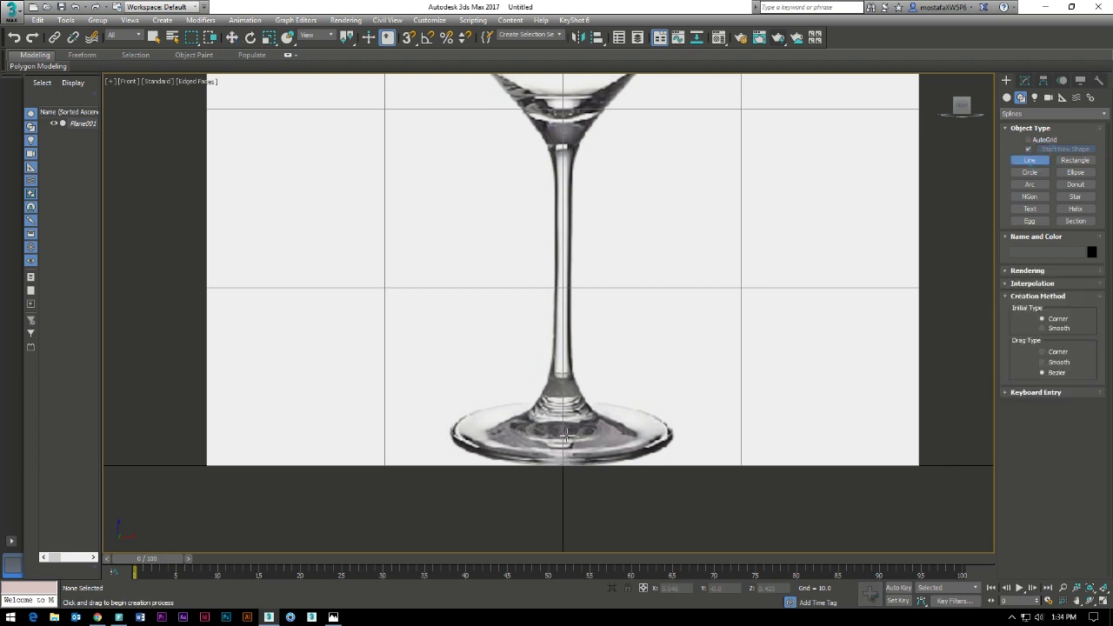
left_click(669, 435)
left_click_drag(571, 376, 561, 316)
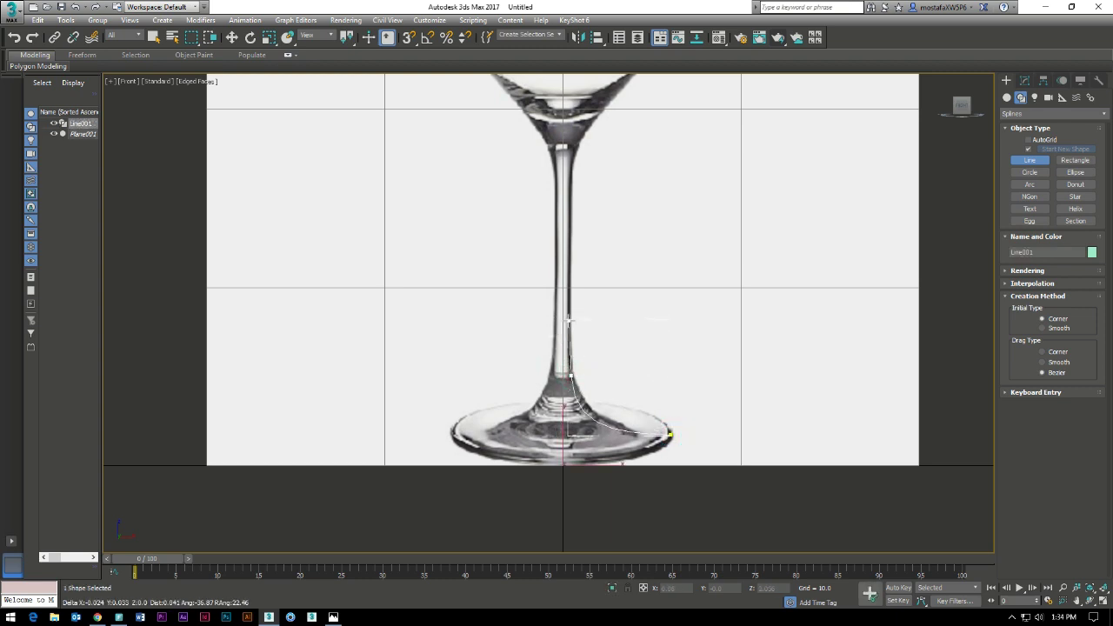
left_click_drag(563, 318, 550, 328)
right_click(550, 328)
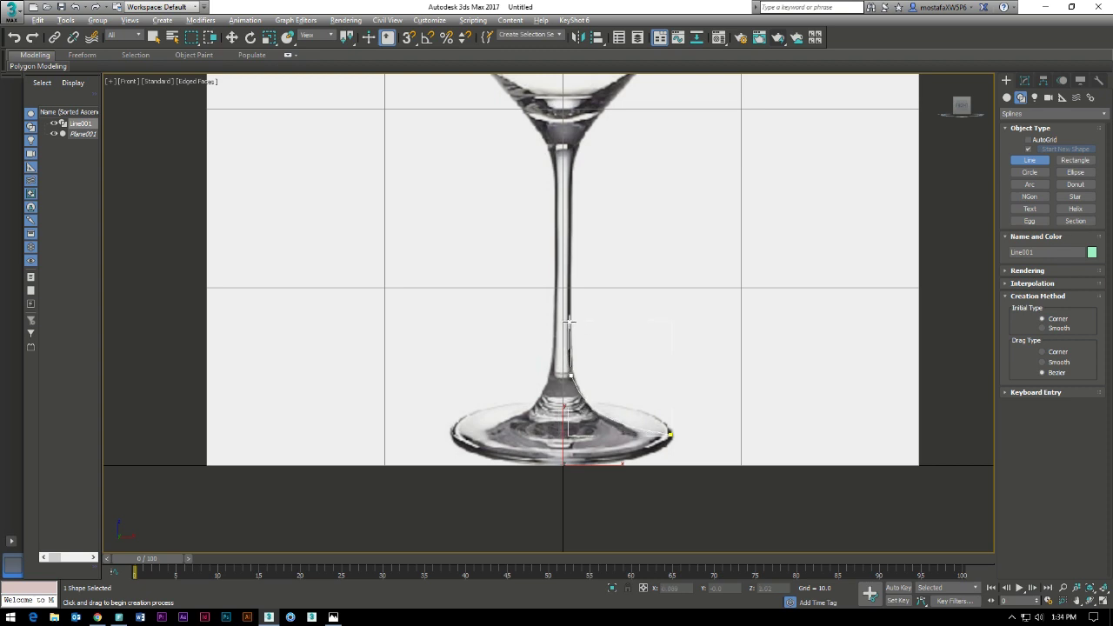
left_click(572, 308)
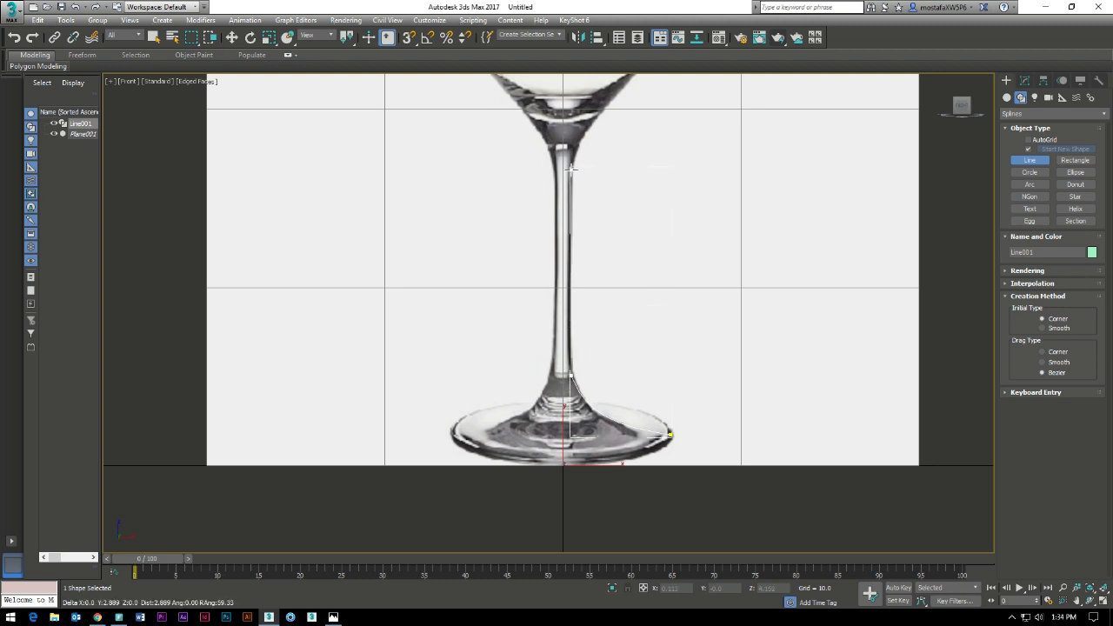
Continue the line up the stem, around the bowl's right edge to the rim
scroll(542, 241, "up", 2)
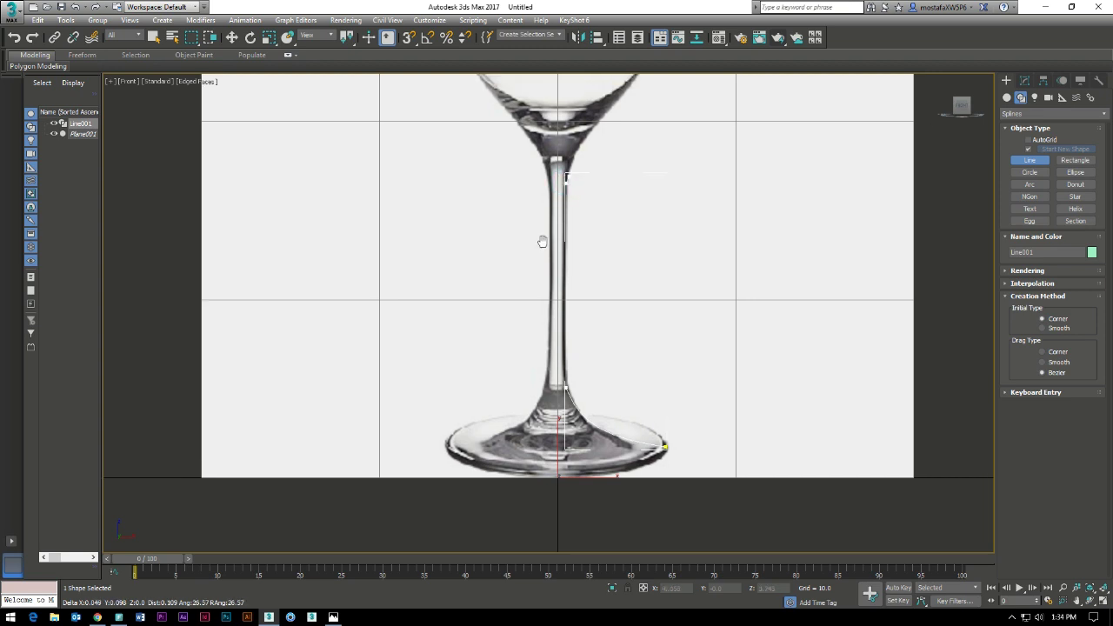
scroll(522, 331, "up", 3)
scroll(522, 330, "up", 3)
left_click_drag(589, 228, 629, 185)
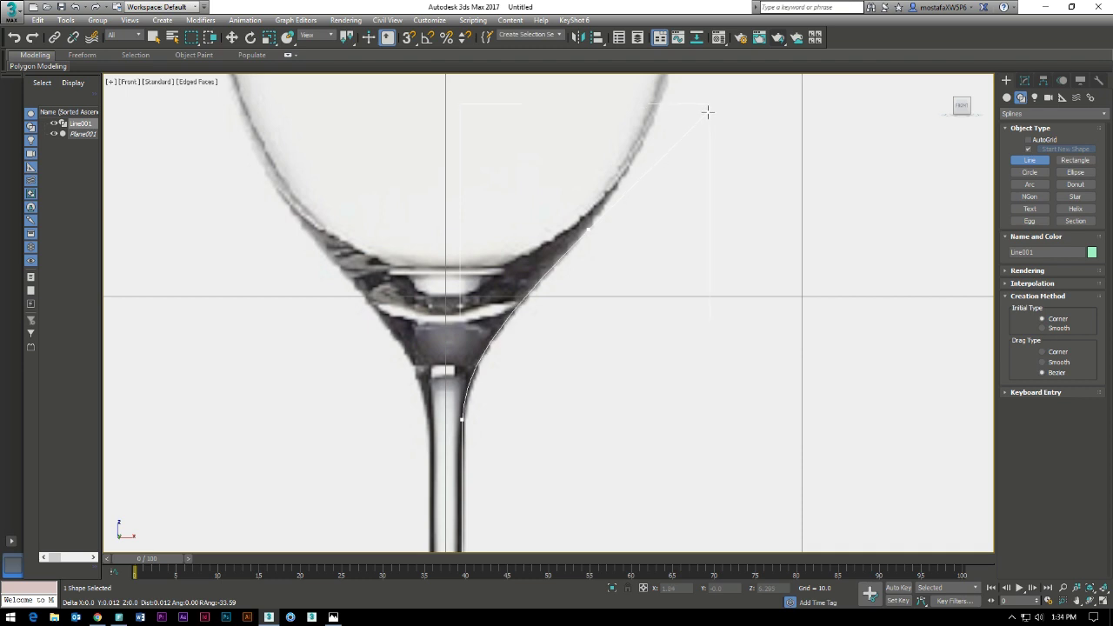
right_click(649, 153)
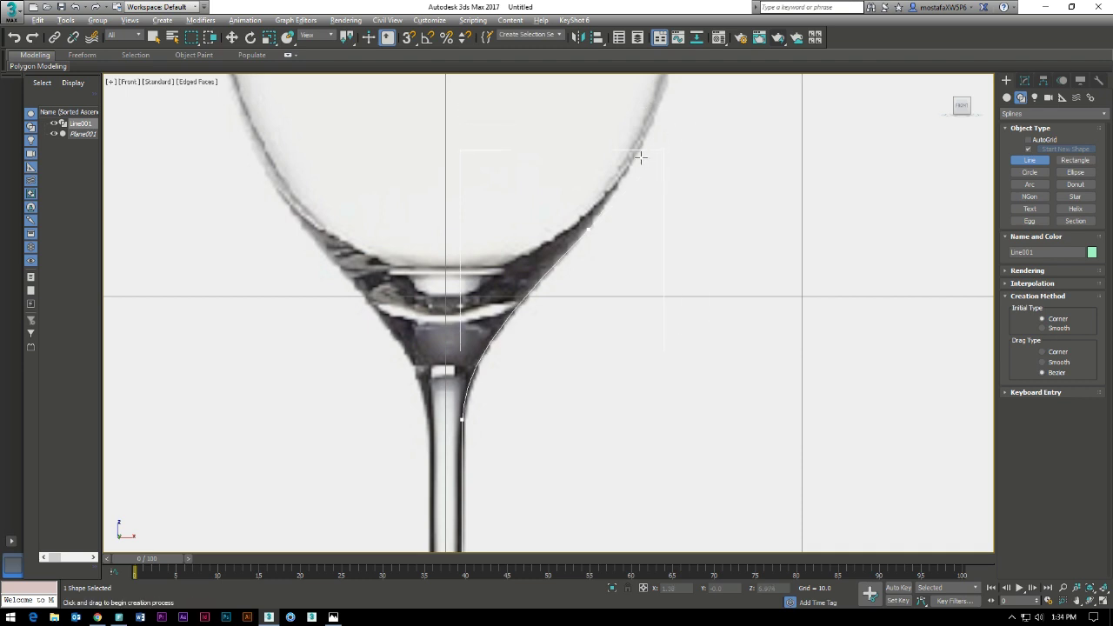
left_click(635, 169)
scroll(661, 144, "down", 3)
scroll(626, 347, "down", 2)
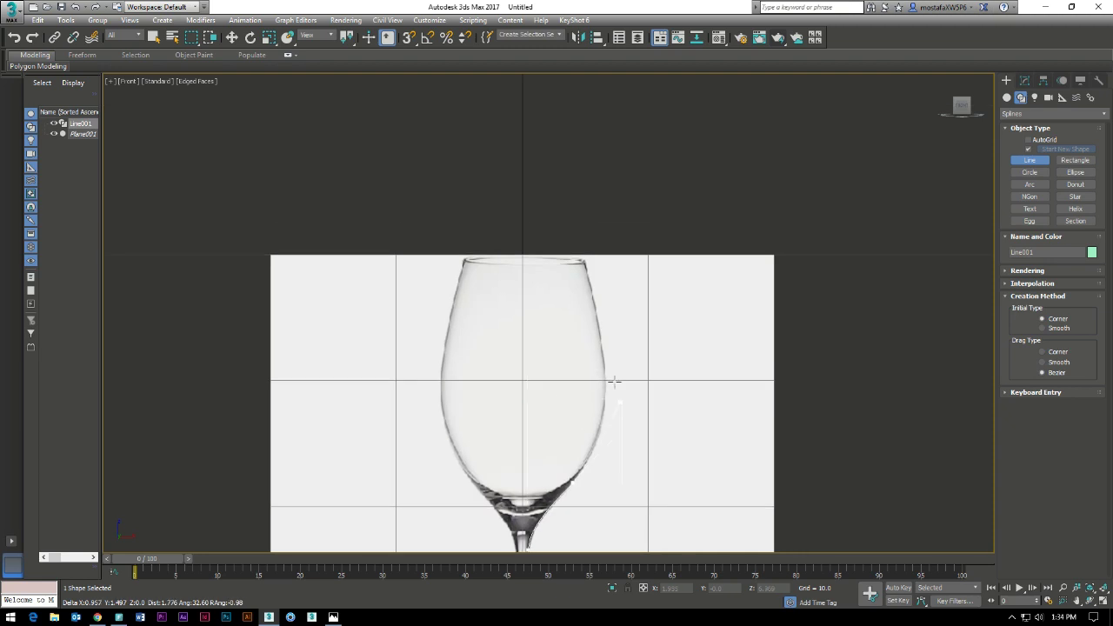
mouse_move(580, 258)
left_mouse_down()
mouse_move(546, 188)
mouse_move(734, 224)
mouse_move(533, 118)
mouse_move(533, 89)
mouse_move(580, 261)
left_mouse_up()
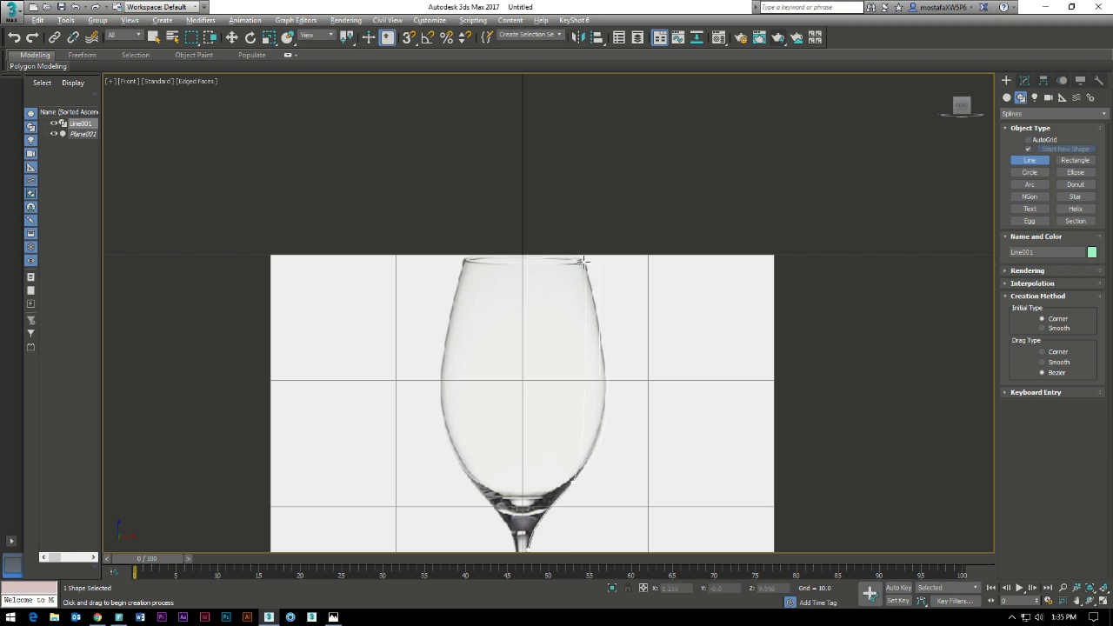
scroll(585, 261, "up", 5)
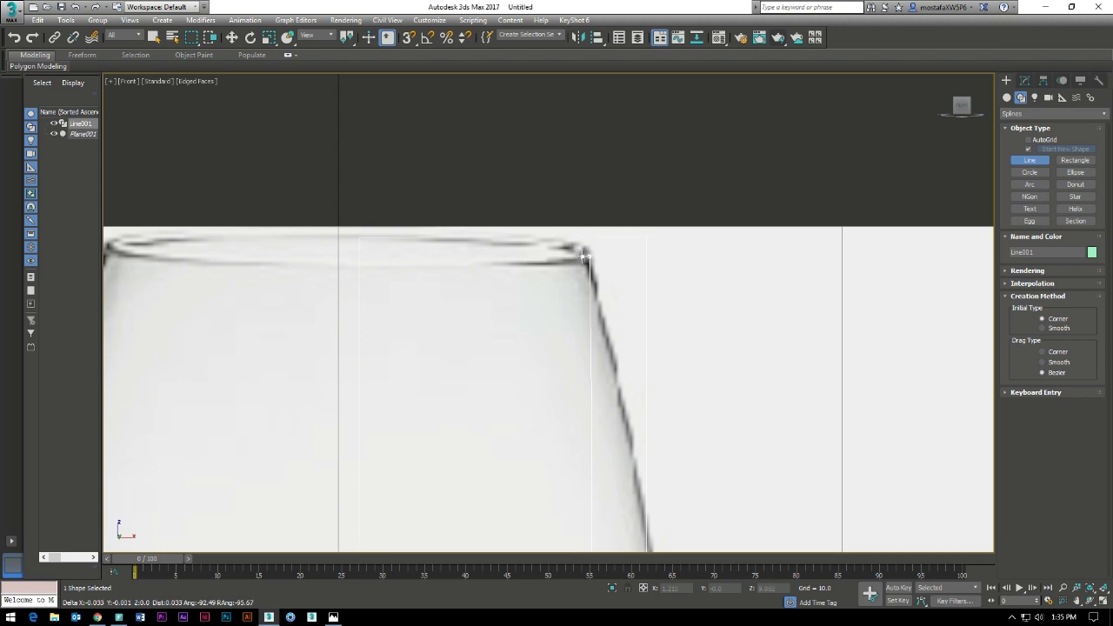
scroll(582, 256, "down", 4)
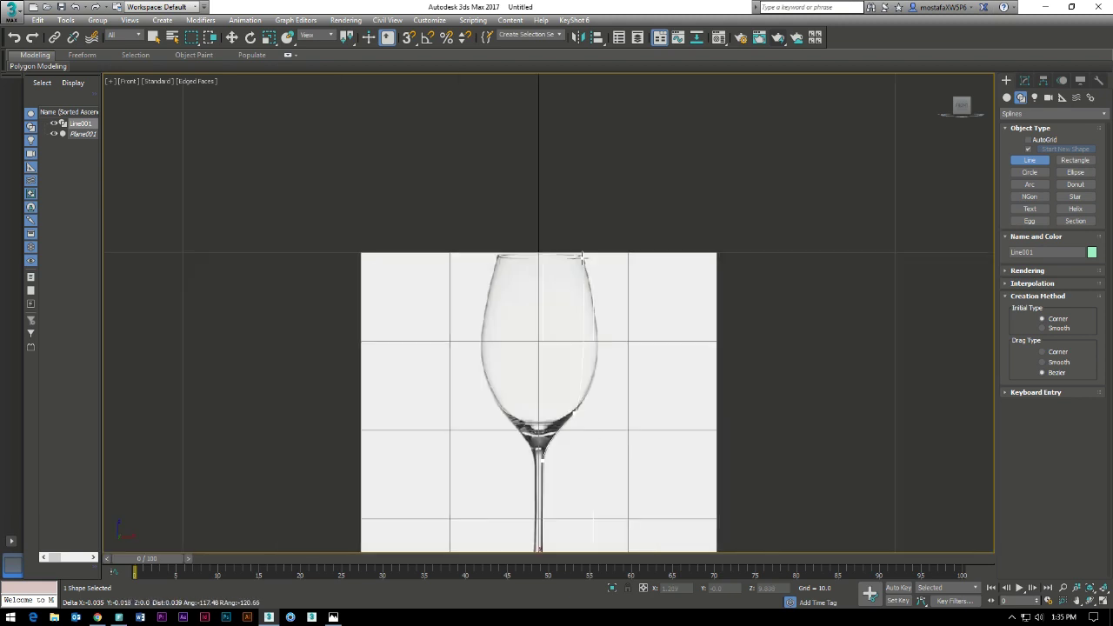
Discard the unfinished line and redraw it from the foot edge up the stem into the bowl
right_click(593, 261)
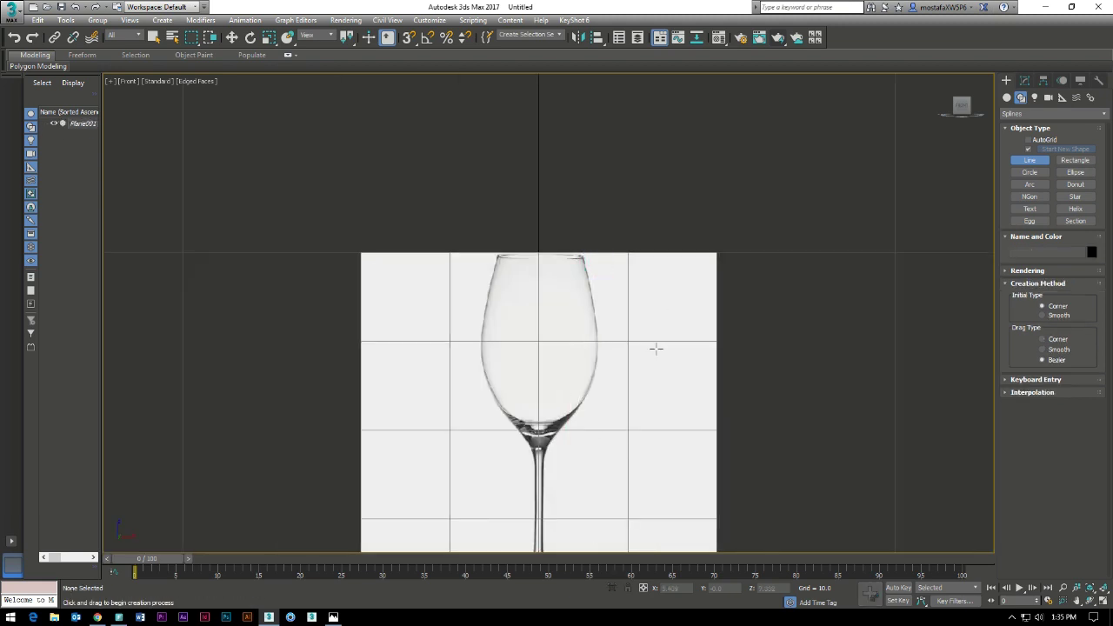
middle_click_drag(584, 440, 603, 273)
scroll(596, 344, "up", 4)
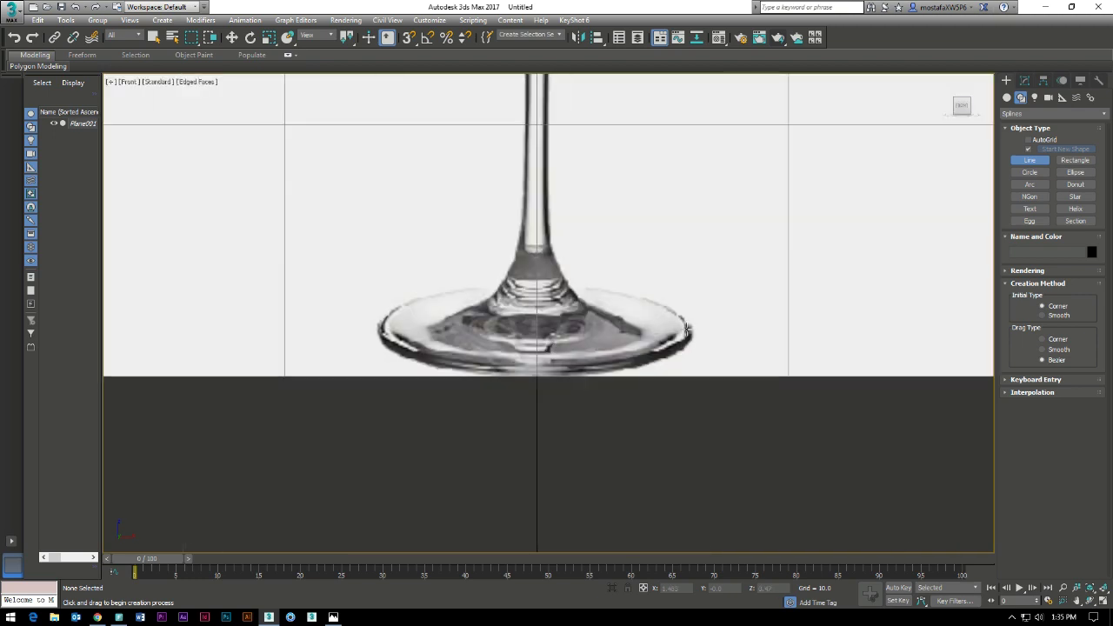
left_click(686, 343)
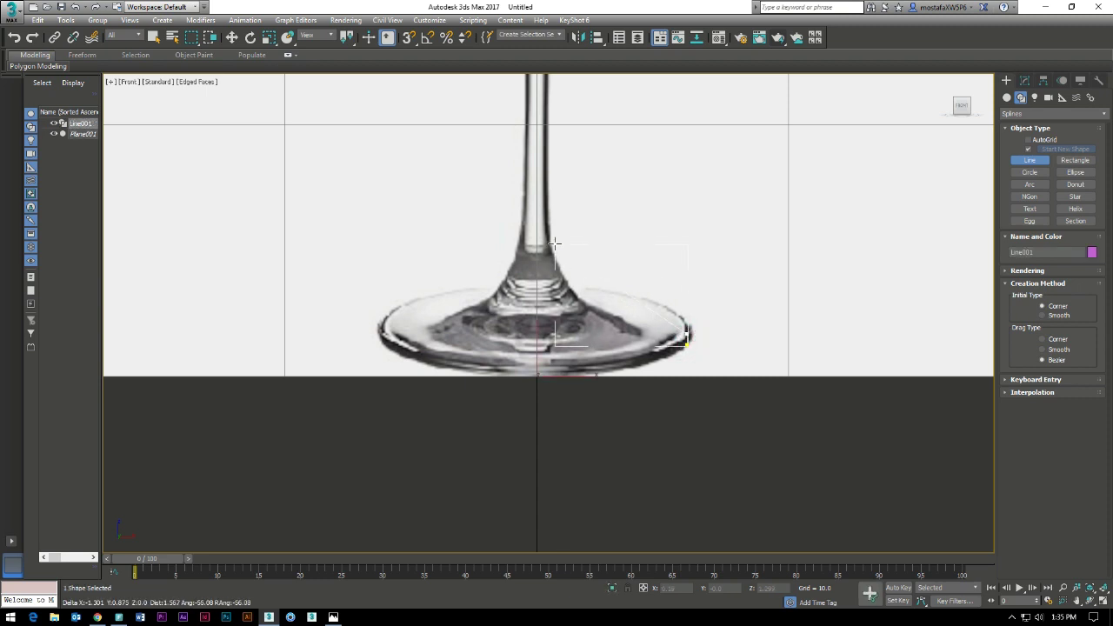
mouse_move(548, 240)
left_mouse_down()
mouse_move(534, 159)
mouse_move(539, 183)
left_mouse_up()
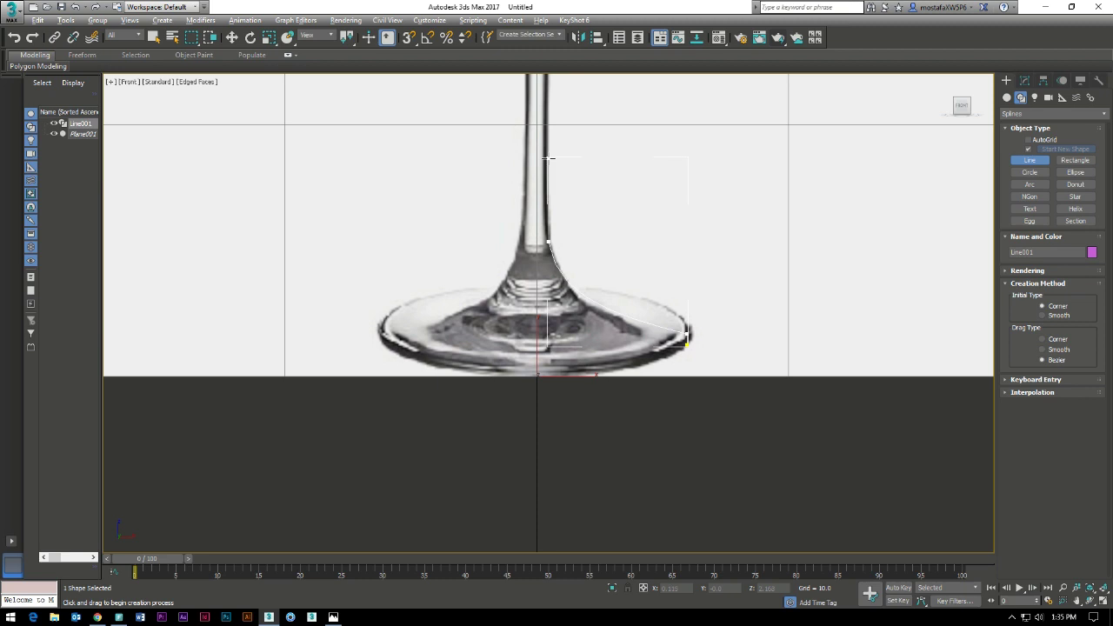
middle_click_drag(550, 158, 546, 345)
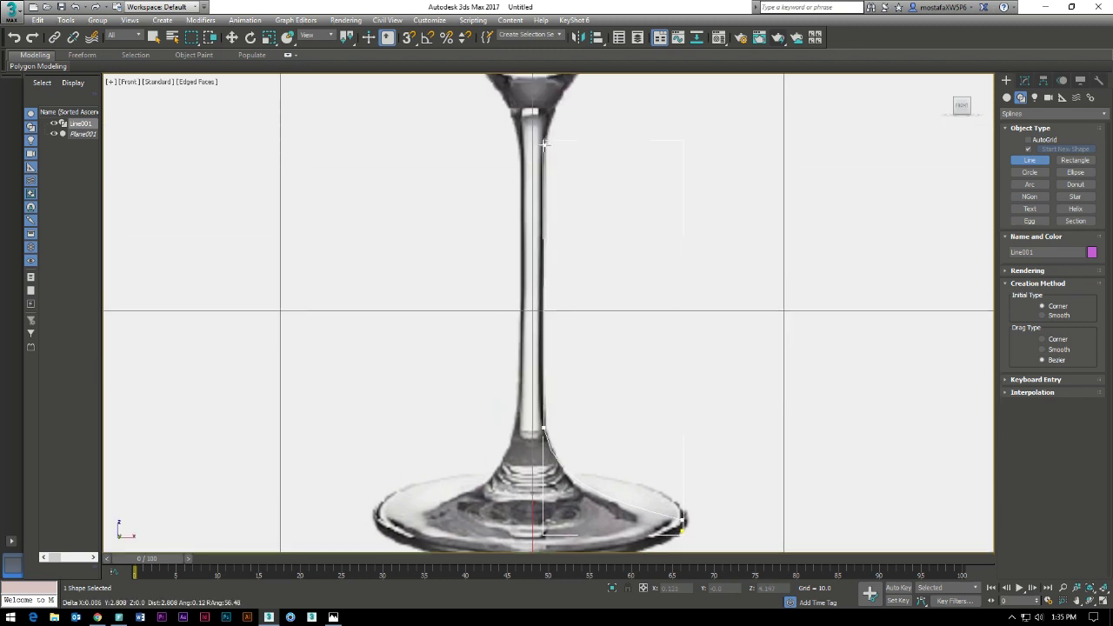
left_click(544, 144)
middle_click_drag(559, 117, 531, 282)
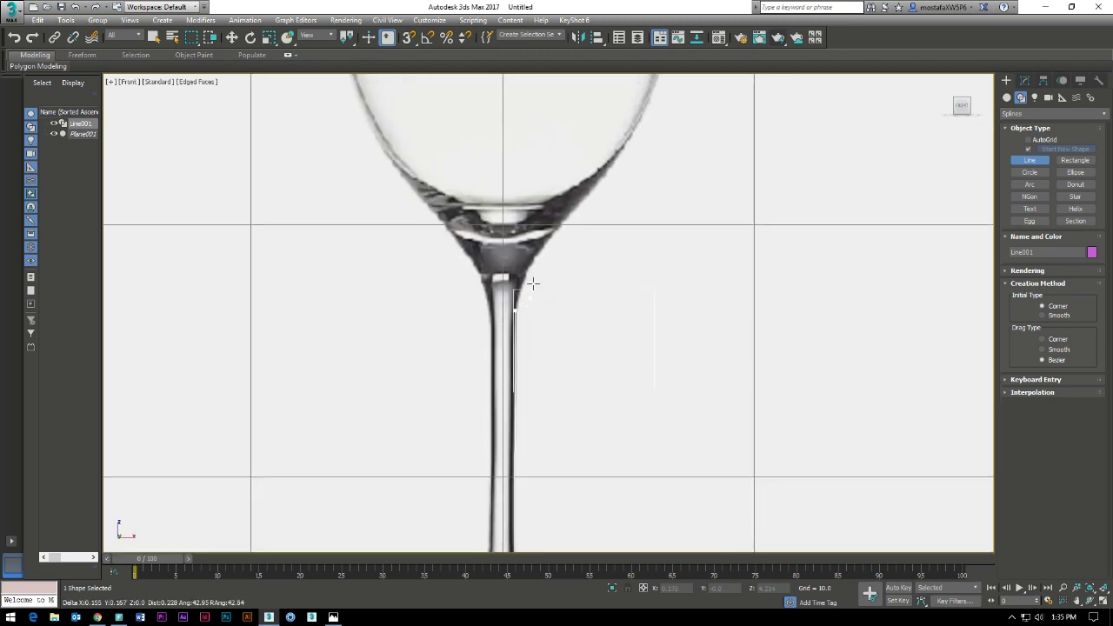
left_click(591, 190)
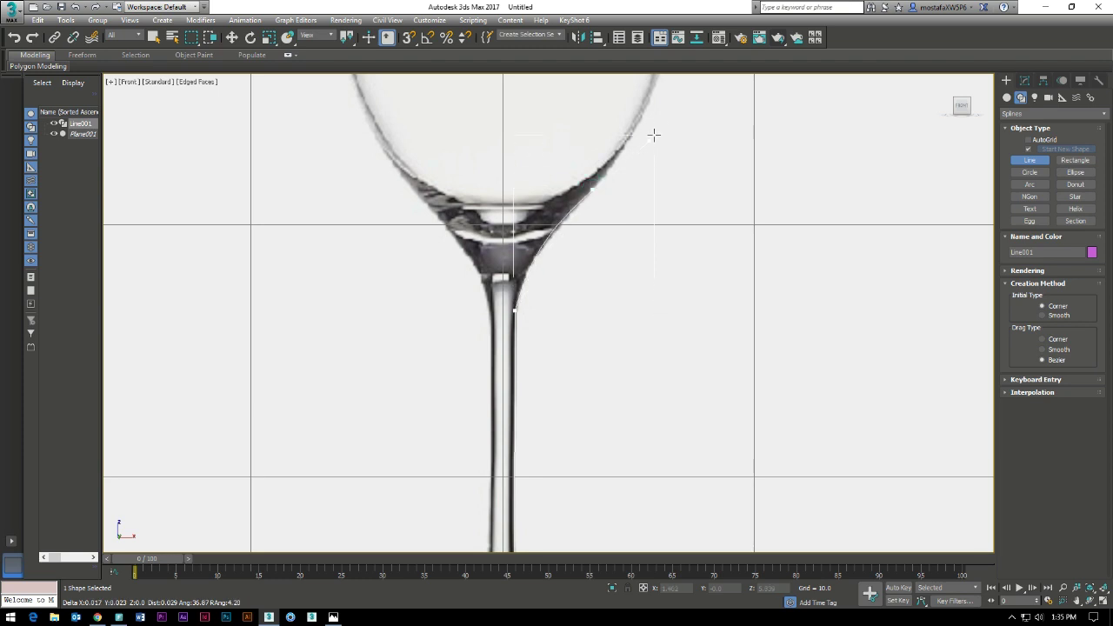
left_click_drag(661, 119, 662, 124)
Extend the line up the bowl edge to the rim corner and finish the profile
key("i")
left_click(623, 175)
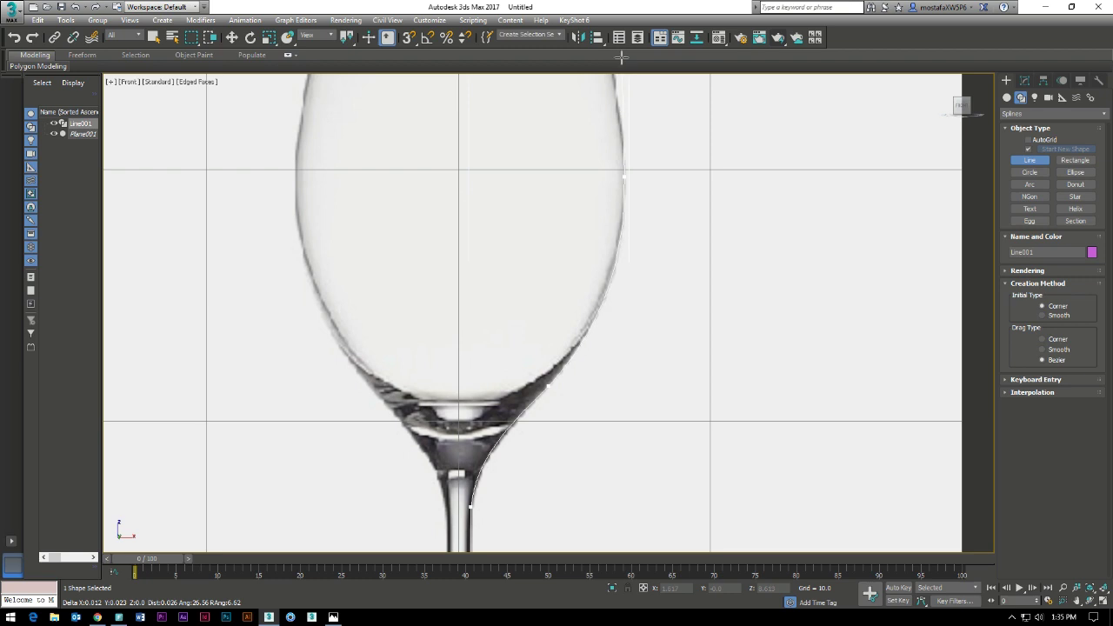
right_click(619, 56)
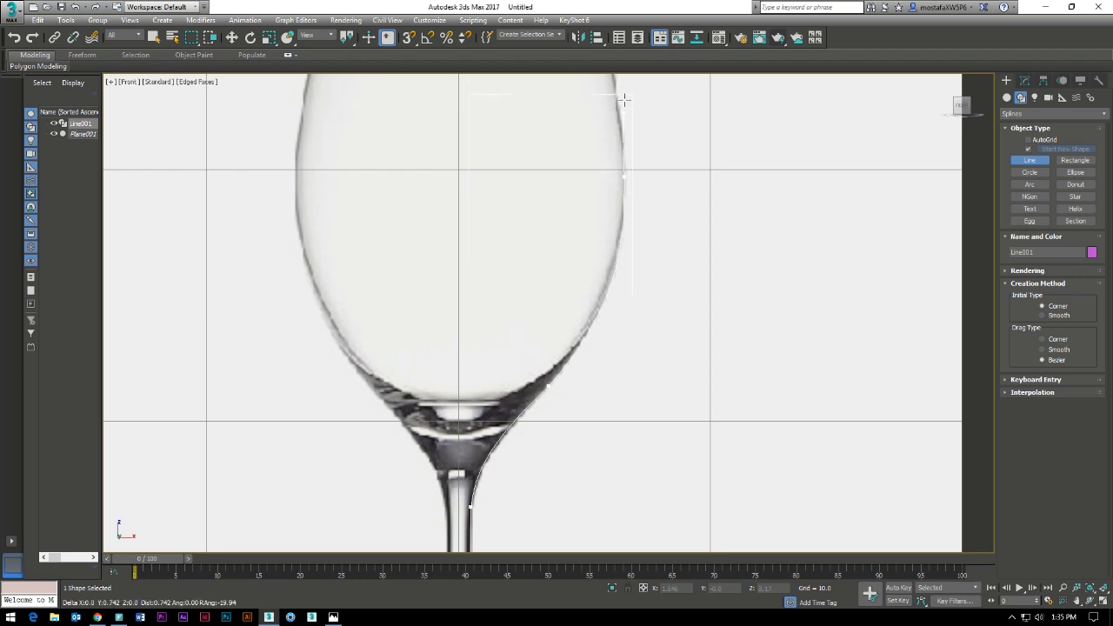
scroll(621, 99, "up", 2)
middle_click_drag(621, 99, 614, 304)
left_click(582, 148)
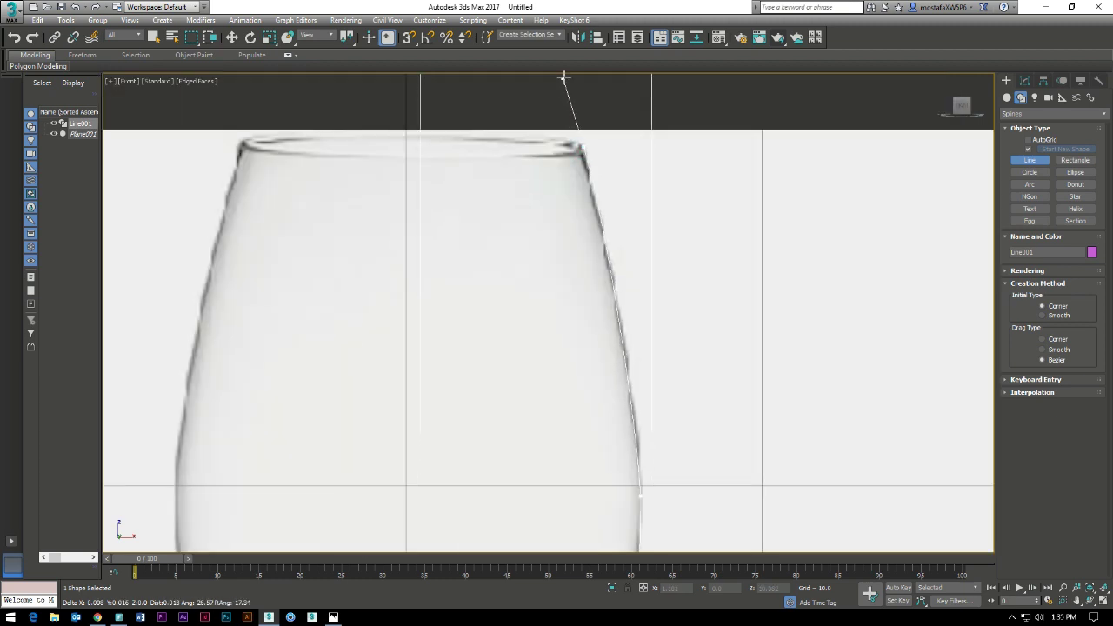
left_click(580, 147)
middle_click_drag(615, 412, 638, 223)
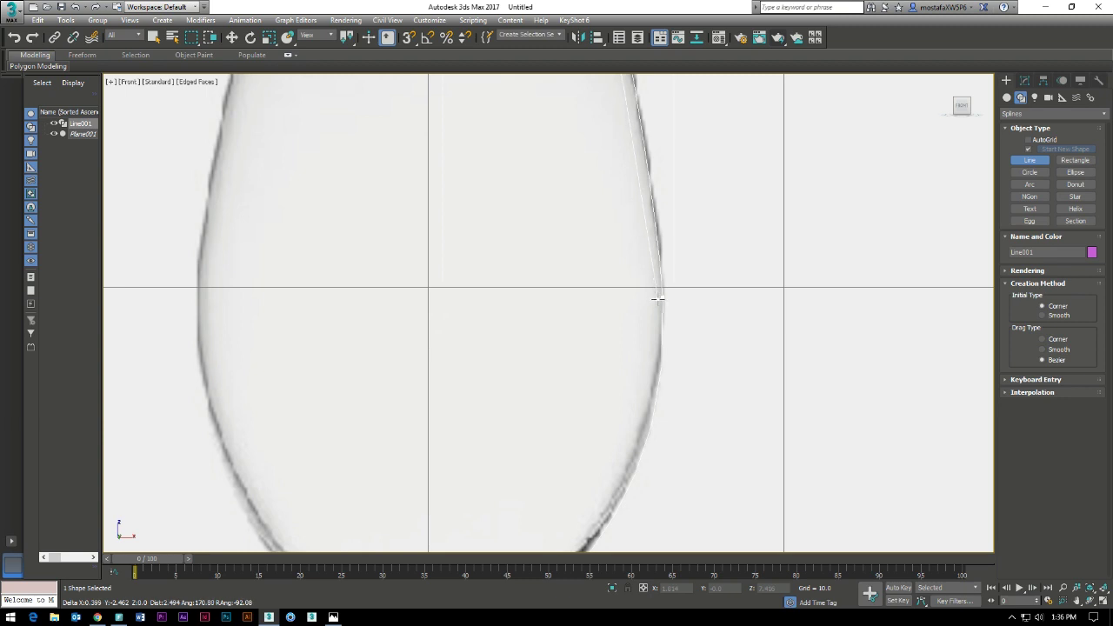
left_click(659, 298)
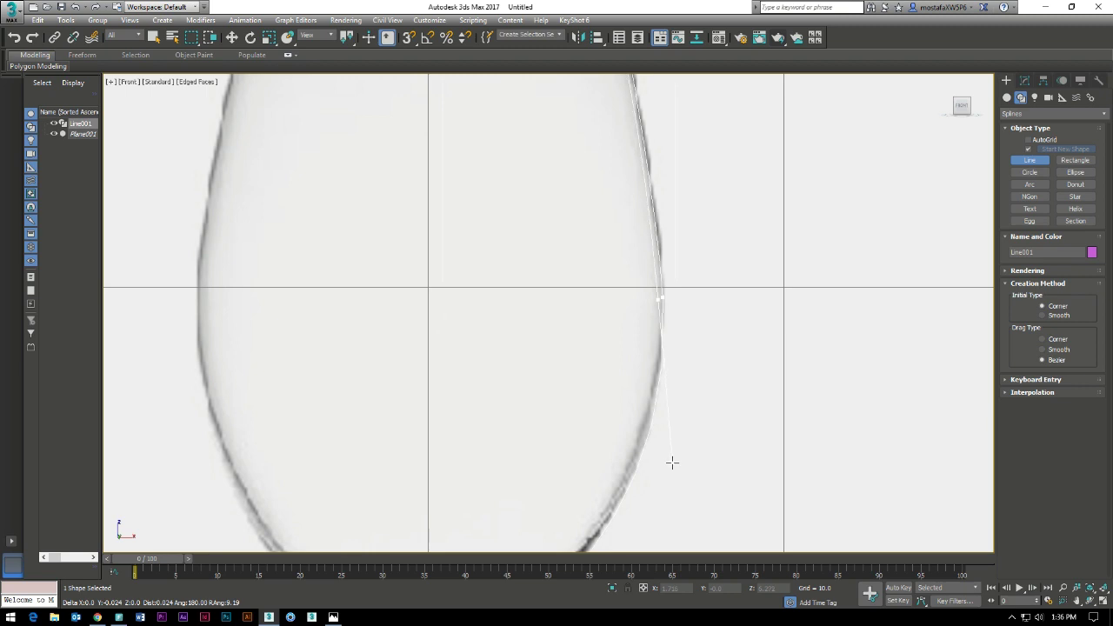
right_click(659, 337)
Add an outline point near the stem, finish the line, and cancel an extra line
scroll(658, 322, "down", 1)
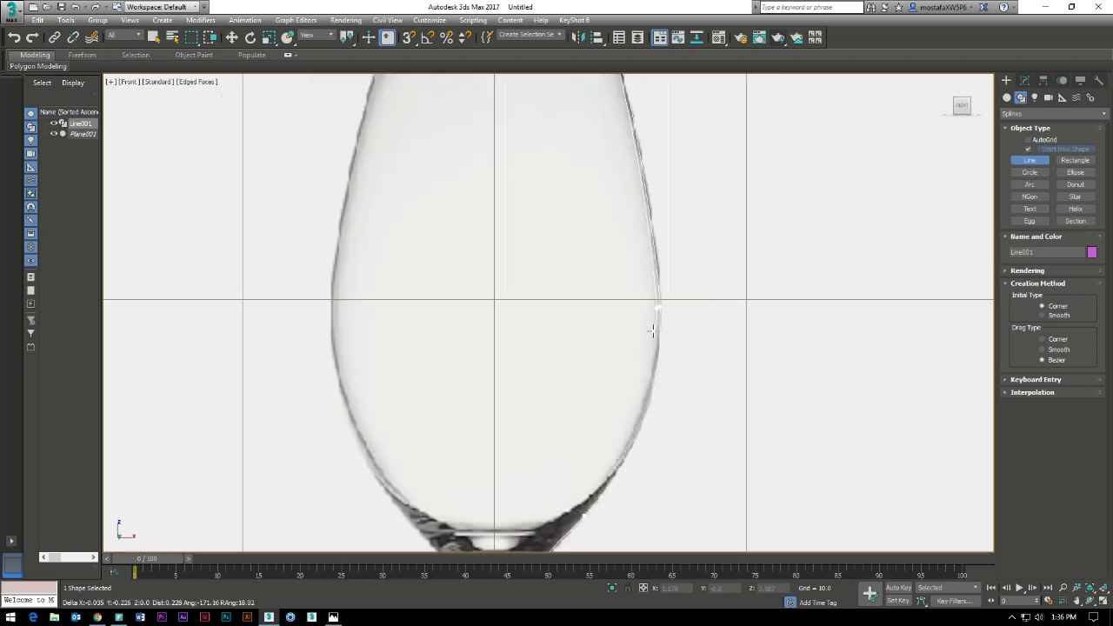
scroll(651, 347, "down", 1)
scroll(645, 383, "up", 1)
middle_click_drag(629, 437, 800, 310)
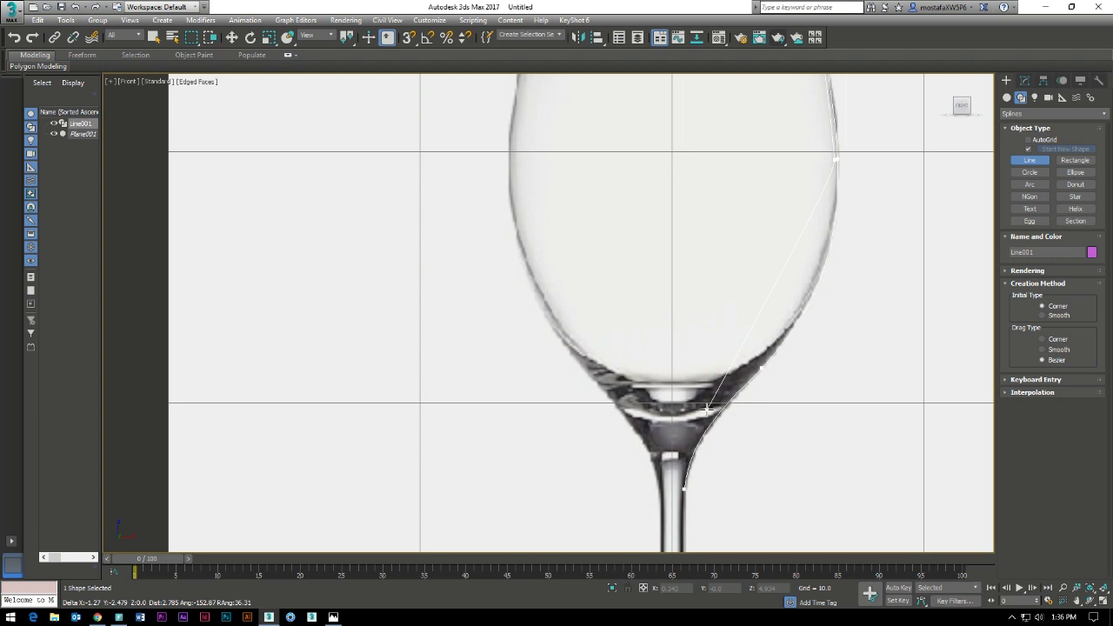
left_click(659, 456)
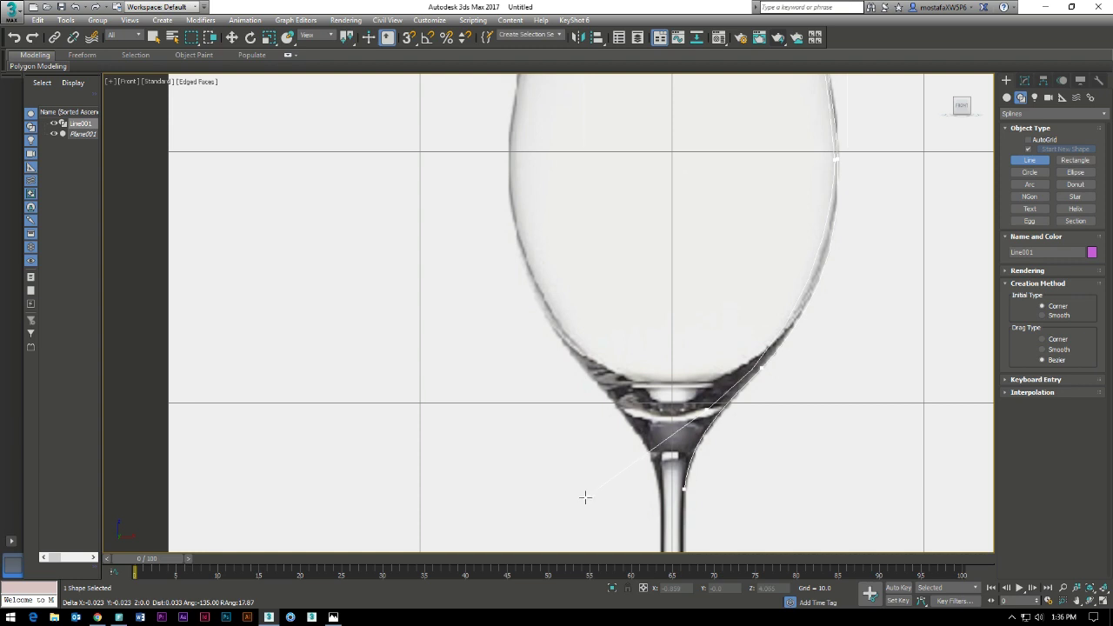
right_click(572, 510)
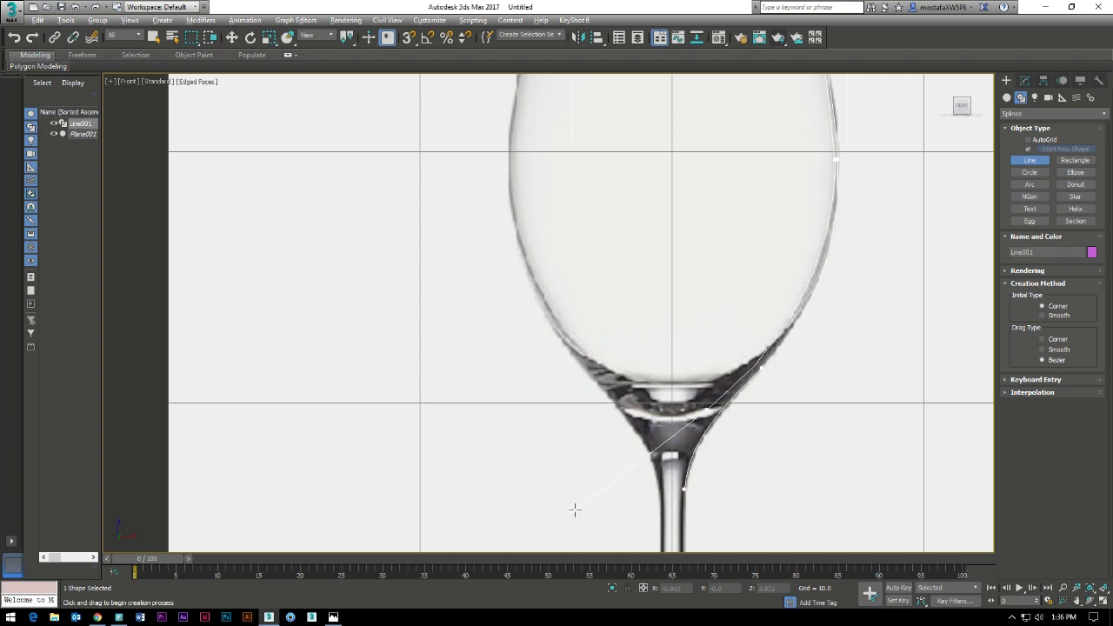
left_click(691, 417)
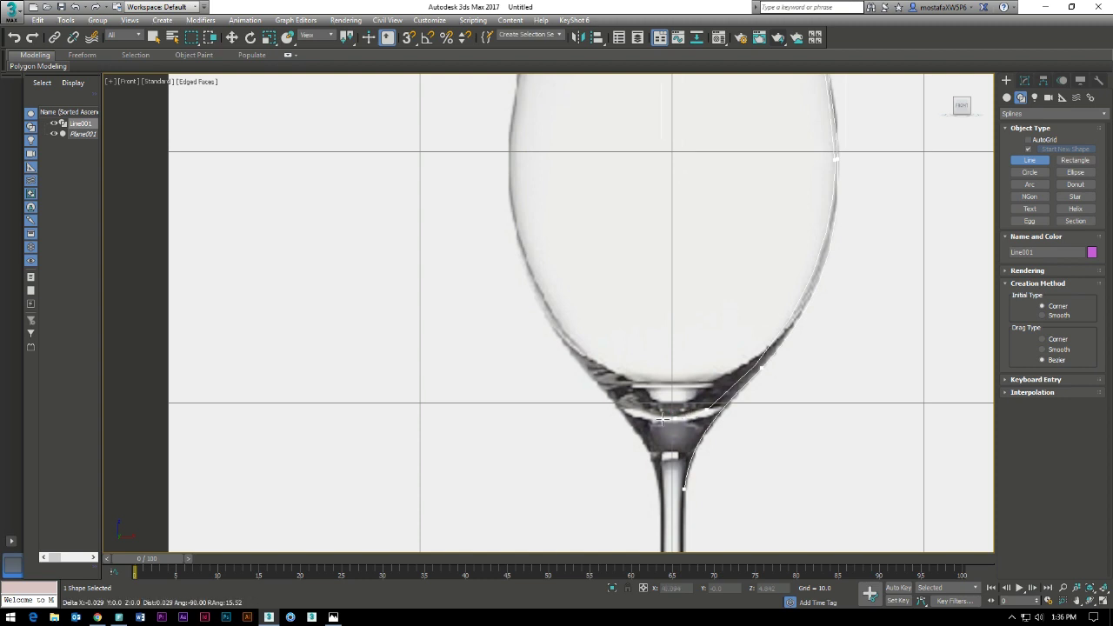
right_click(663, 418)
scroll(709, 418, "up", 2)
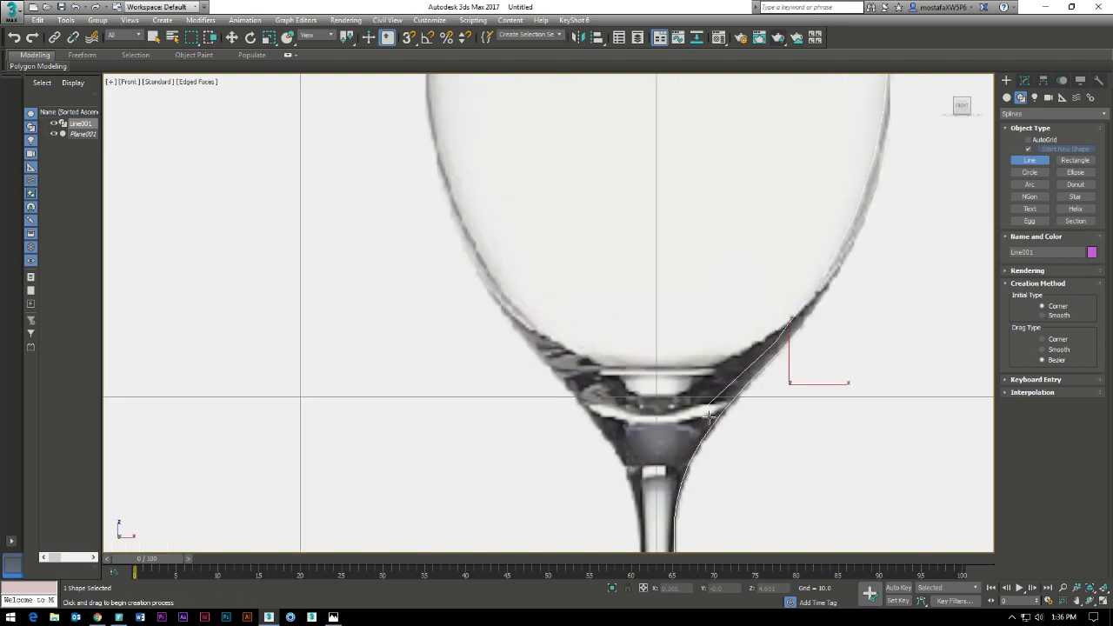
key("w")
scroll(730, 391, "up", 2)
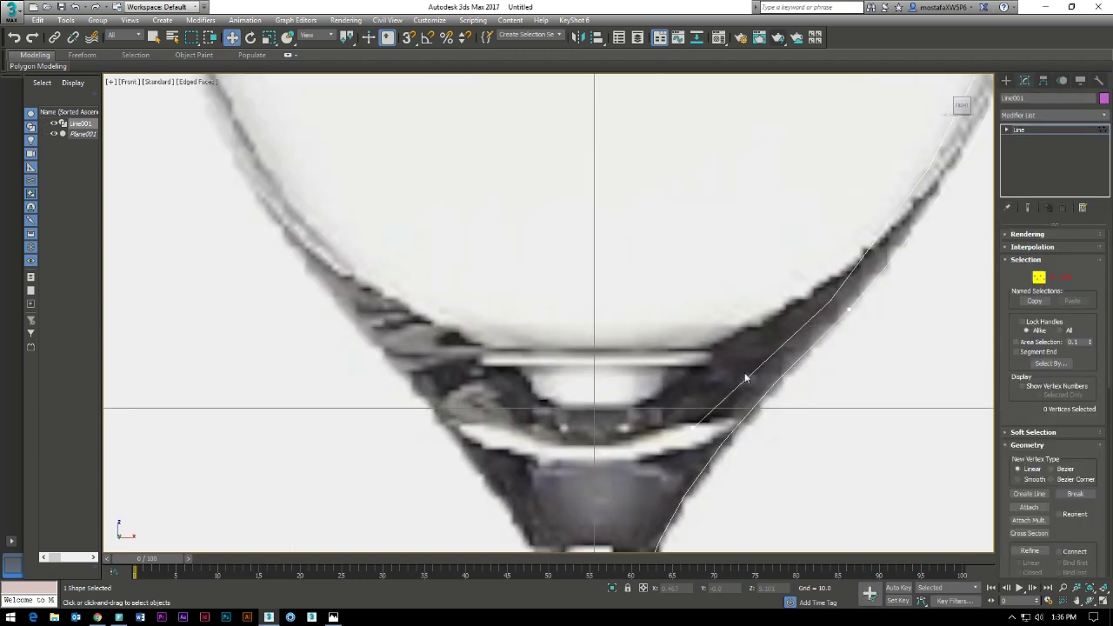
Reselect Line001 in Vertex mode and bend the bowl-stem junction vertex to the glass edge
key("1")
left_click(814, 281)
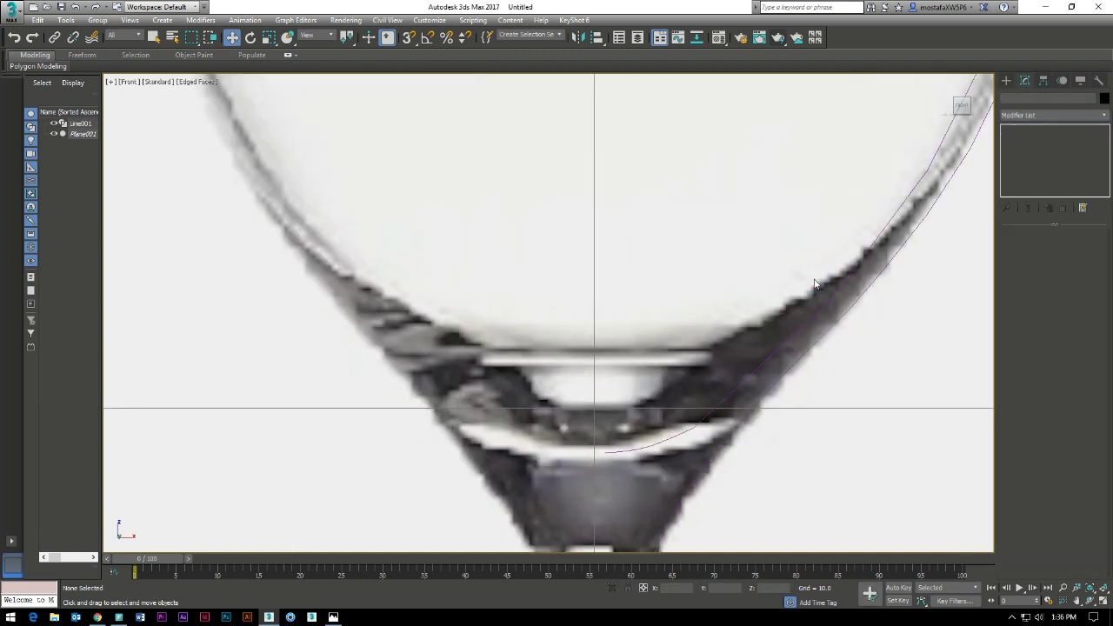
left_click(807, 322)
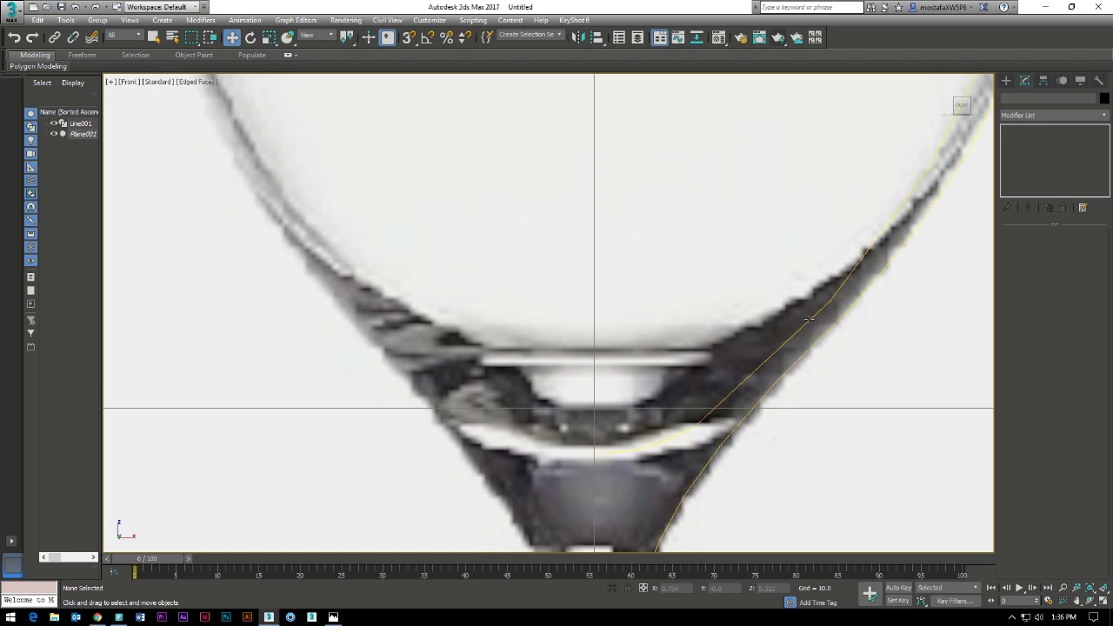
key("1")
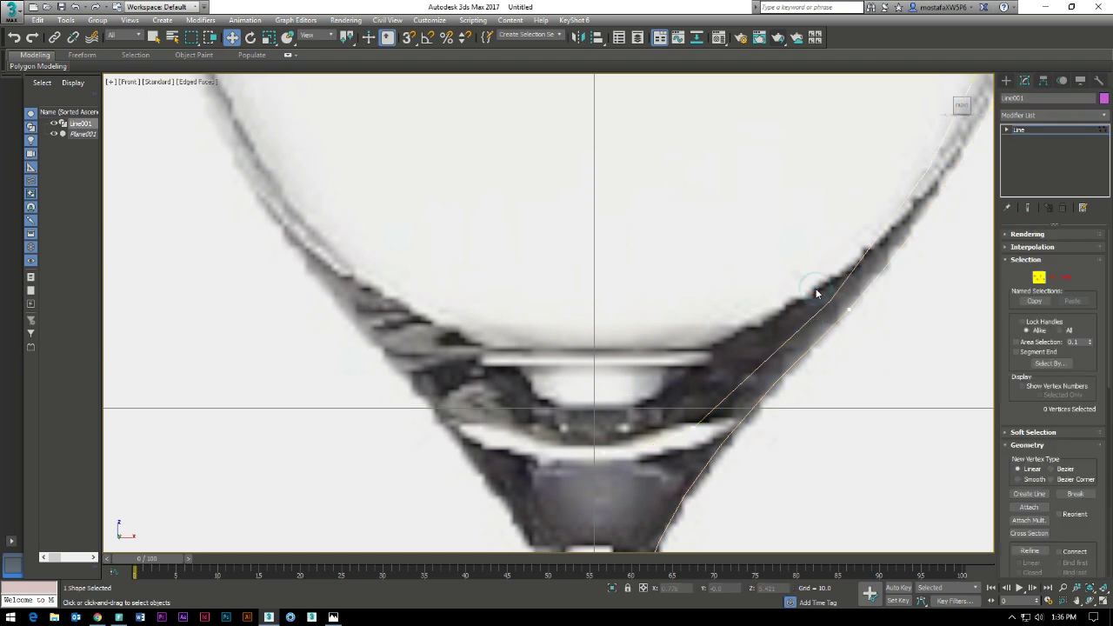
scroll(842, 320, "down", 3)
scroll(828, 332, "up", 3)
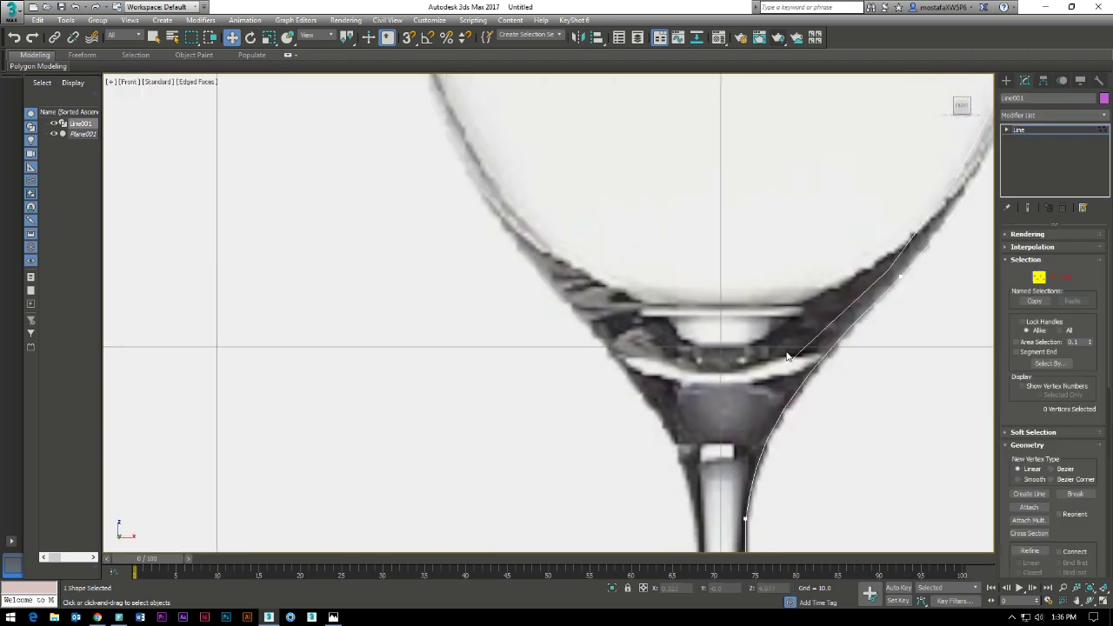
left_click(785, 348)
left_click_drag(826, 321, 891, 261)
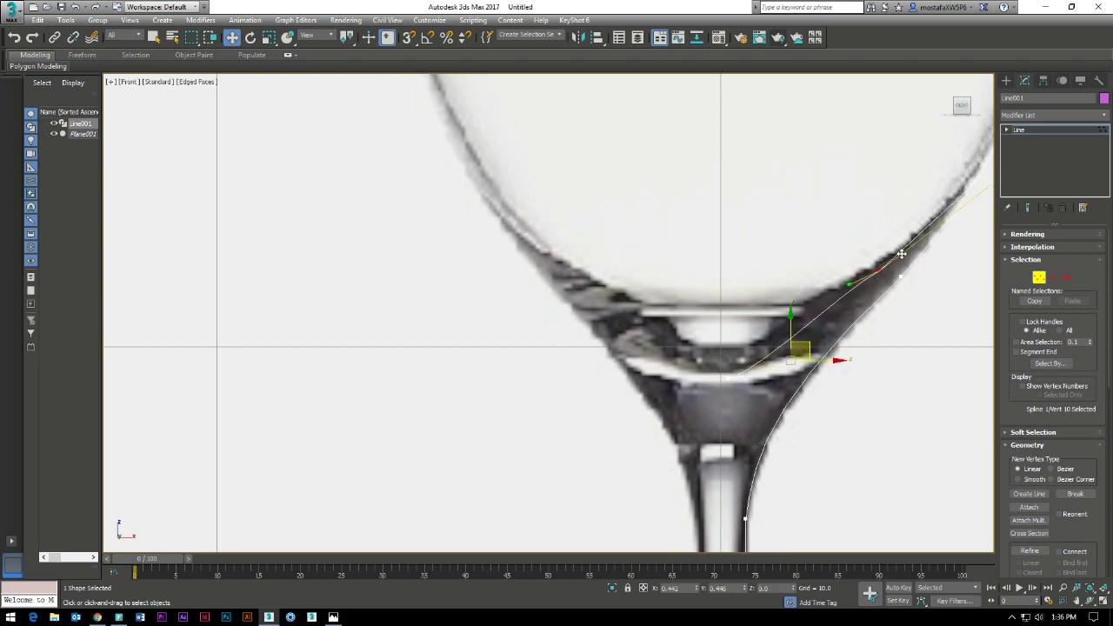
Adjust the next vertex's Bezier handles to align the curve with the upper bowl edge
left_click(881, 266)
mouse_move(851, 294)
left_mouse_down()
mouse_move(835, 332)
mouse_move(833, 321)
left_mouse_up()
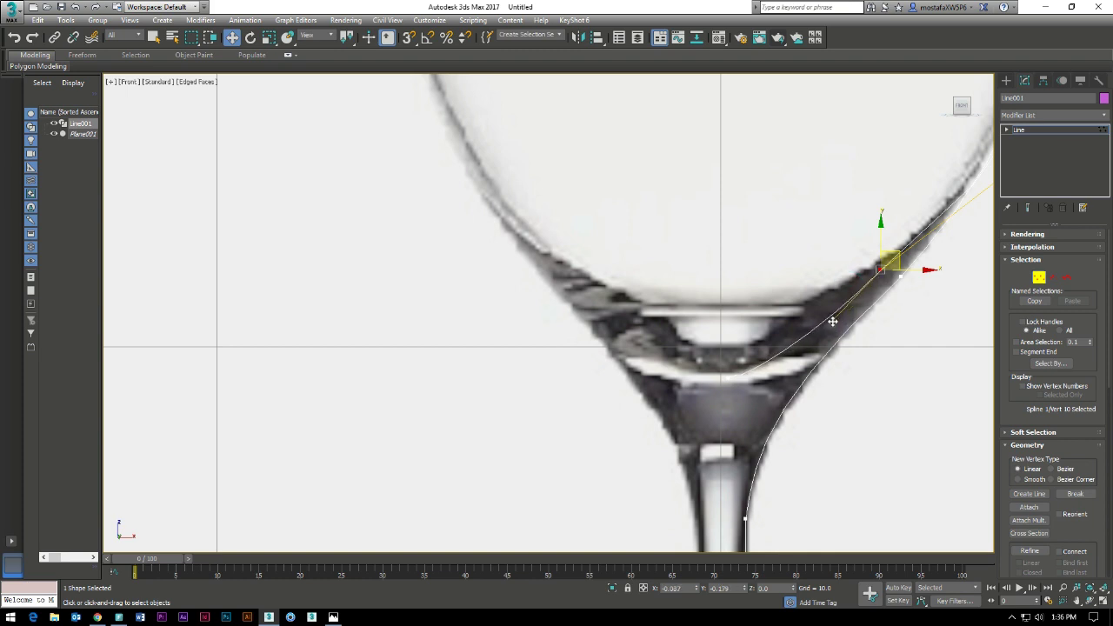
middle_click_drag(889, 287, 798, 361)
middle_click_drag(874, 284, 781, 355)
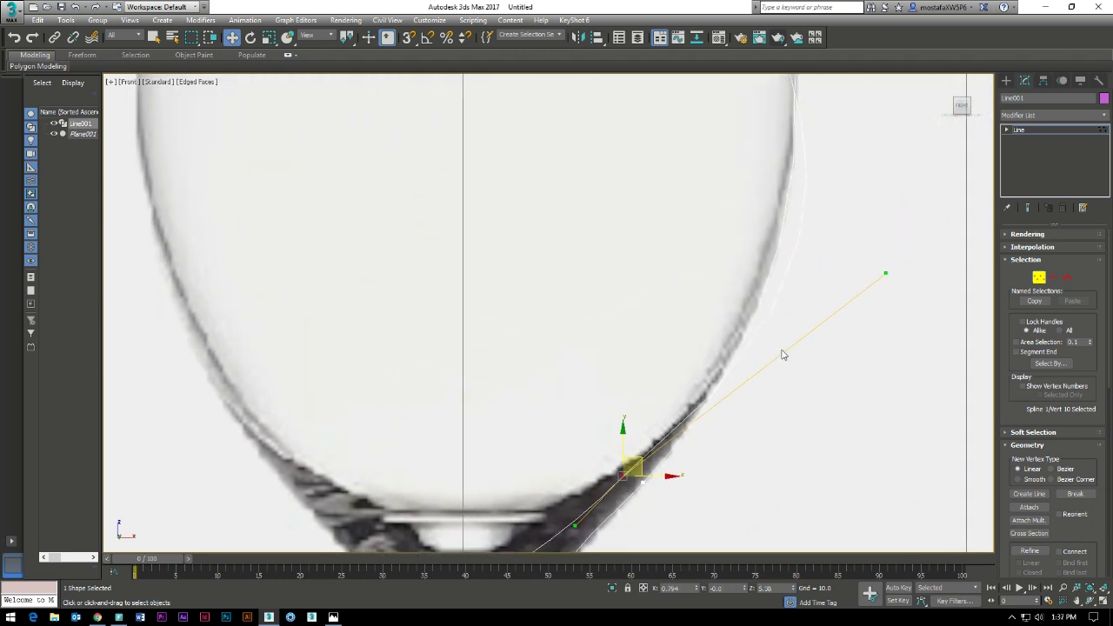
mouse_move(884, 274)
left_mouse_down()
mouse_move(788, 293)
mouse_move(798, 310)
left_mouse_up()
Add a vertex higher up the bowl, with handles along the edge, and nudge its neighbour onto the glass edge
scroll(747, 388, "down", 2)
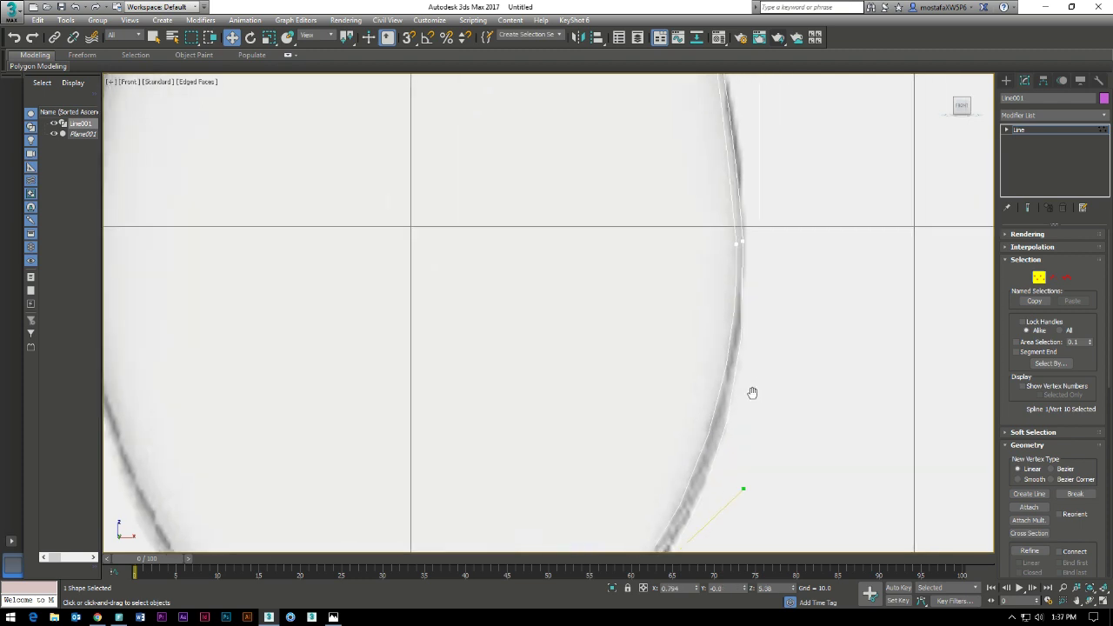
scroll(753, 390, "down", 2)
left_click(746, 330)
scroll(745, 328, "up", 2)
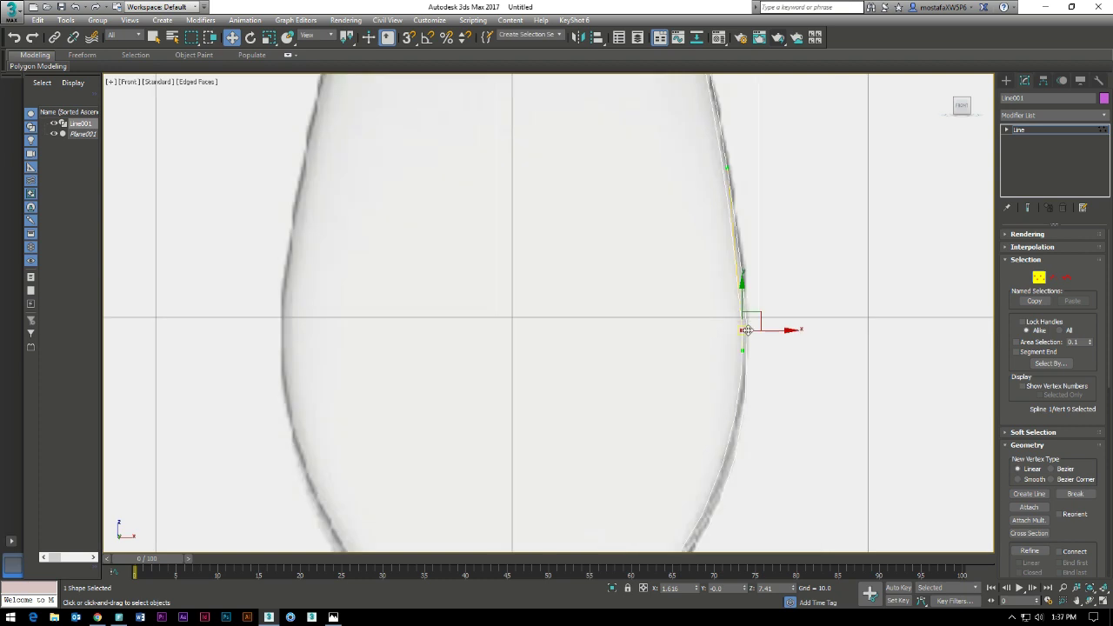
scroll(746, 327, "up", 2)
middle_click_drag(747, 327, 748, 170)
scroll(750, 388, "down", 2)
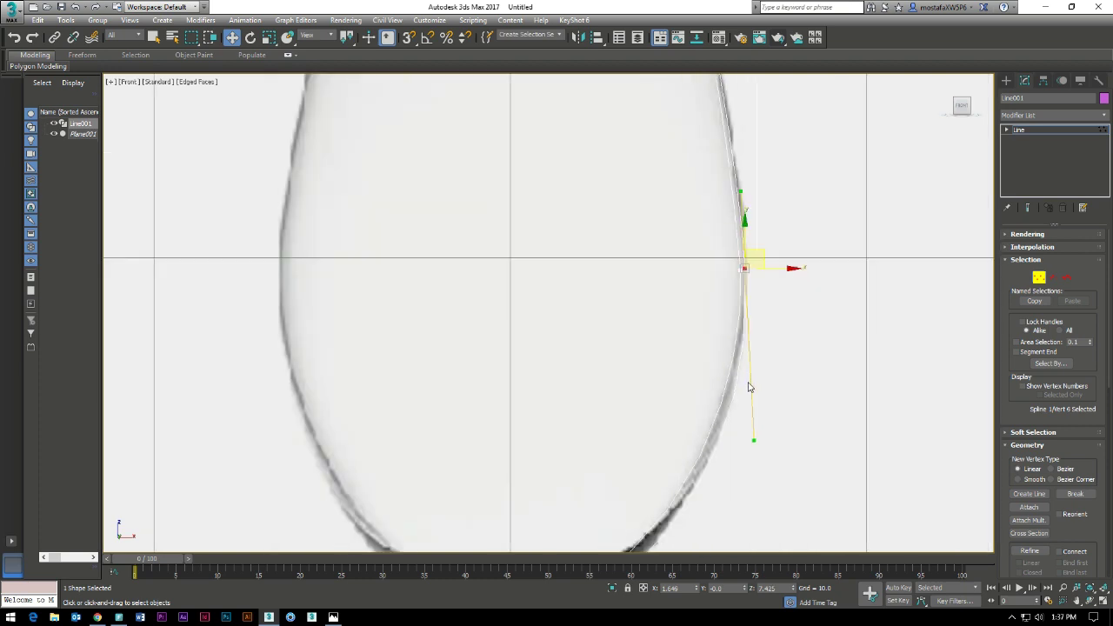
left_click(749, 442)
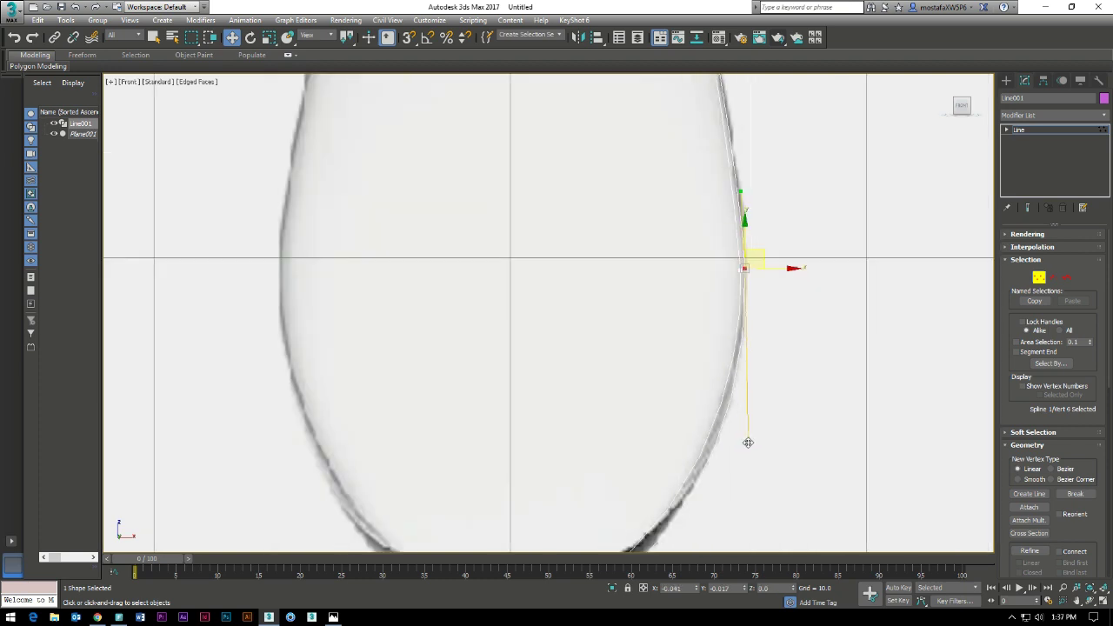
scroll(756, 281, "up", 2)
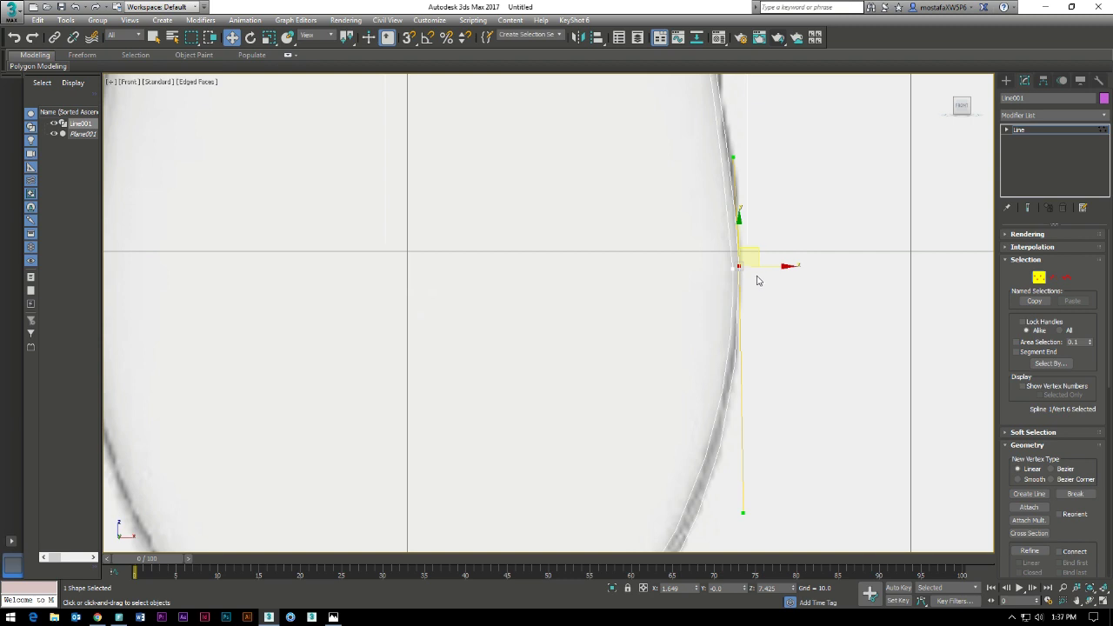
left_click(738, 183)
scroll(758, 258, "down", 2)
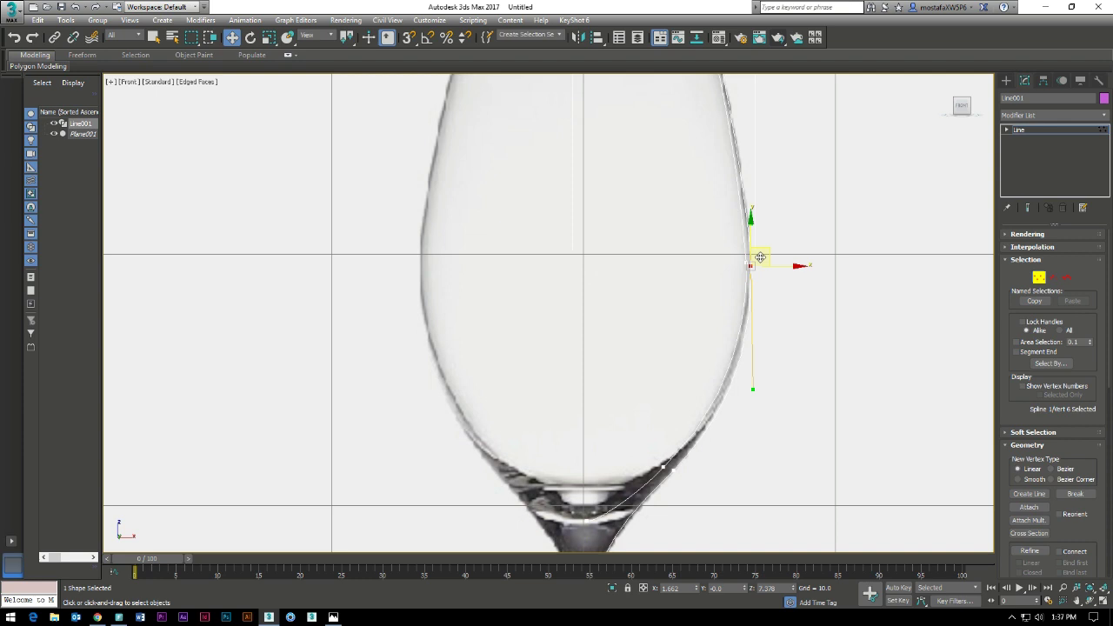
scroll(757, 253, "up", 3)
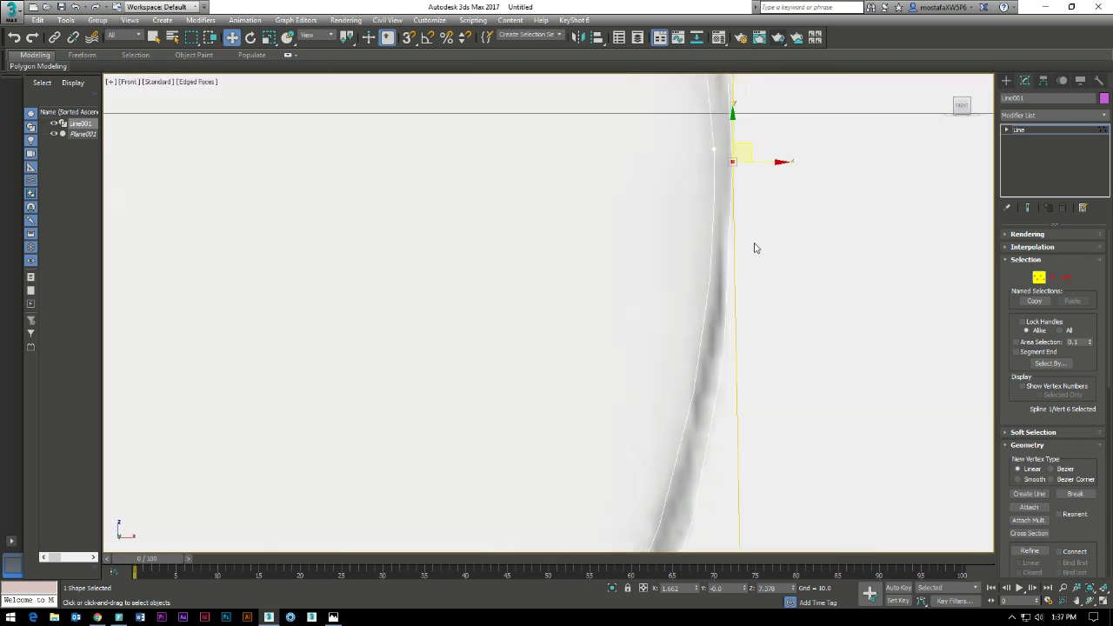
left_click(714, 149)
left_click_drag(729, 144, 733, 158)
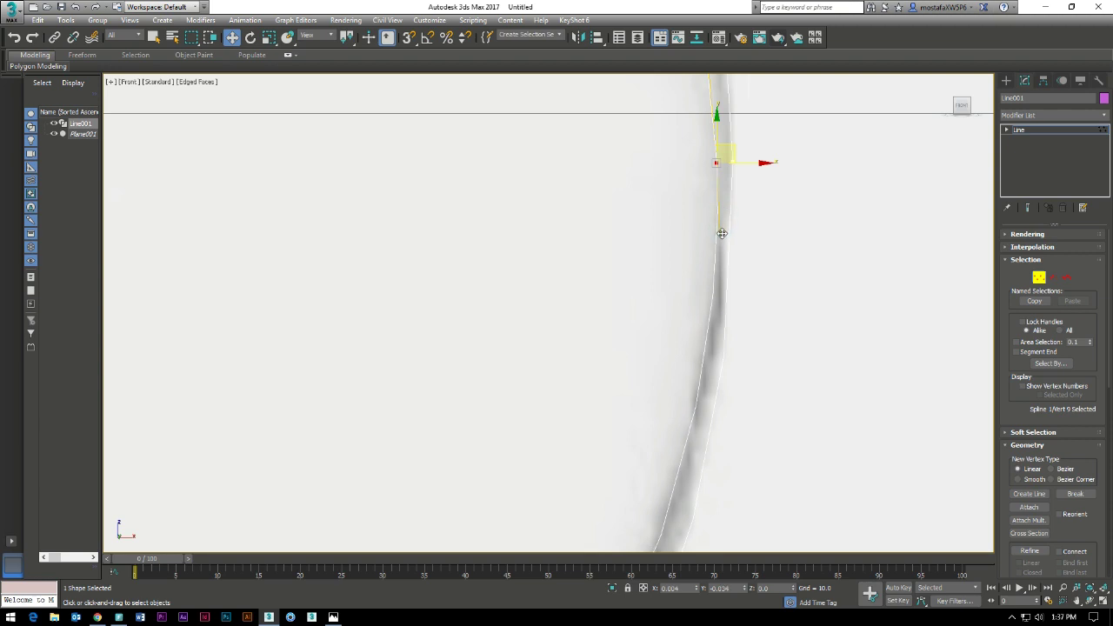
Add another vertex along the glass outline toward the bowl bottom
scroll(725, 235, "down", 4)
middle_click_drag(730, 170, 728, 261)
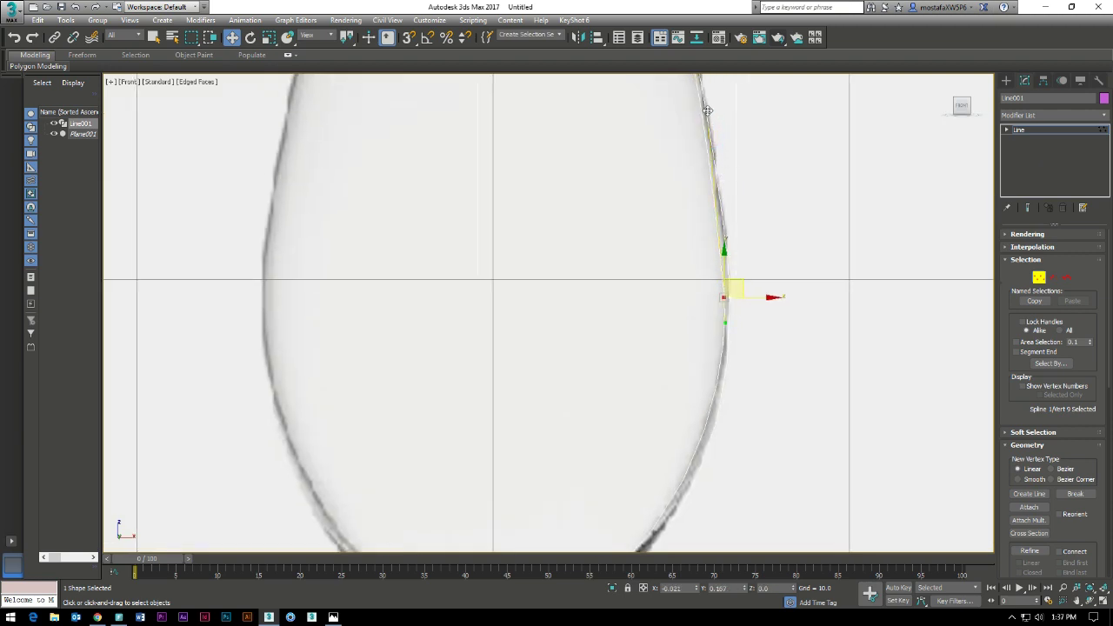
scroll(728, 317, "up", 3)
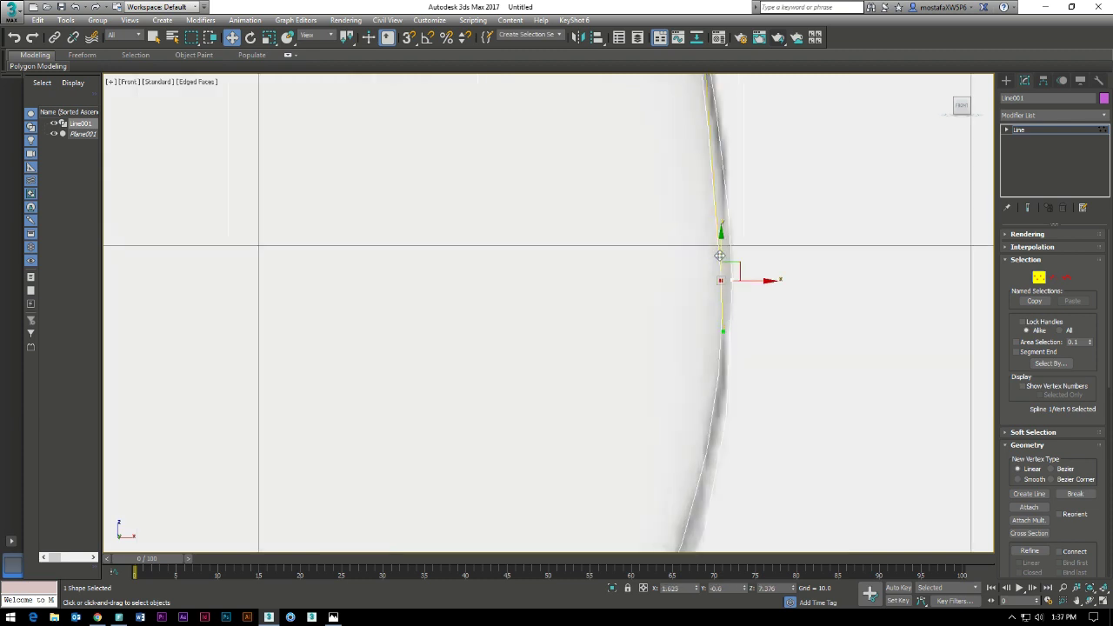
scroll(737, 243, "down", 2)
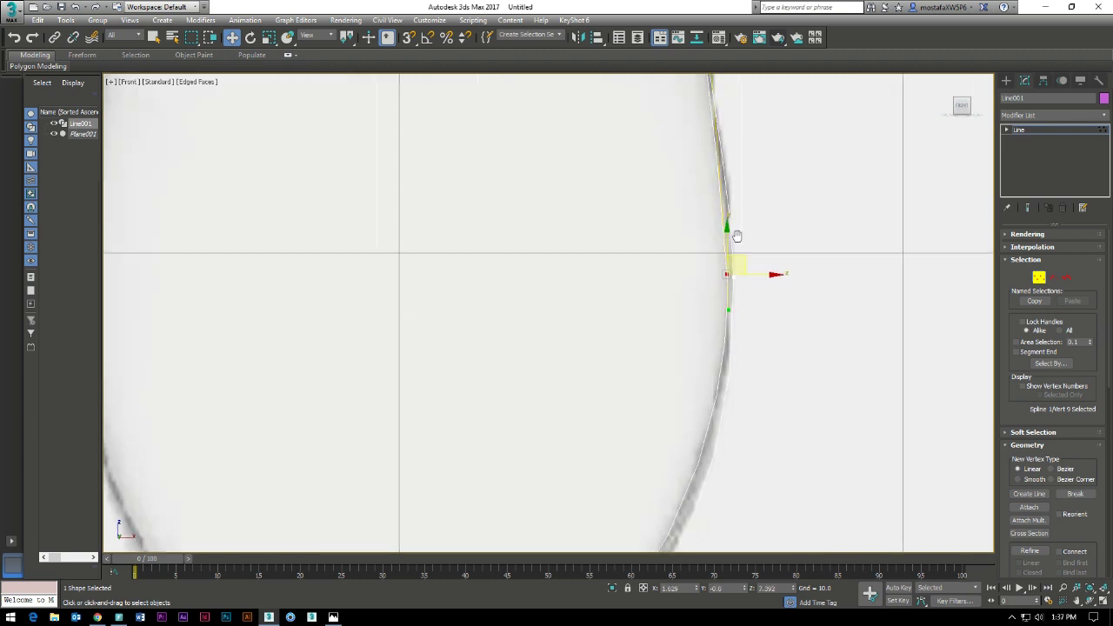
middle_click_drag(737, 240, 727, 353)
left_click(699, 145)
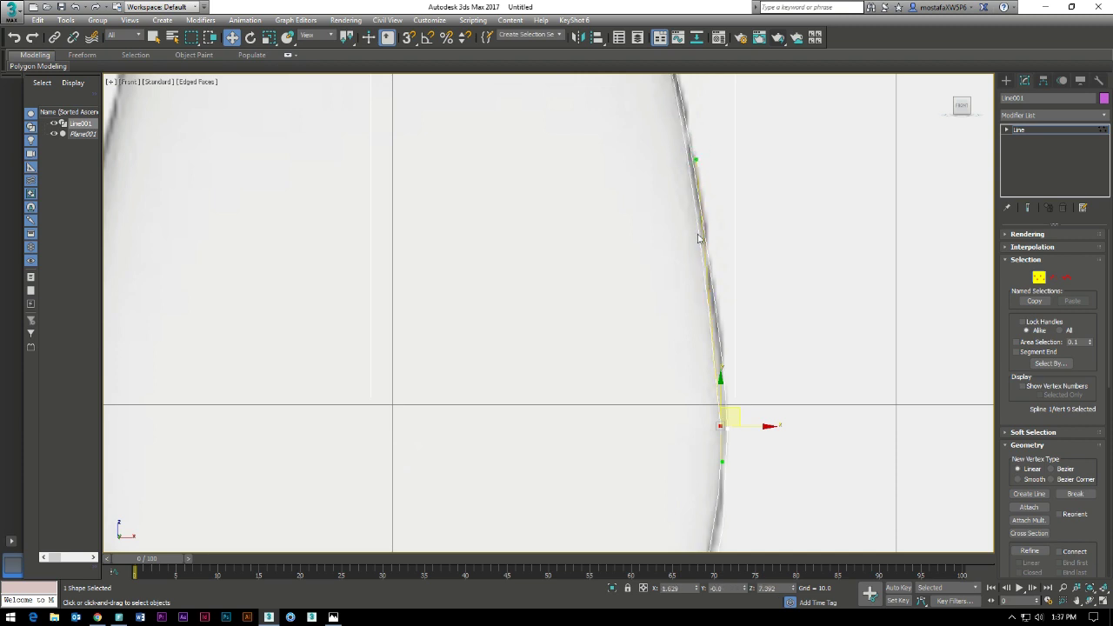
scroll(711, 308, "down", 2)
scroll(711, 307, "up", 3)
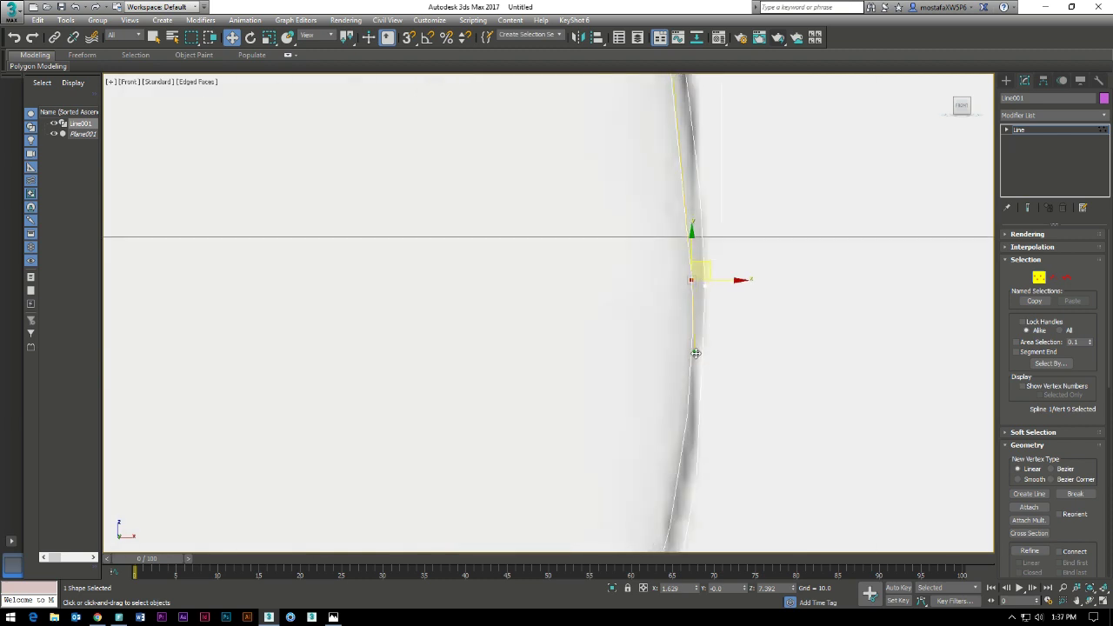
left_click(696, 353)
scroll(702, 360, "down", 2)
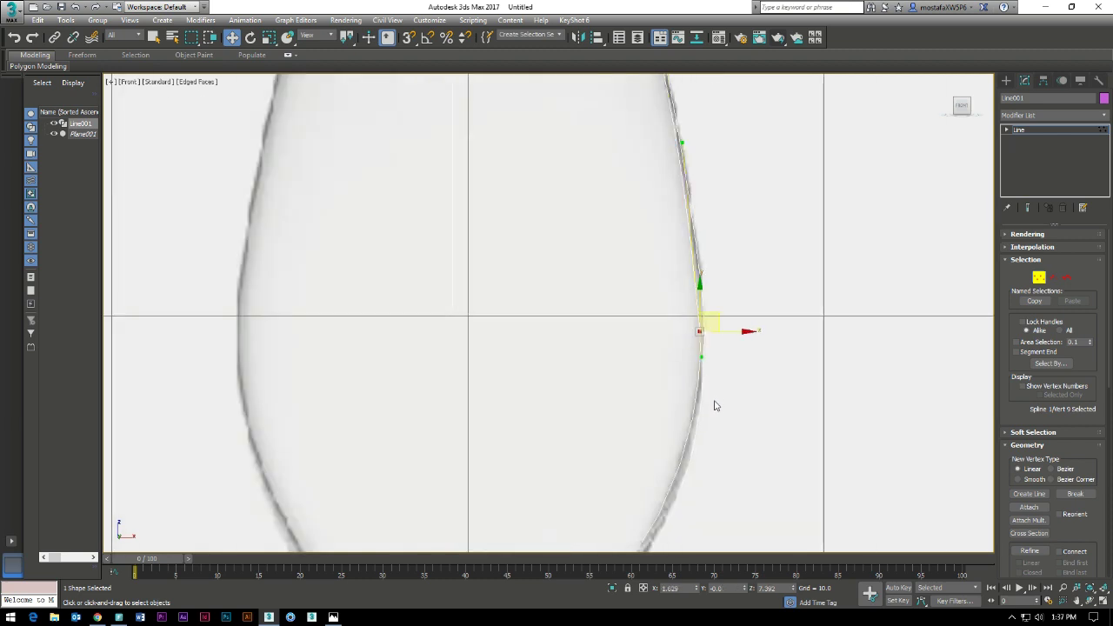
middle_click_drag(715, 405, 715, 330)
middle_click_drag(721, 452, 721, 335)
middle_click_drag(633, 374, 659, 320)
Fillet the selected vertex on the bowl's right edge to round that corner
left_click(637, 412)
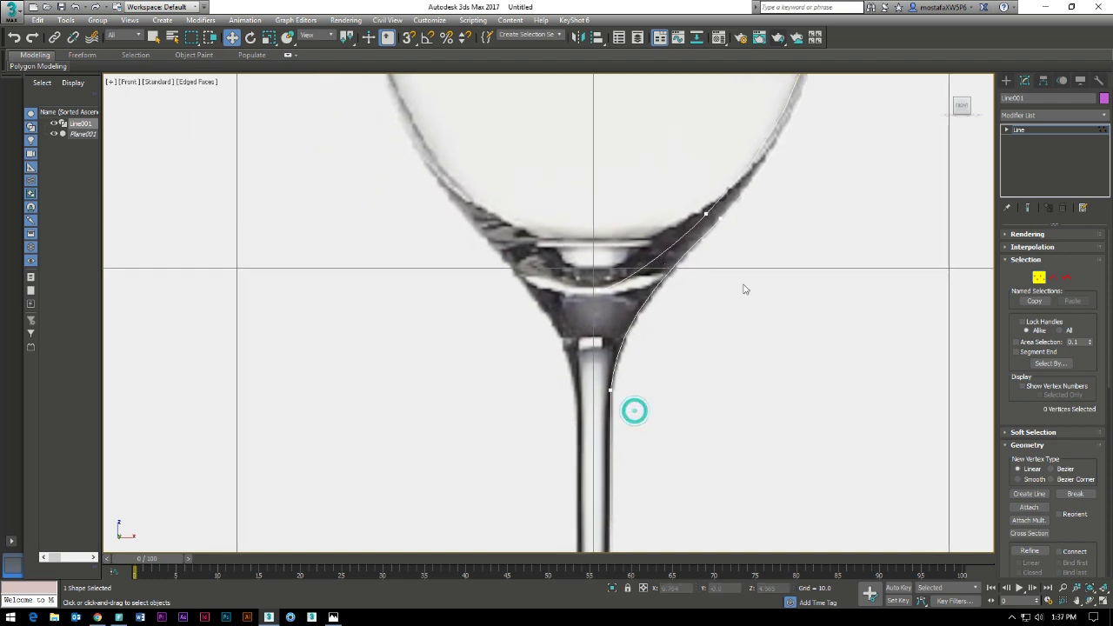
middle_click_drag(878, 203, 706, 408)
middle_click_drag(706, 255, 691, 377)
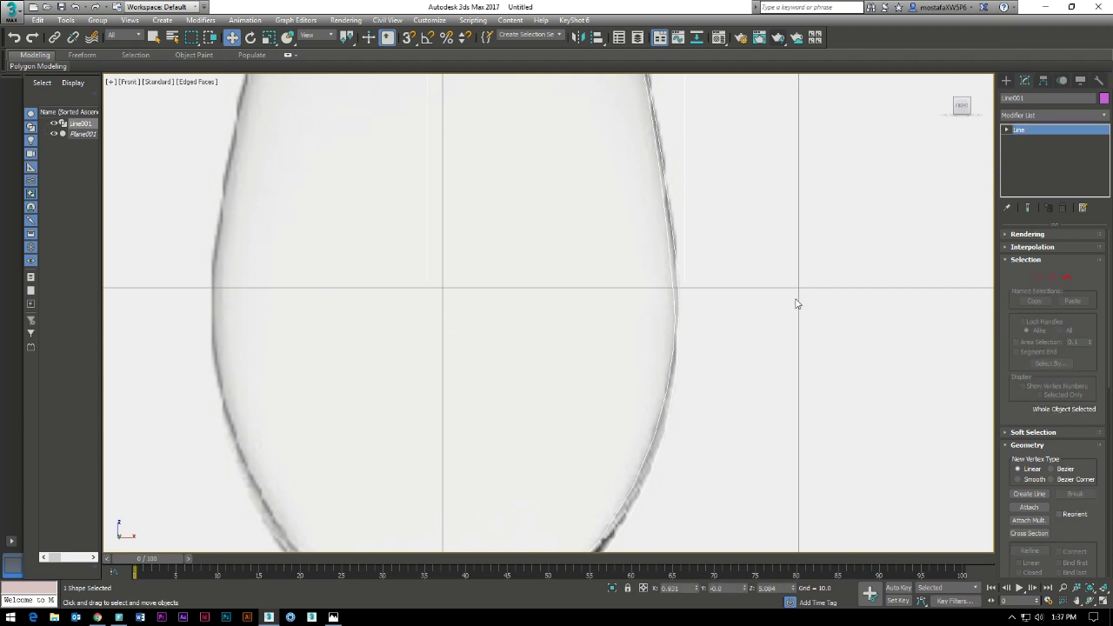
left_click_drag(736, 255, 740, 408)
scroll(1063, 551, "down", 3)
scroll(1081, 400, "down", 3)
left_click(1029, 453)
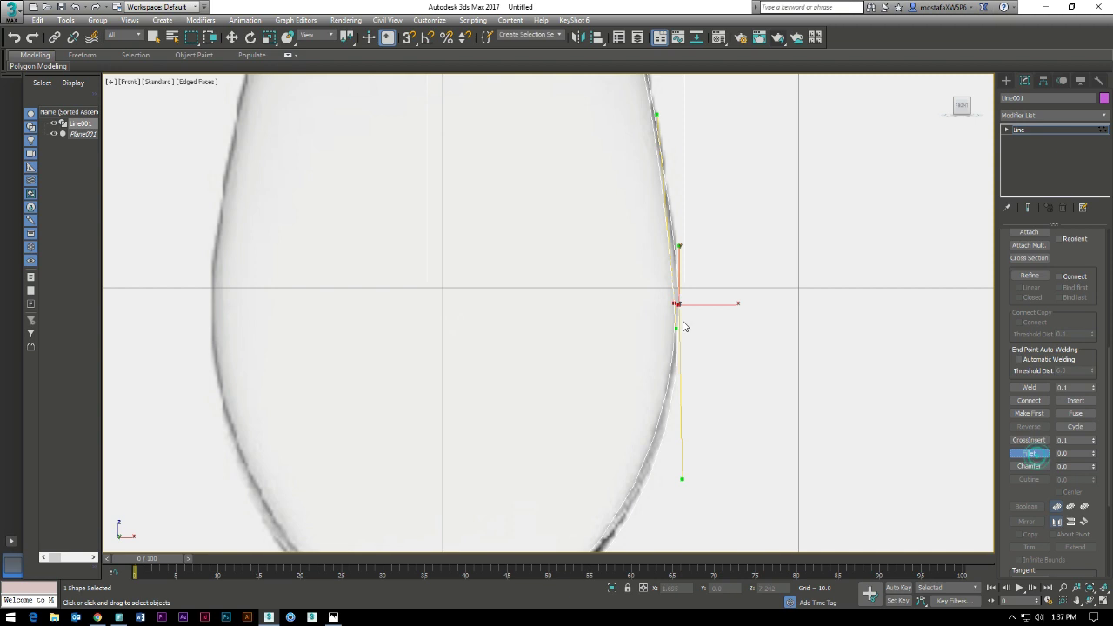
left_click_drag(679, 303, 682, 200)
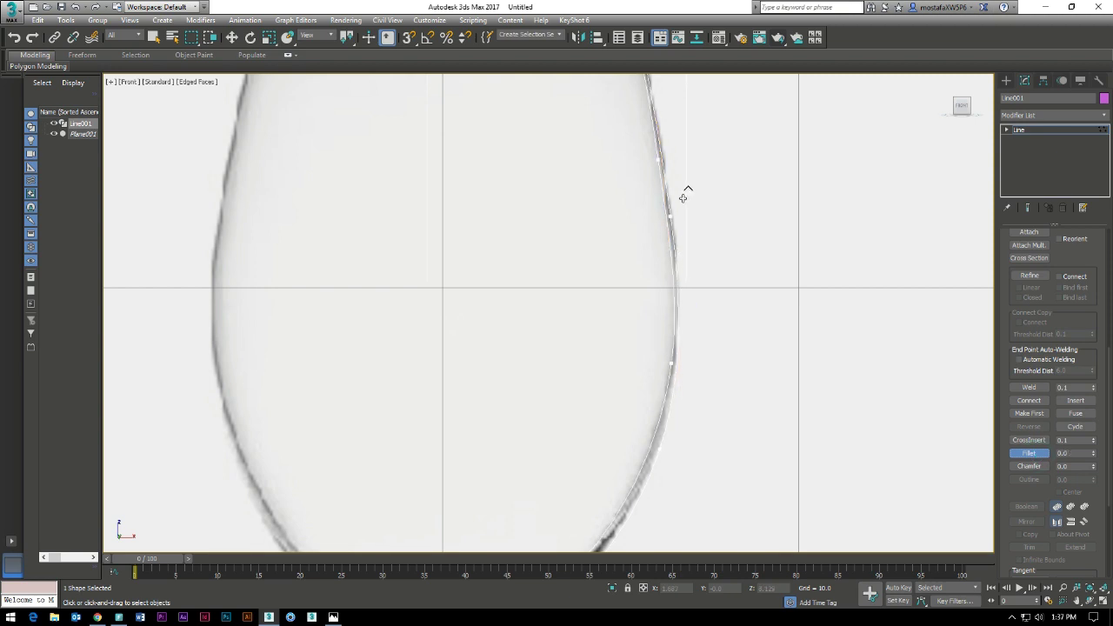
Move the rim vertex left so it sits on the glass rim corner
scroll(683, 199, "down", 5)
scroll(683, 287, "up", 4)
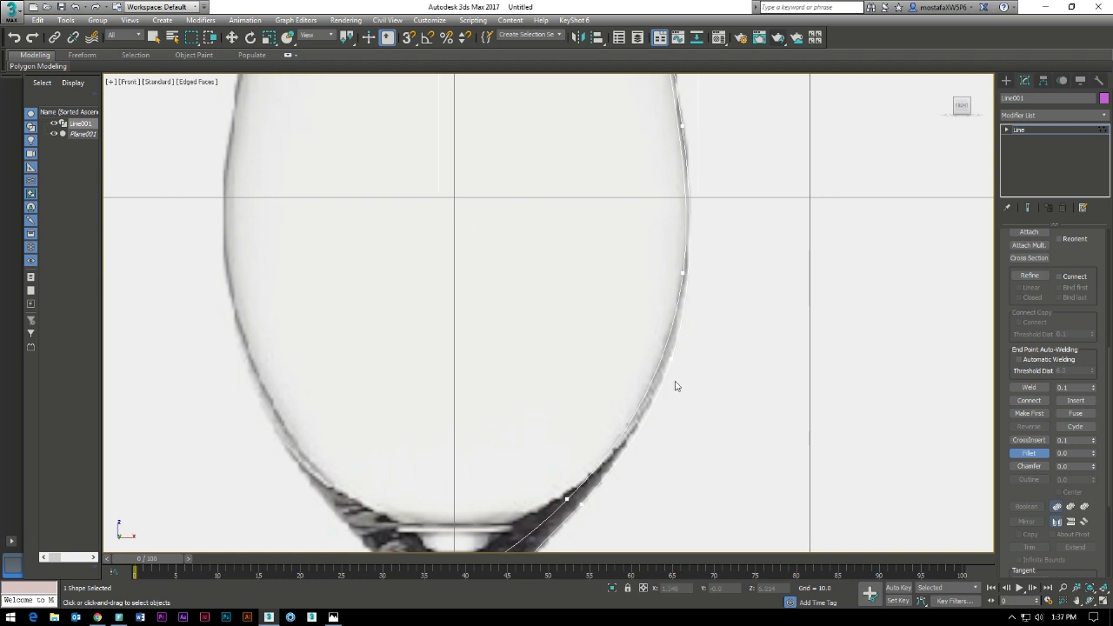
middle_click_drag(701, 332, 740, 459)
scroll(718, 308, "up", 2)
left_click(708, 302)
key("w")
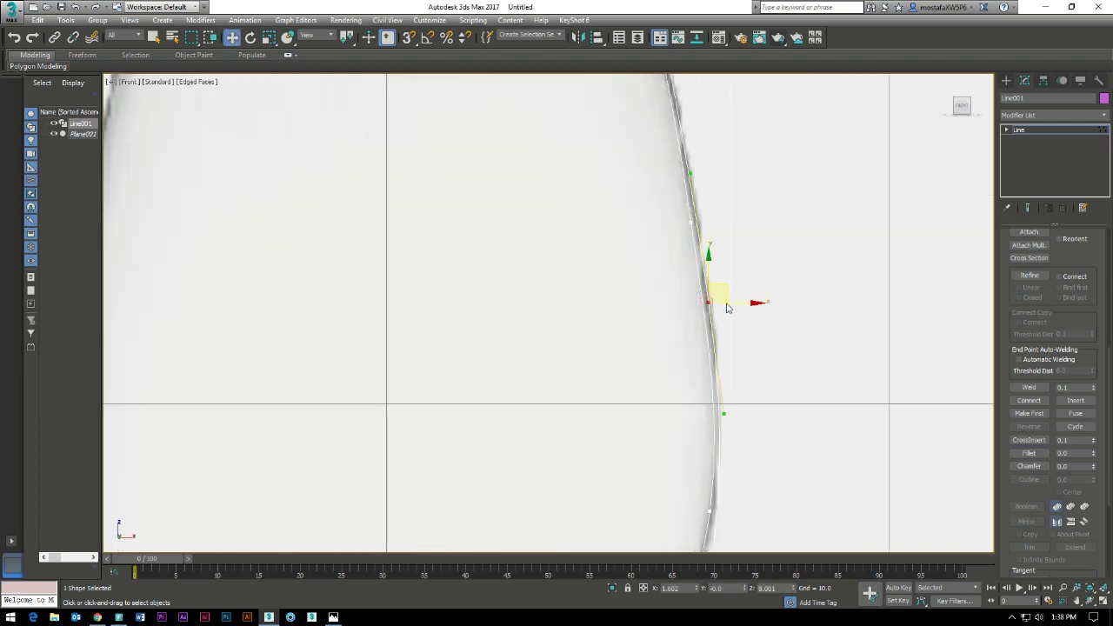
scroll(726, 300, "down", 3)
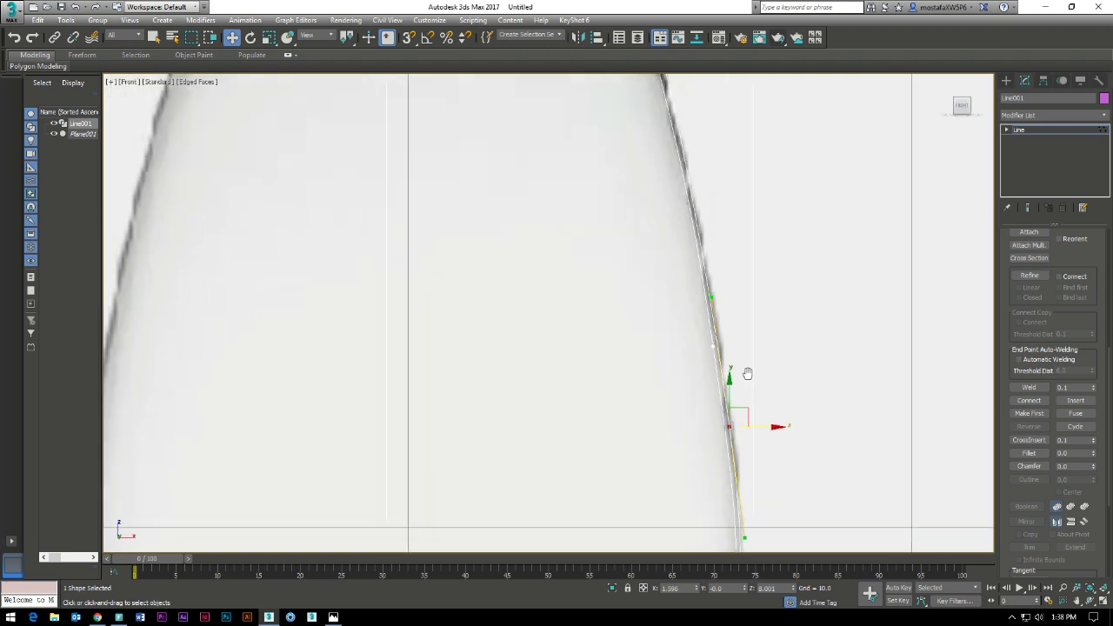
middle_click_drag(736, 310, 753, 417)
scroll(694, 187, "up", 3)
scroll(694, 187, "up", 2)
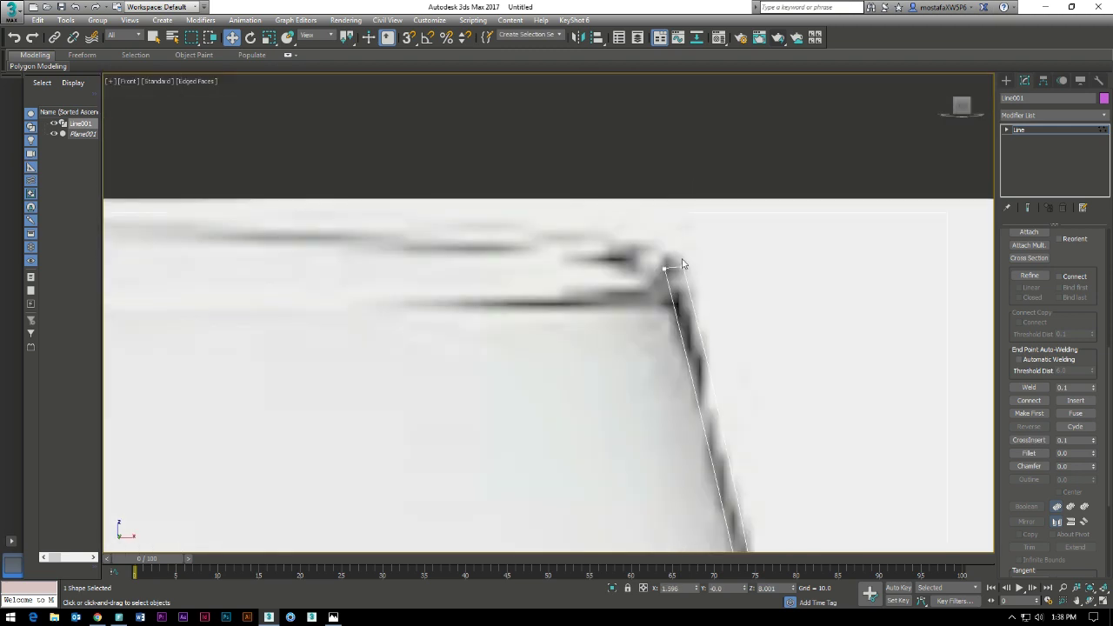
left_click_drag(727, 269, 716, 266)
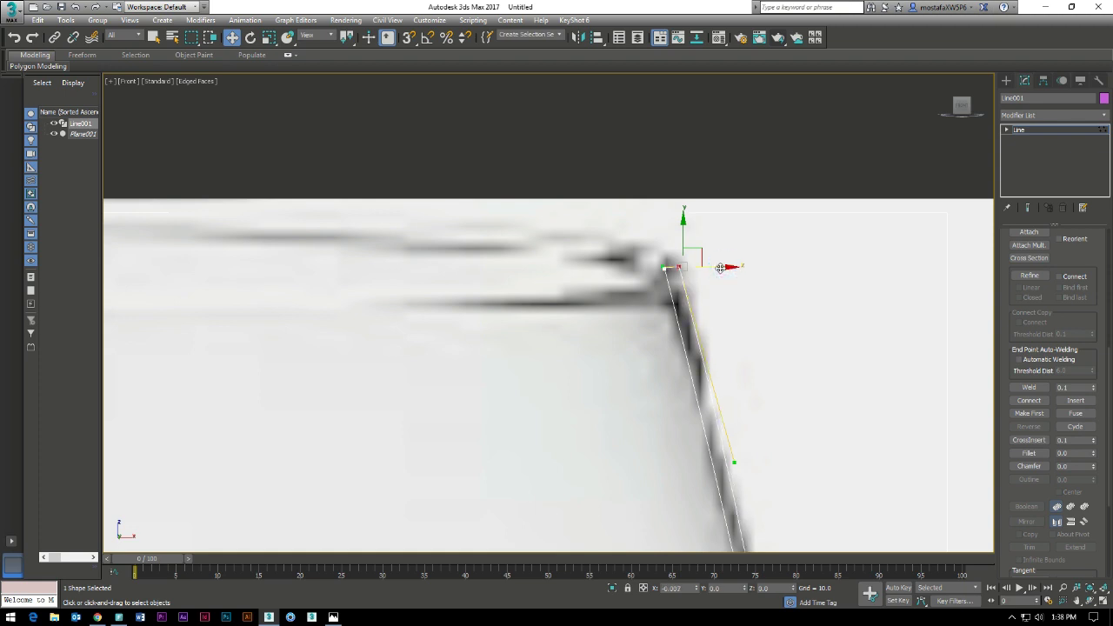
middle_click_drag(715, 266, 650, 158)
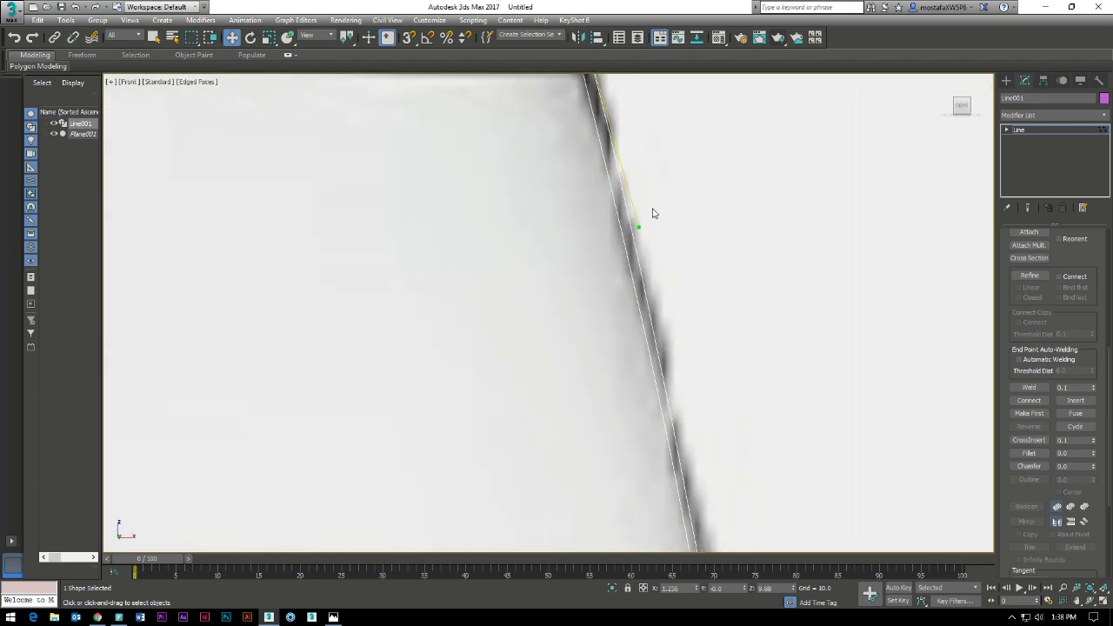
middle_click_drag(643, 231, 687, 267)
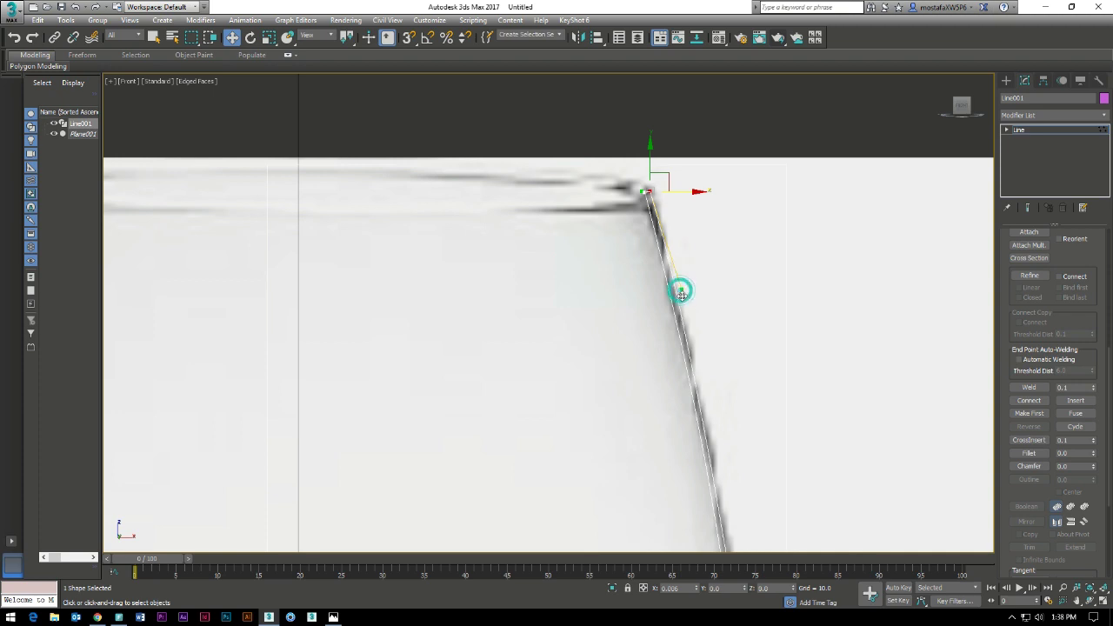
scroll(656, 207, "up", 2)
left_click_drag(679, 180, 630, 201)
scroll(639, 181, "up", 2)
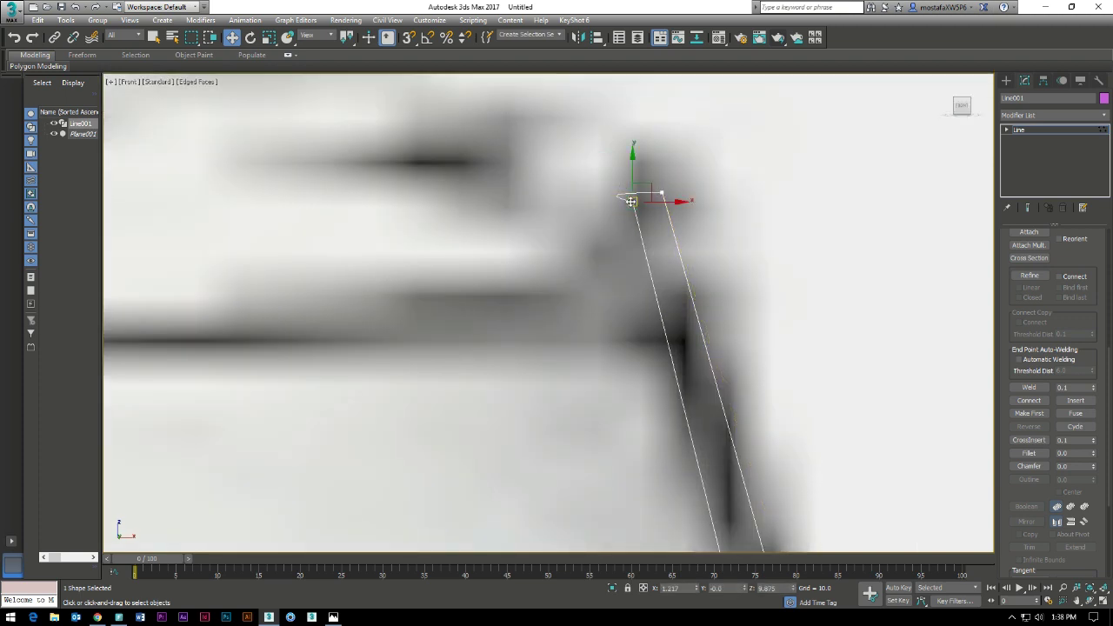
Make the rim vertex Bezier, then Smooth, and drag its handle to straighten the hook
right_click(631, 202)
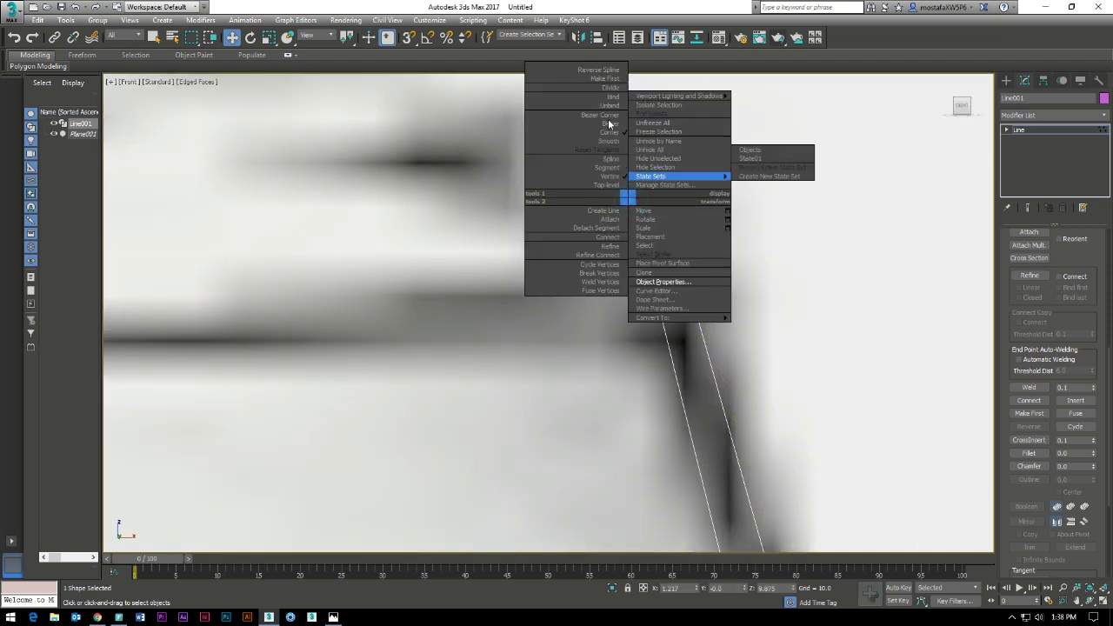
key("Escape")
right_click(629, 206)
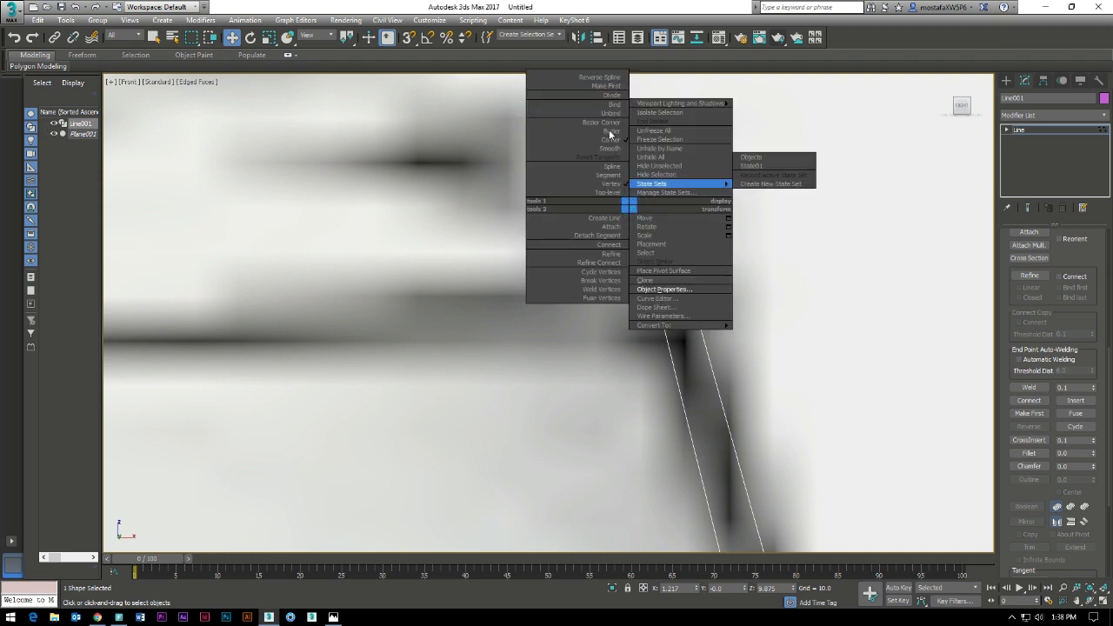
left_click(611, 132)
right_click(632, 200)
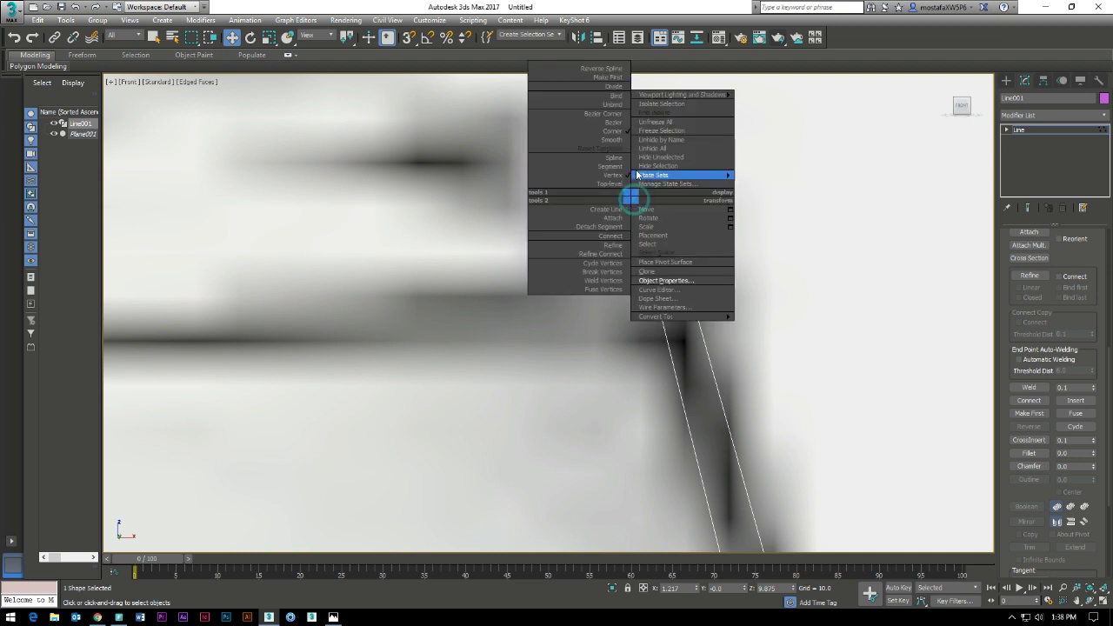
left_click(615, 132)
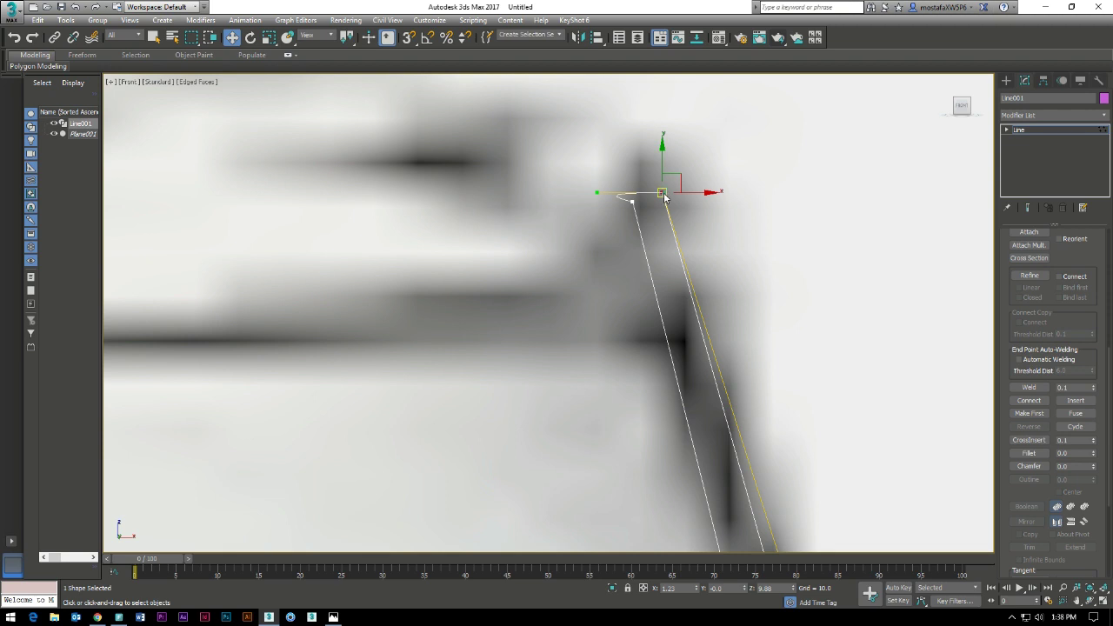
right_click(660, 189)
left_click(647, 135)
left_click_drag(596, 191, 649, 193)
Fillet the rim corner vertex very slightly into a small rounded lip
scroll(677, 207, "down", 3)
left_click(615, 180)
left_click(1029, 453)
mouse_move(666, 196)
left_mouse_down()
mouse_move(675, 189)
mouse_move(661, 200)
left_mouse_up()
Fillet the stem-to-bowl and stem-to-foot corners (about 0.26 and 0.275)
scroll(798, 383, "down", 5)
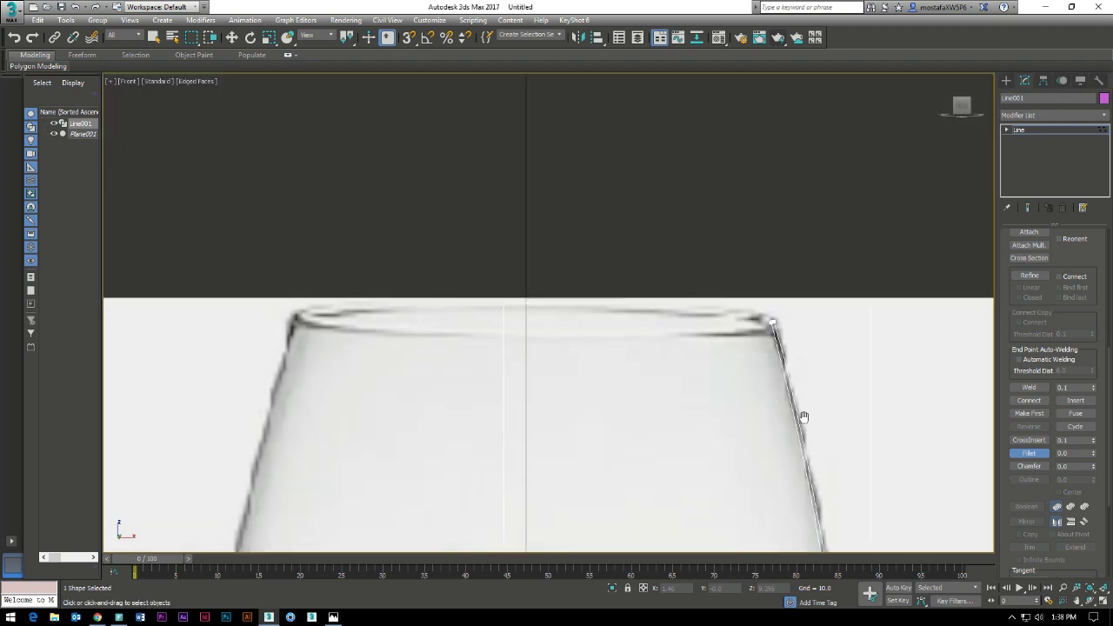
scroll(739, 330, "down", 3)
scroll(673, 273, "up", 2)
scroll(651, 252, "up", 3)
scroll(647, 278, "up", 2)
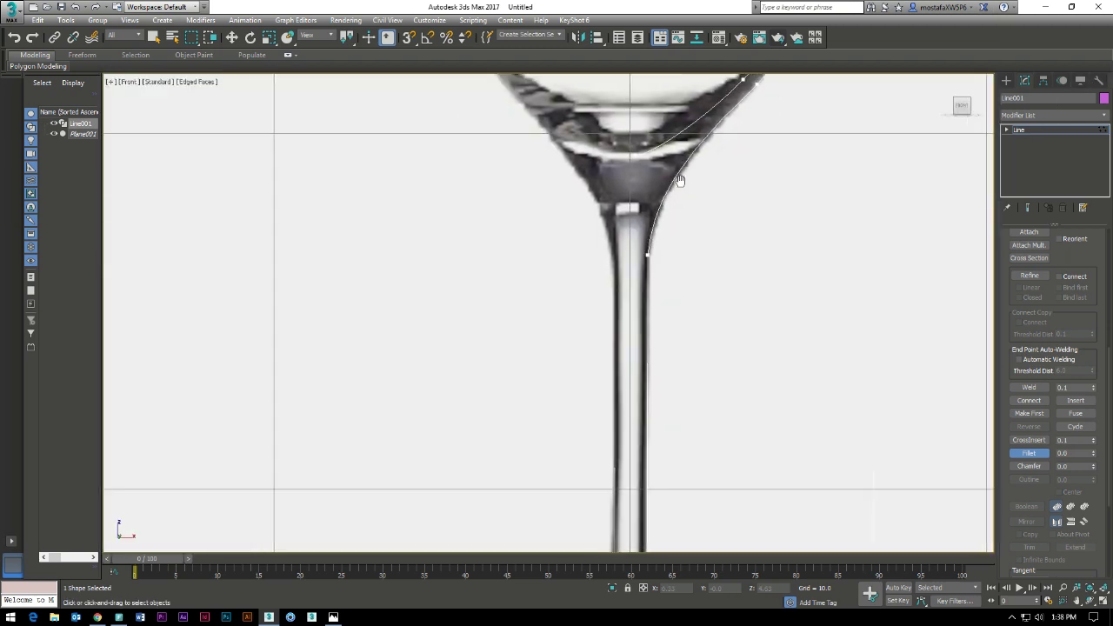
scroll(654, 261, "up", 1)
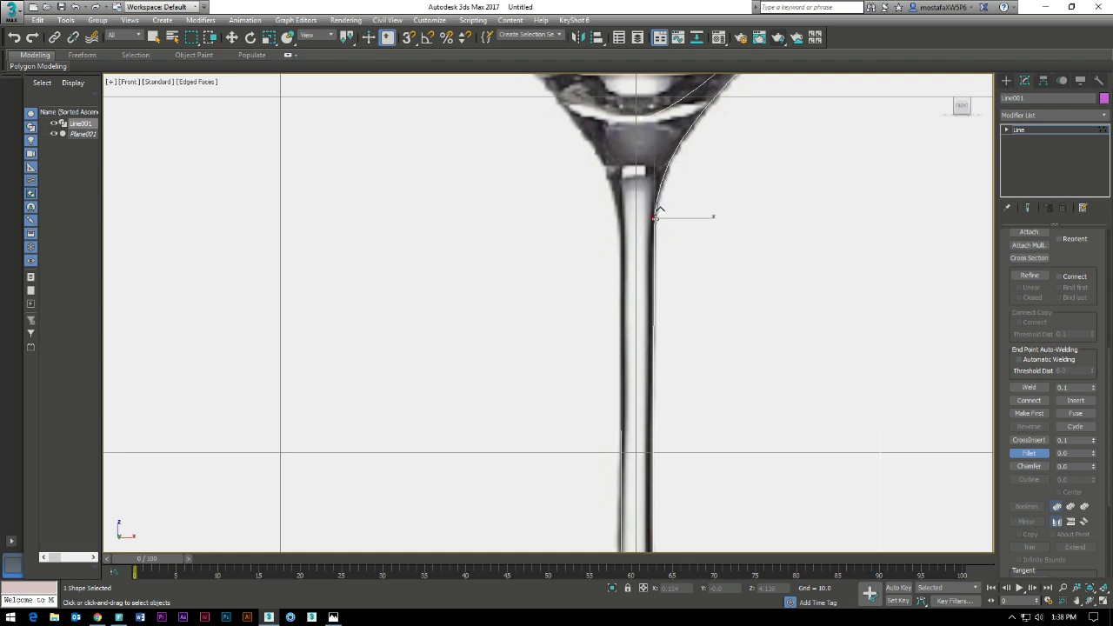
left_click_drag(654, 217, 659, 179)
scroll(666, 261, "down", 5)
scroll(684, 309, "up", 2)
scroll(648, 316, "up", 4)
left_click_drag(622, 272, 615, 232)
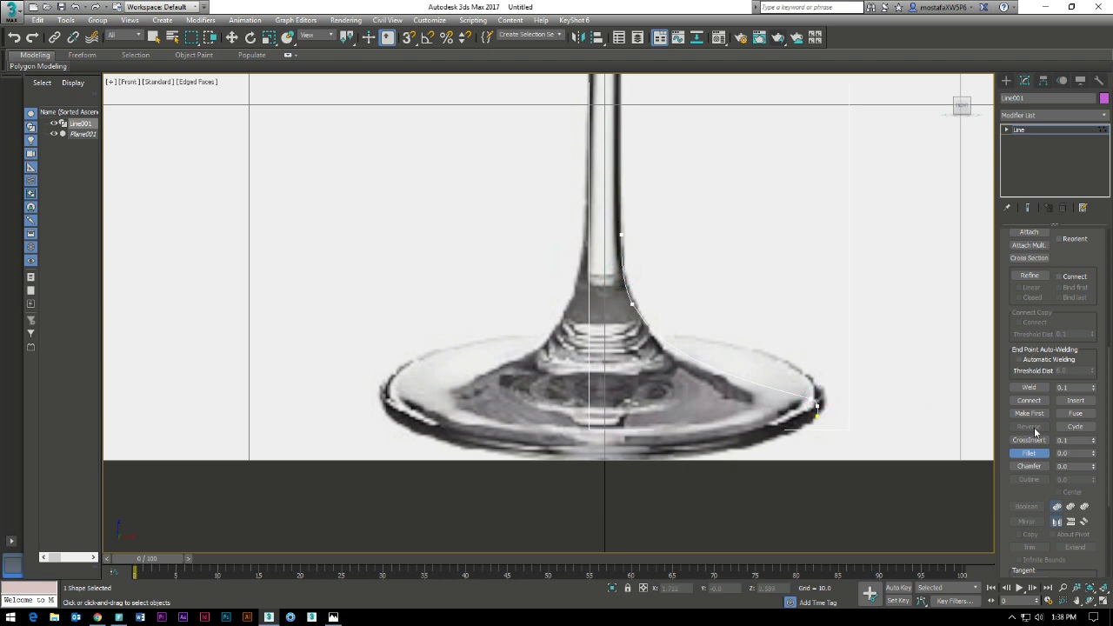
Refine the spline to add a vertex on the curve near the foot
left_click(1030, 275)
left_click(702, 360)
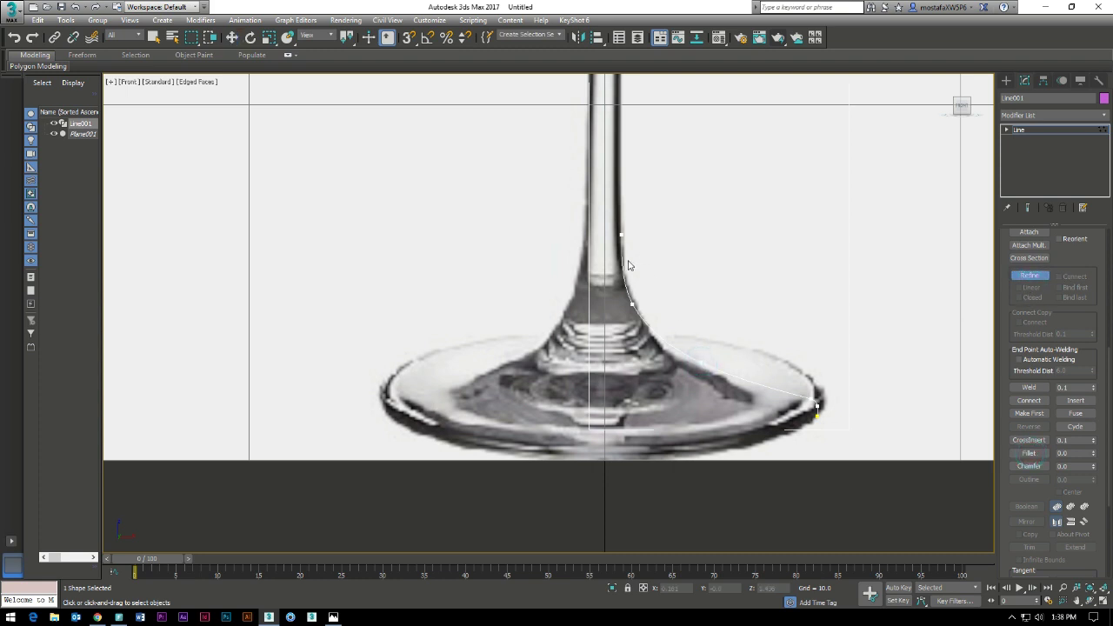
scroll(659, 228, "down", 3)
middle_click_drag(670, 194, 666, 355)
scroll(645, 272, "up", 3)
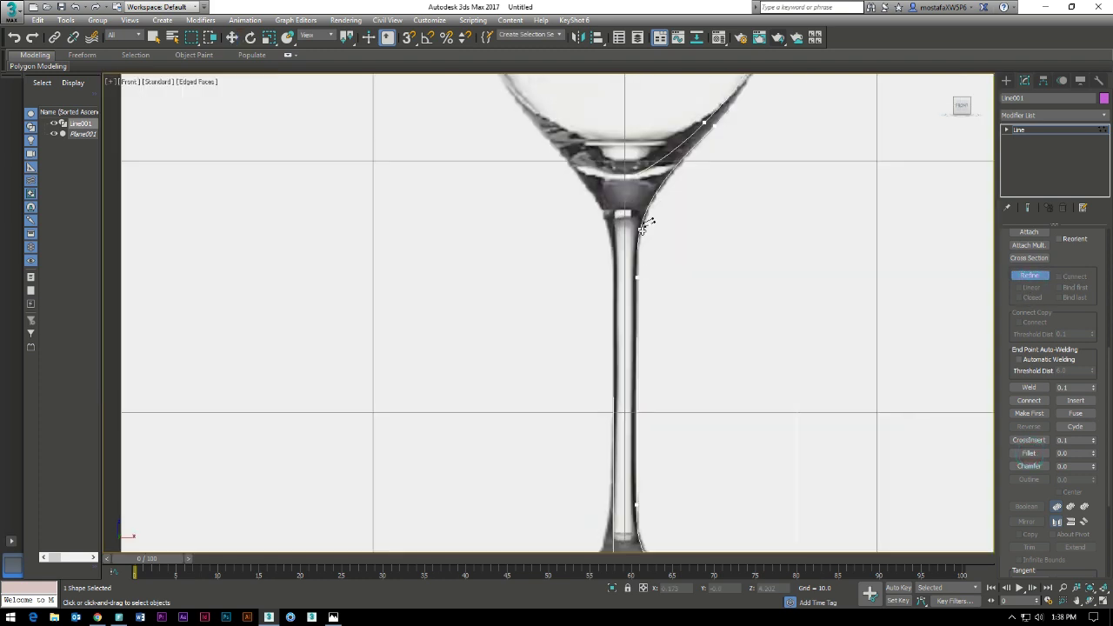
scroll(694, 235, "down", 2)
scroll(653, 332, "up", 2)
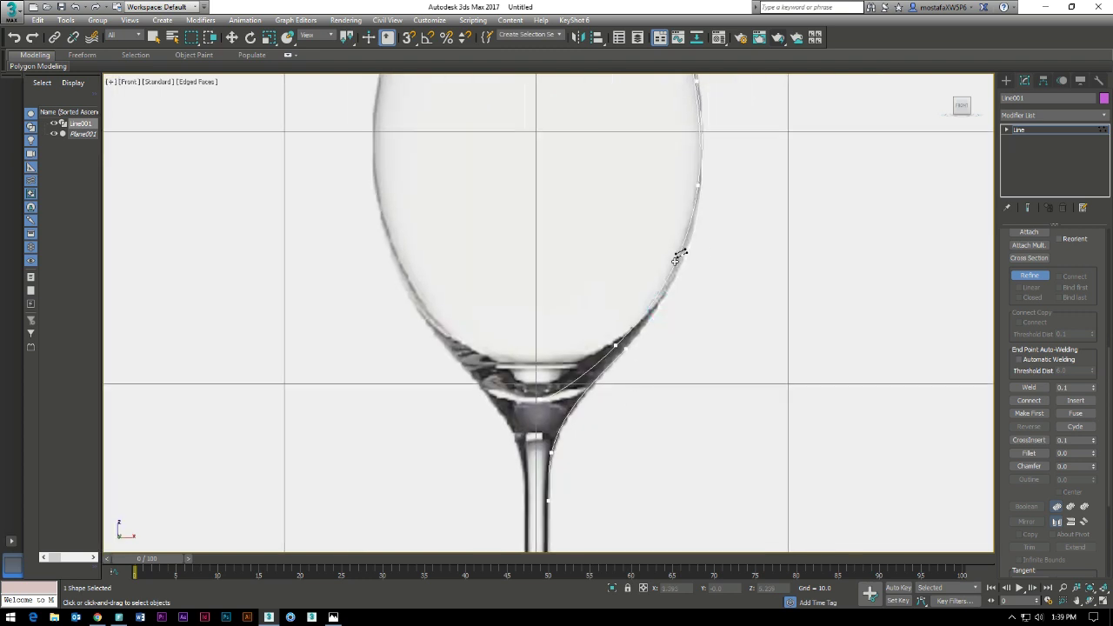
middle_click_drag(728, 199, 714, 301)
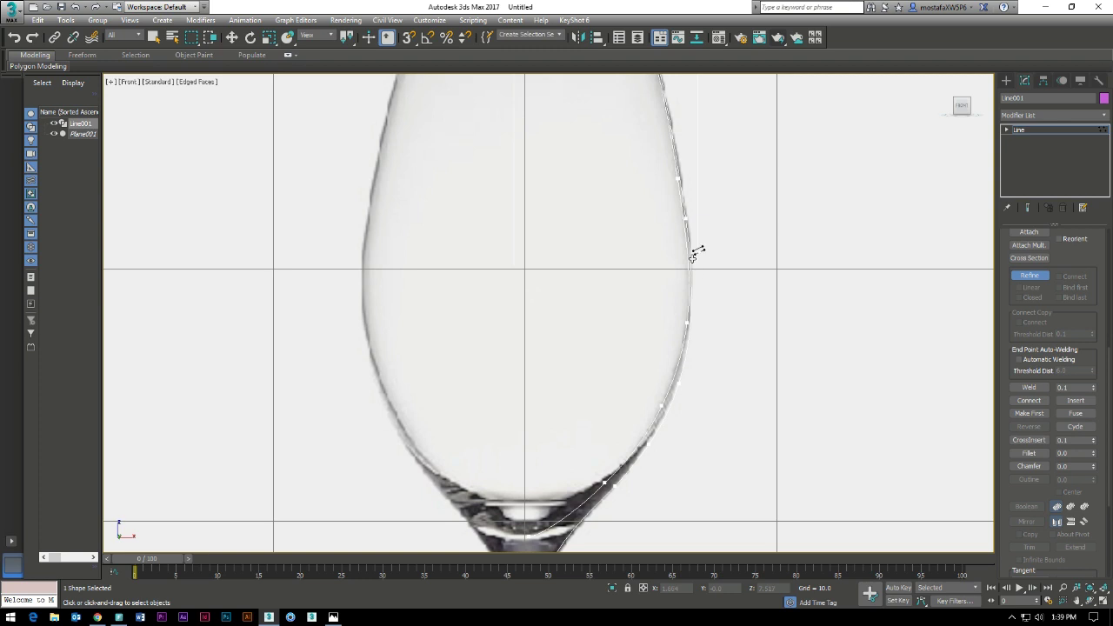
middle_click_drag(693, 255, 703, 387)
Apply a Lathe modifier to Line001 with Align set to Min
left_click(1039, 129)
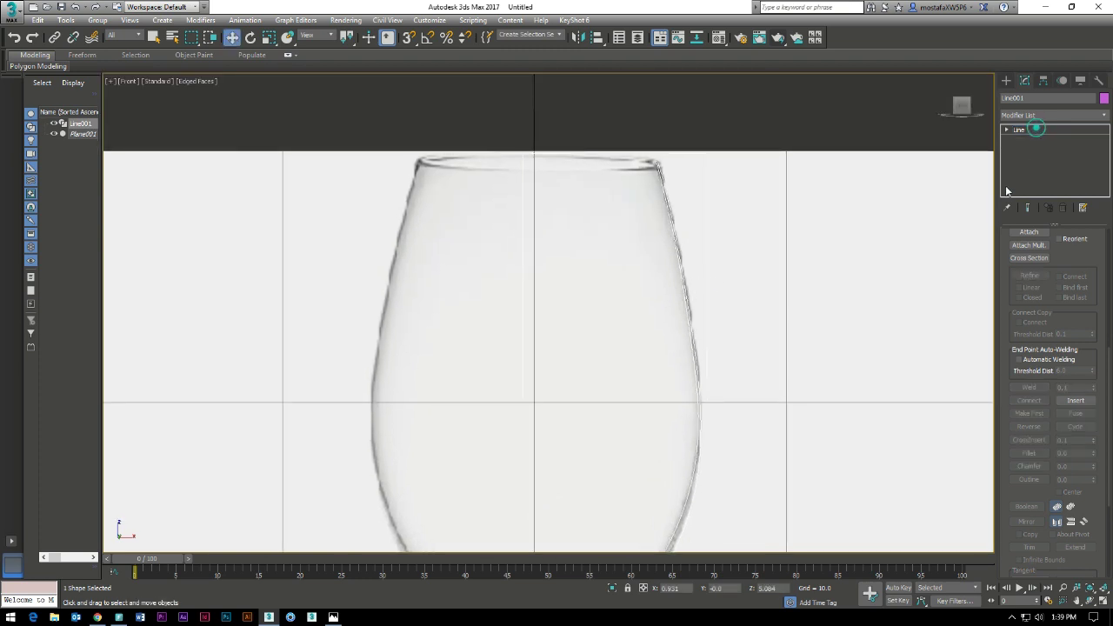
scroll(809, 313, "down", 3)
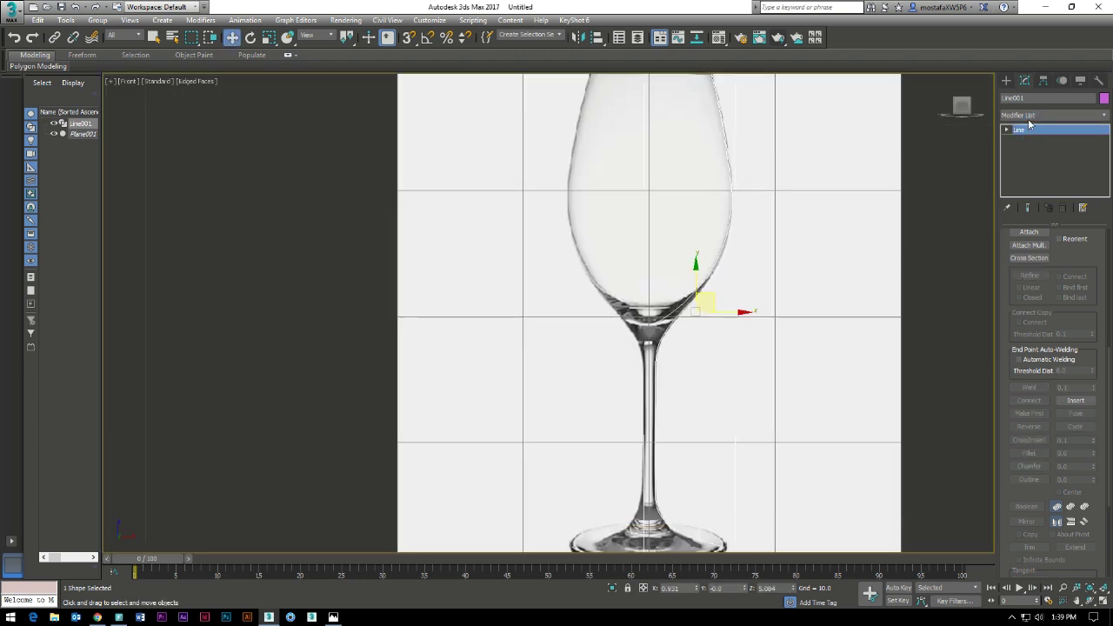
left_click(1028, 113)
key("l")
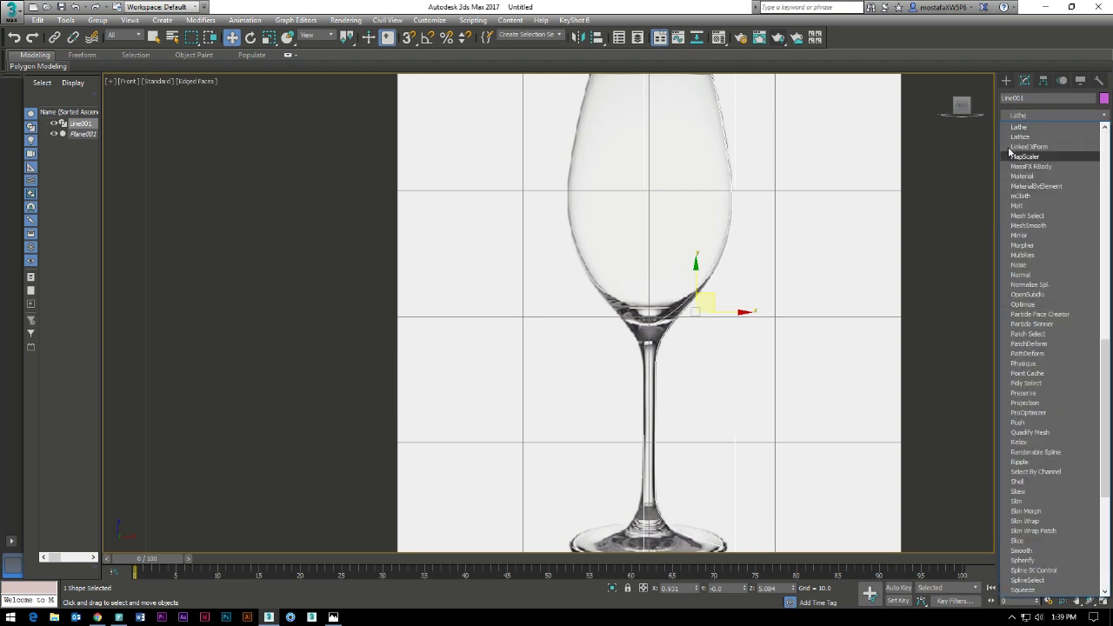
left_click(1016, 128)
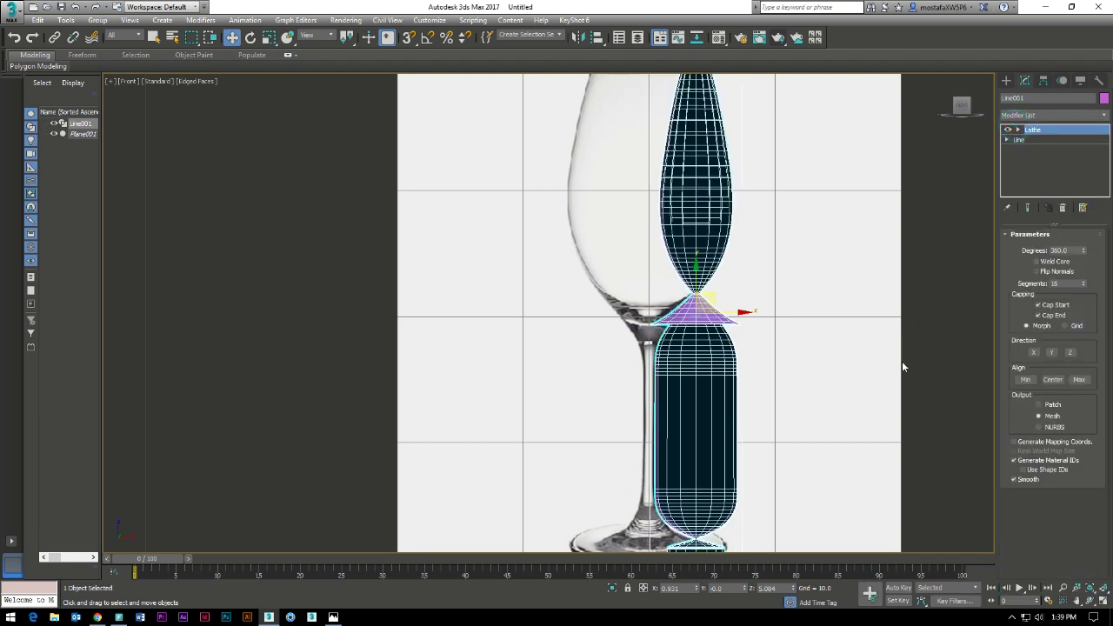
left_click(1023, 380)
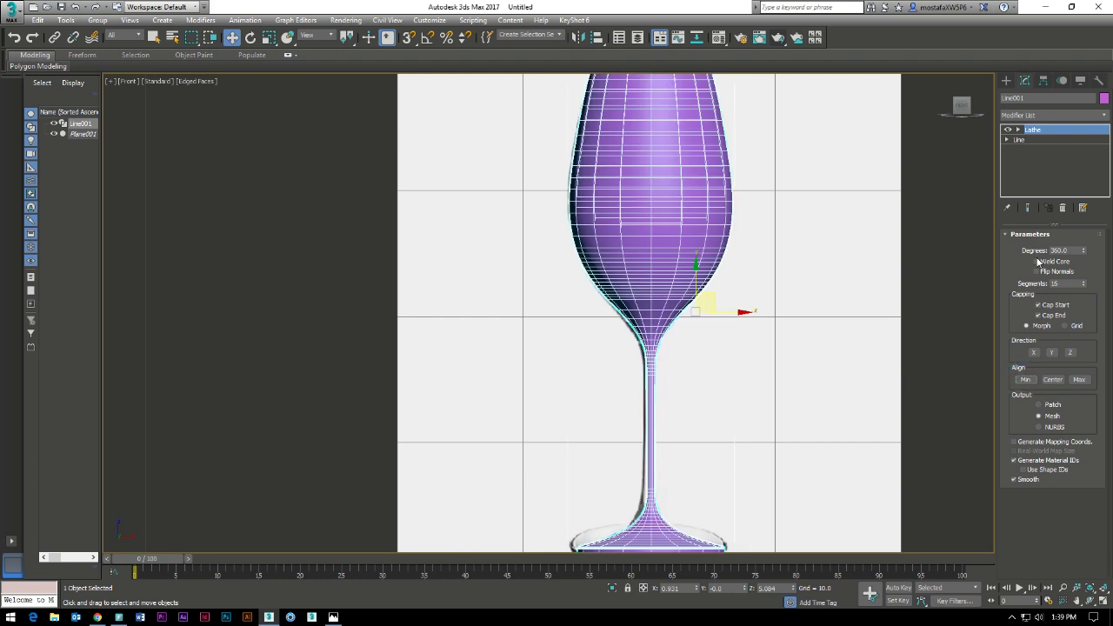
Adjust the Lathe axis in see-through mode and set Segments to 32
left_click(1017, 129)
left_click(1037, 139)
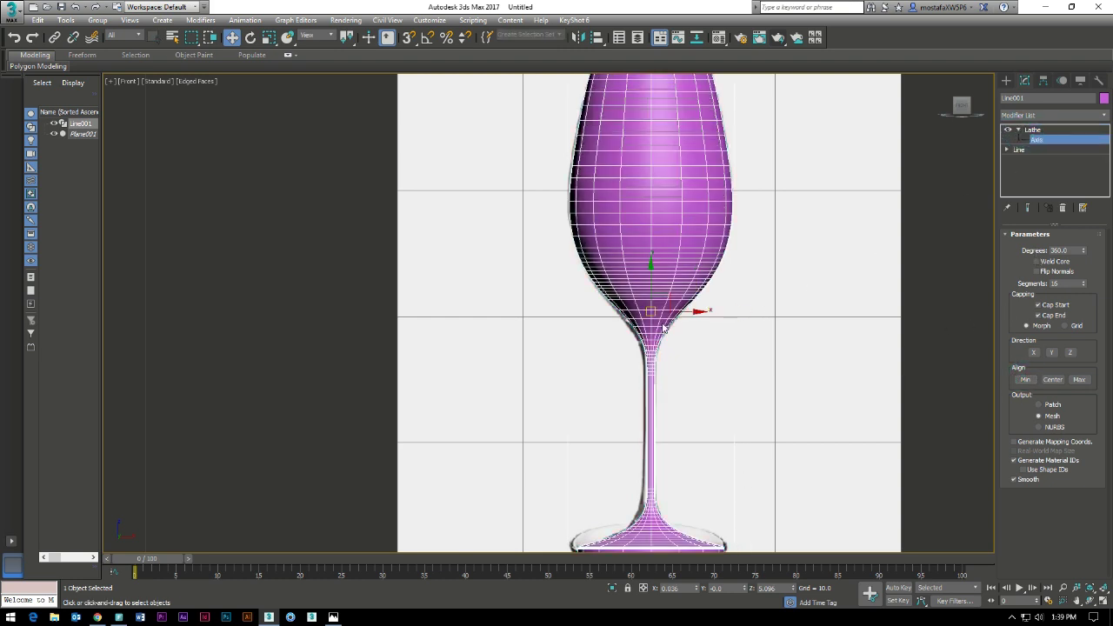
key("alt+x")
left_click_drag(698, 311, 690, 313)
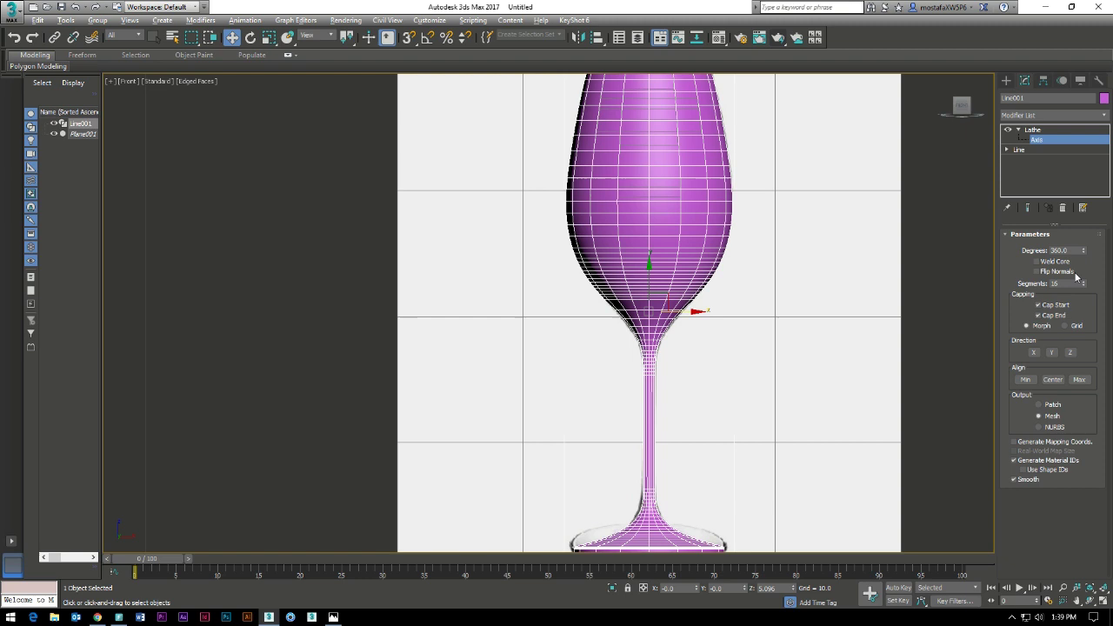
double_click(1066, 284)
type("2")
key("Return")
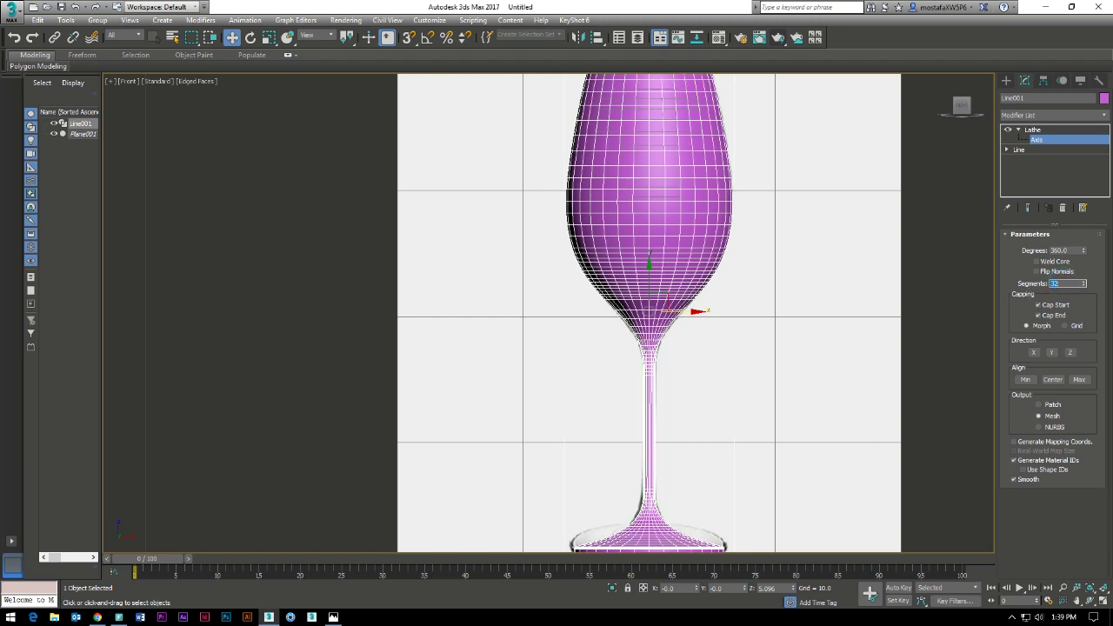
key("alt+w")
Maximize and frame the perspective view with edged faces, and set the object colour to black
right_click(797, 452)
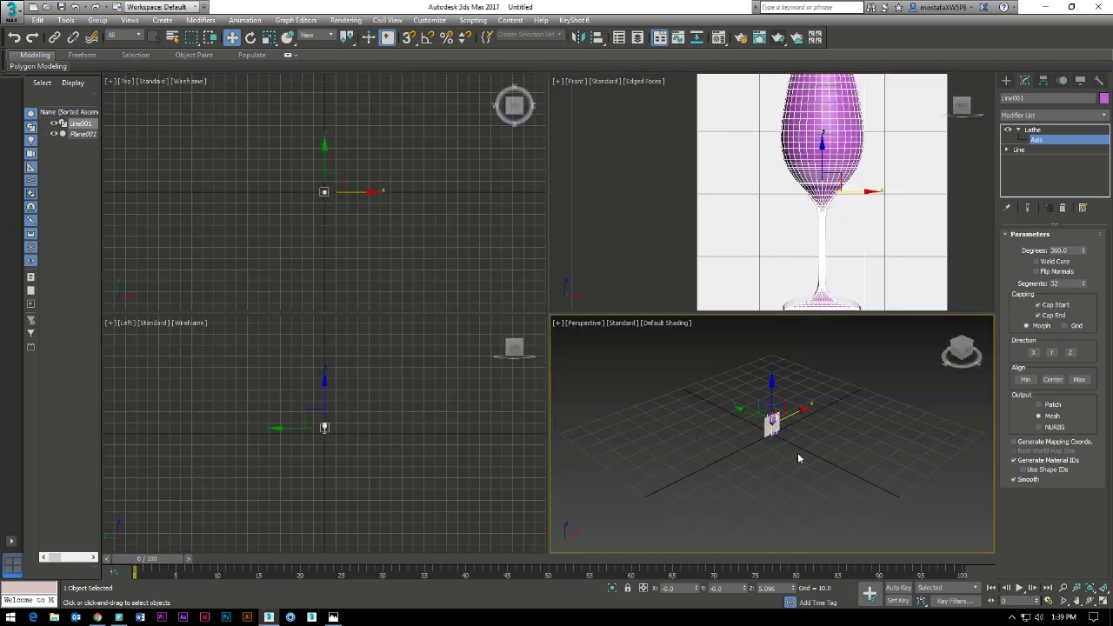
key("alt+w")
key("x")
key("Escape")
key("z")
mouse_move(715, 382)
middle_mouse_down("alt")
mouse_move(585, 259)
mouse_move(581, 305)
middle_mouse_up("alt")
scroll(585, 259, "up", 3)
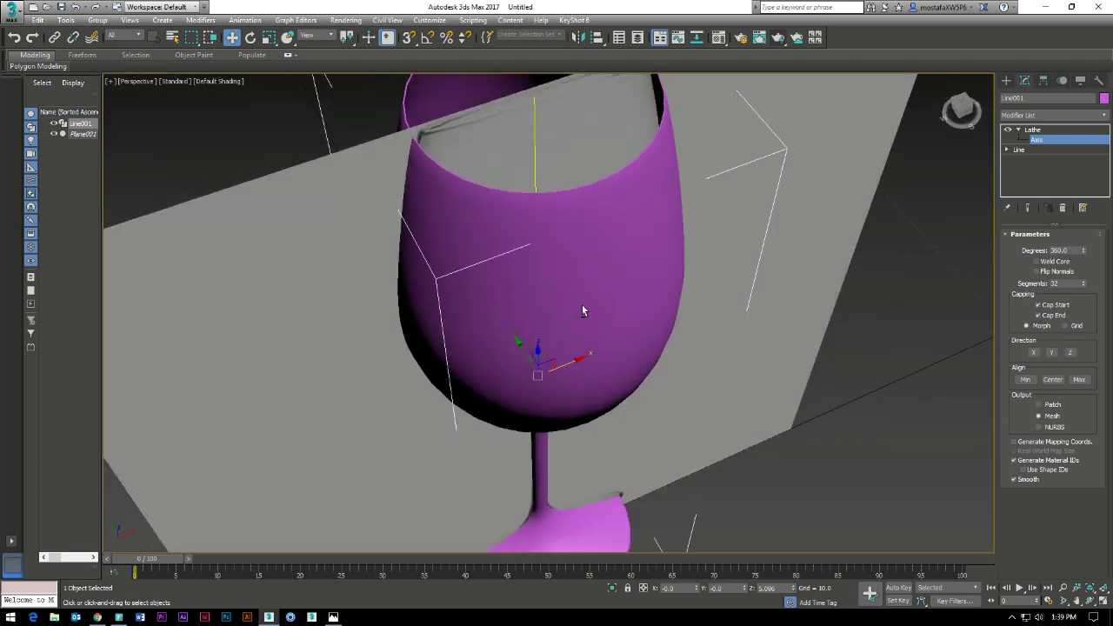
scroll(577, 276, "up", 4)
key("F4")
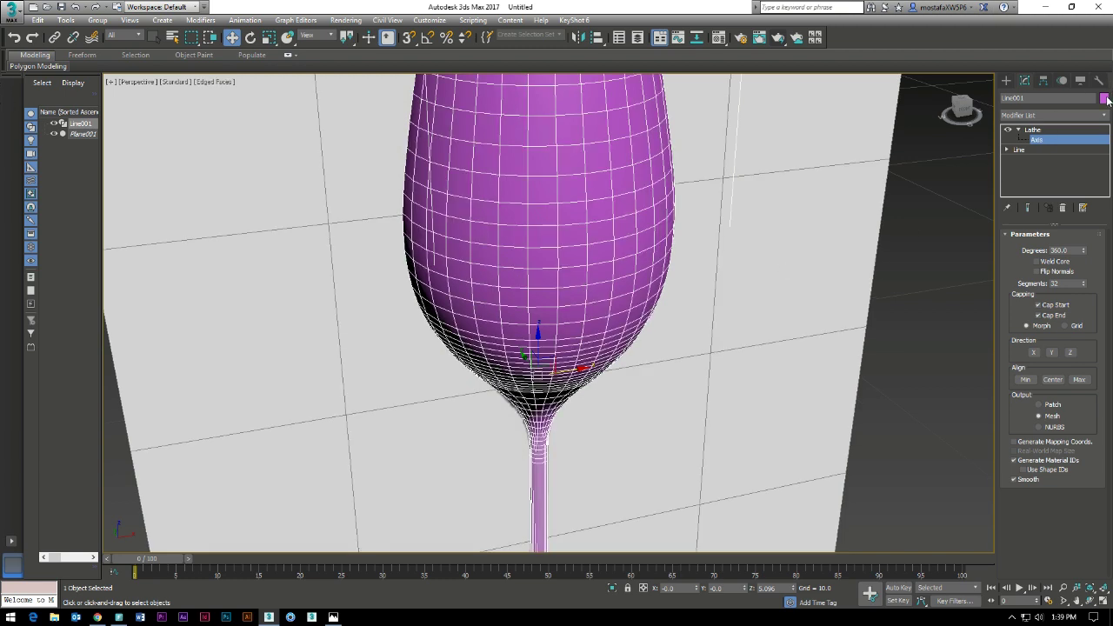
left_click(1104, 99)
left_click(647, 333)
left_click(617, 374)
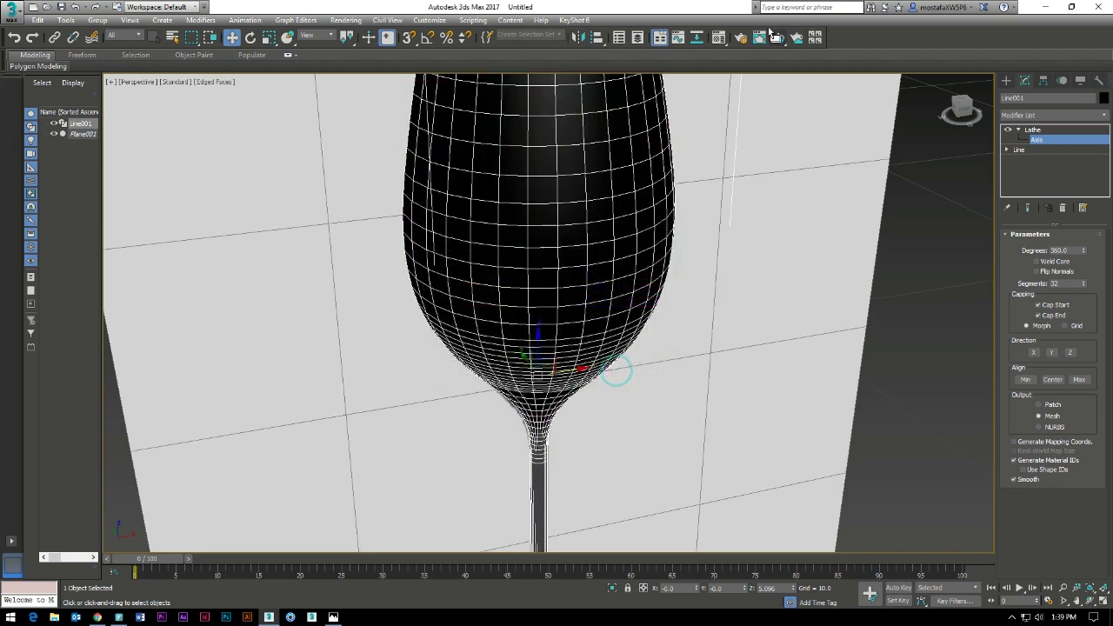
Assign the first Material Editor slot to the glass and name it Glass
left_click(719, 37)
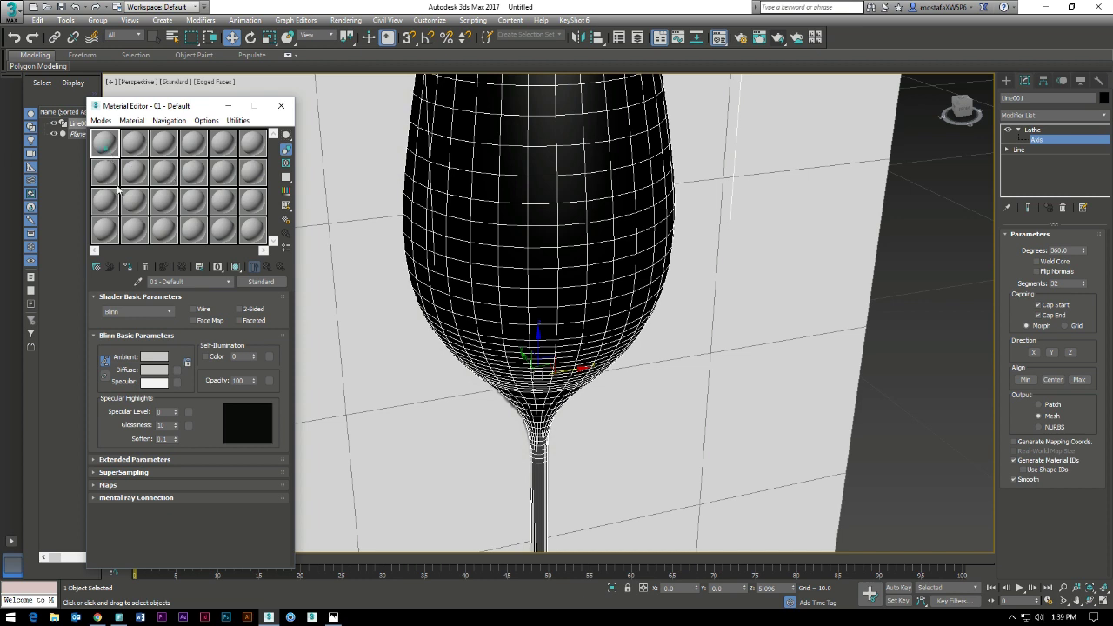
left_click(128, 266)
left_click(195, 283)
type("Glass")
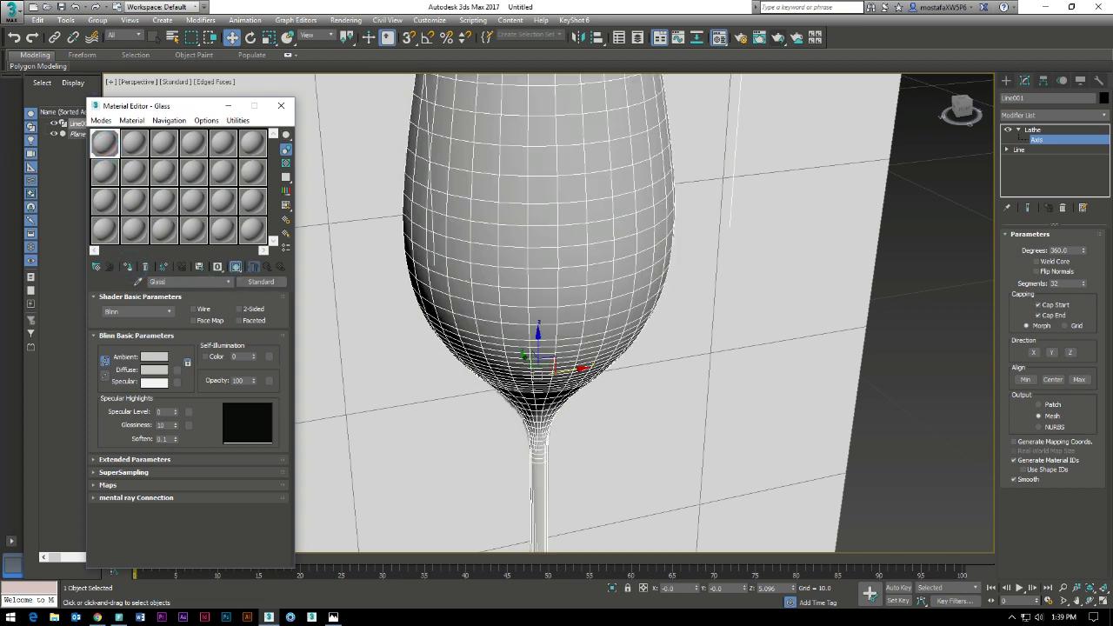
Rename the lathed object to Wine Glasses
left_click(933, 102)
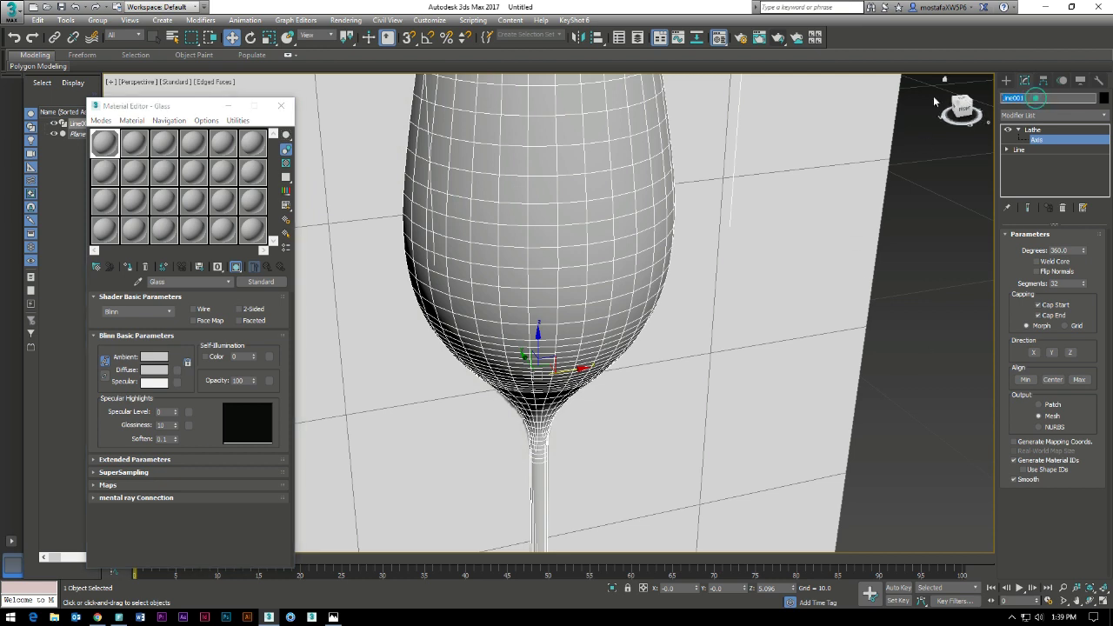
type("Wine Glasse")
type("sse")
key("Return")
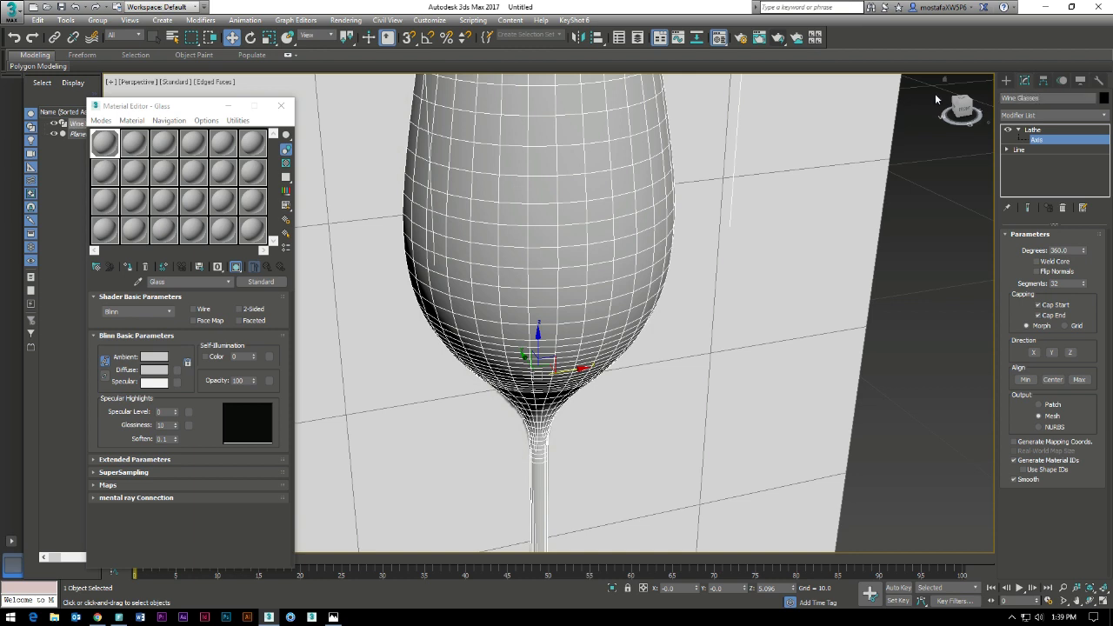
mouse_move(603, 266)
middle_mouse_down("alt")
mouse_move(605, 339)
mouse_move(620, 340)
mouse_move(600, 313)
mouse_move(582, 344)
middle_mouse_up("alt")
key("super")
key("super")
scroll(582, 344, "up", 5)
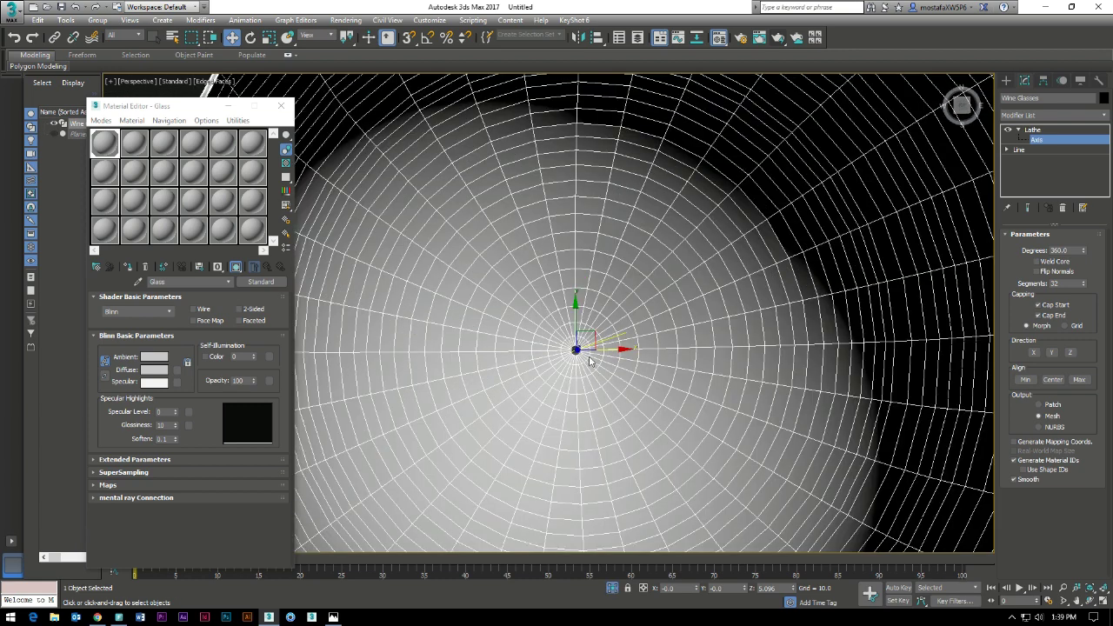
scroll(583, 367, "down", 5)
Add an Edit Poly modifier above Lathe on the wine glass
mouse_move(582, 367)
middle_mouse_down("alt")
mouse_move(594, 328)
mouse_move(619, 396)
middle_mouse_up("alt")
scroll(612, 312, "up", 2)
scroll(635, 379, "up", 2)
scroll(658, 419, "up", 2)
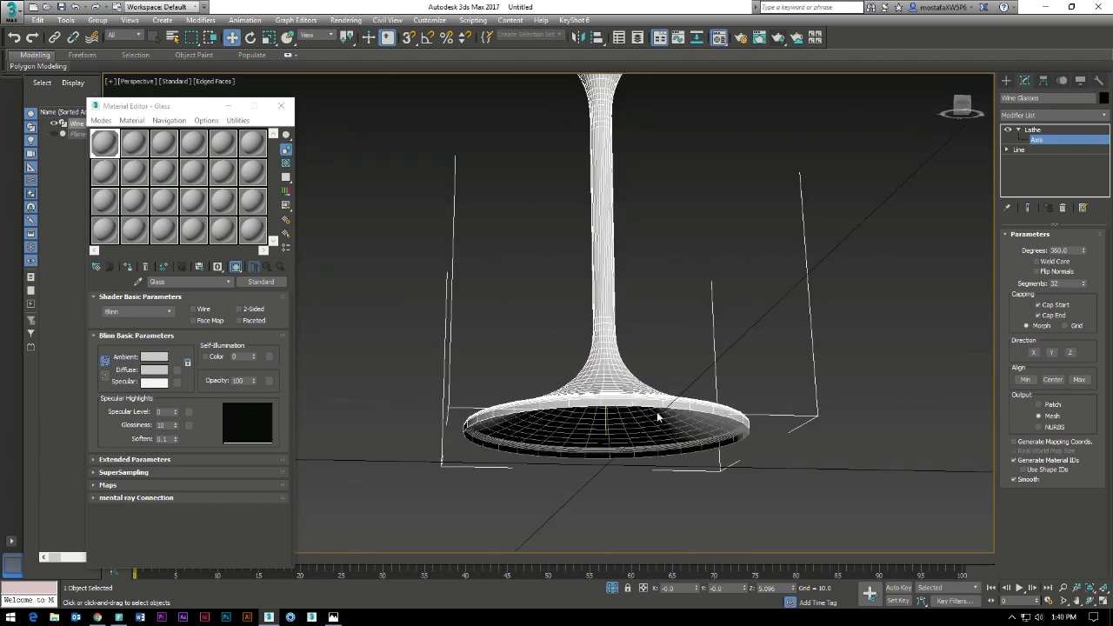
left_click(1049, 114)
scroll(1028, 174, "down", 3)
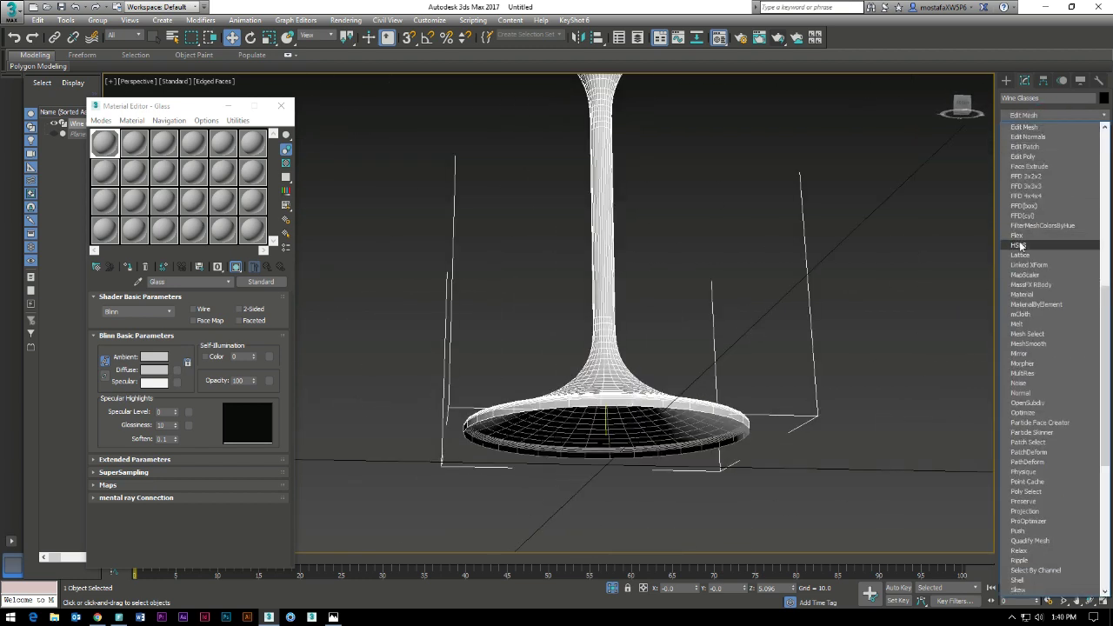
left_click(1025, 156)
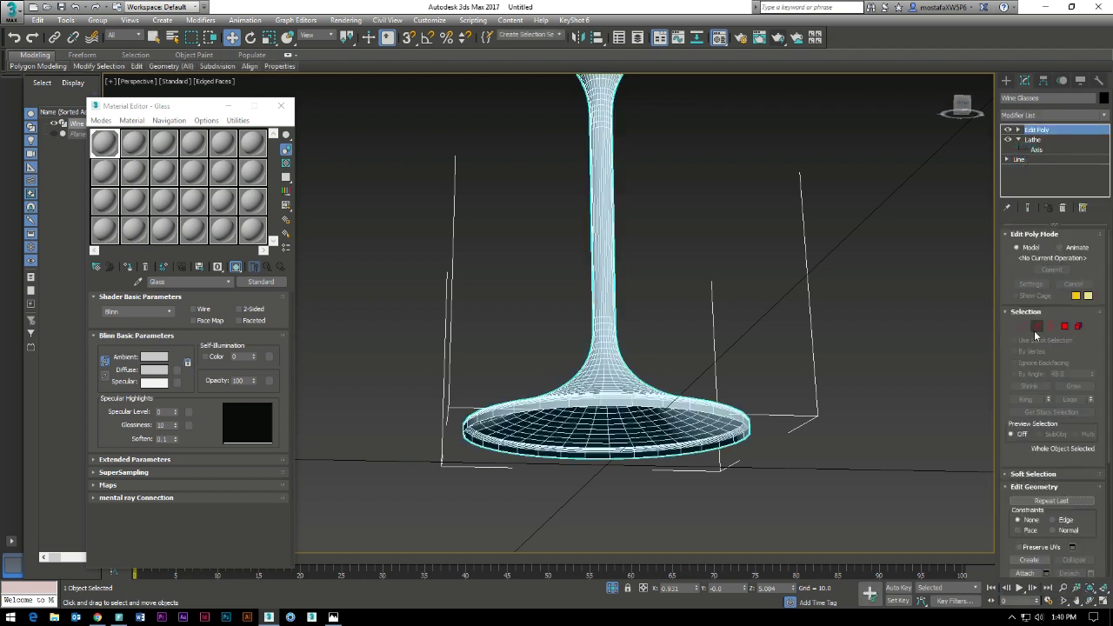
Select the open border under the glass base and cap it
left_click(1035, 328)
left_click(1050, 326)
left_click_drag(862, 356, 619, 484)
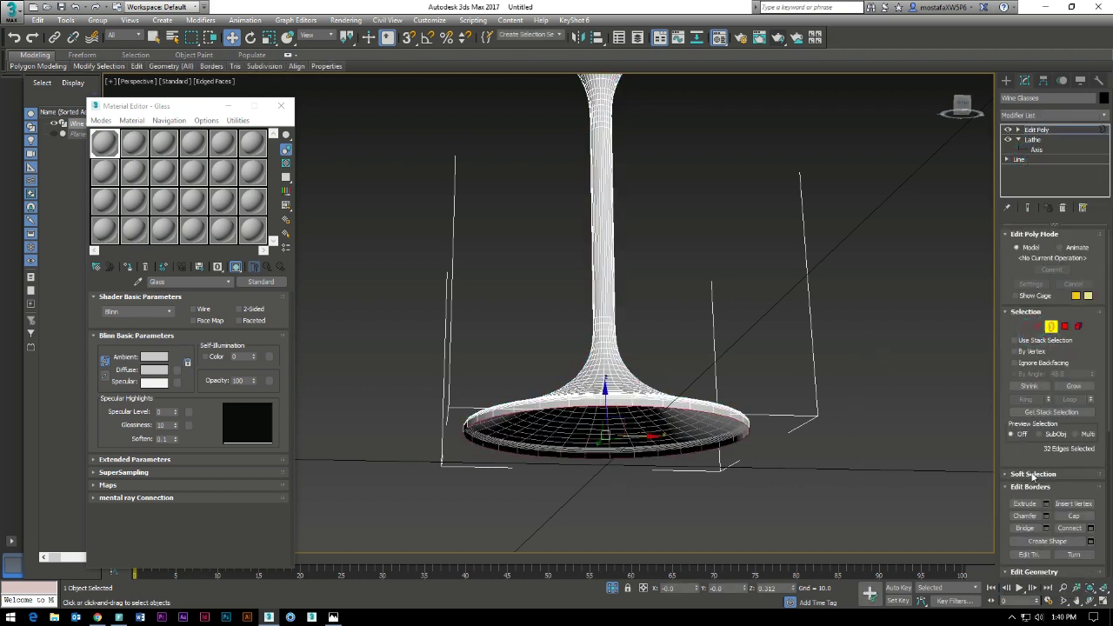
left_click(1070, 516)
Chamfer the base rim edges with a thin amount
scroll(682, 299, "down", 4)
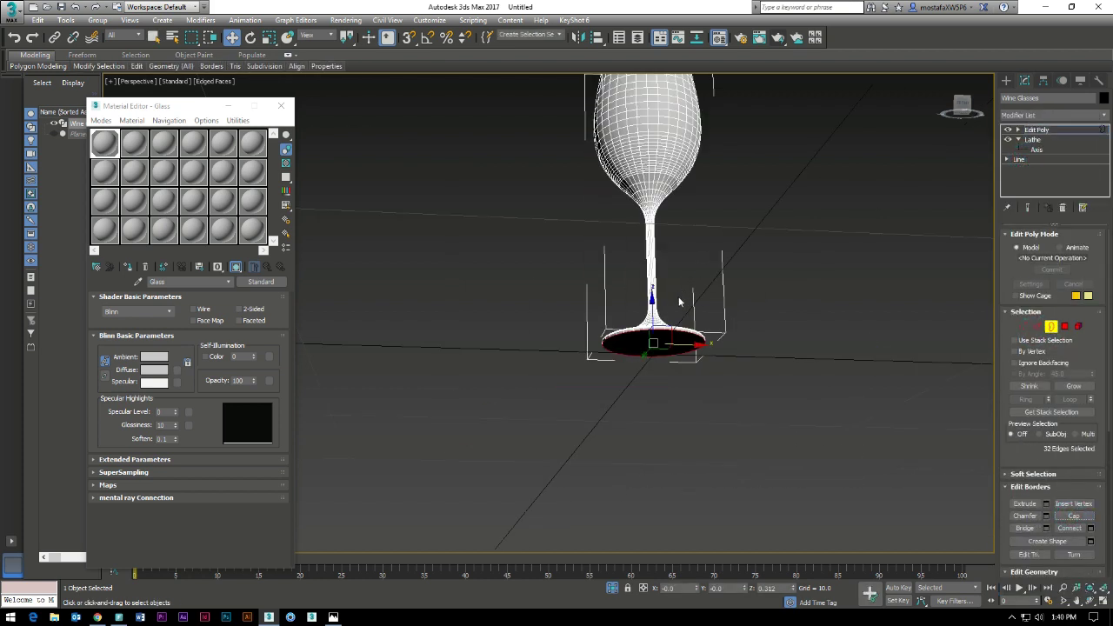
scroll(680, 302, "up", 3)
scroll(689, 337, "up", 2)
left_click(1036, 326)
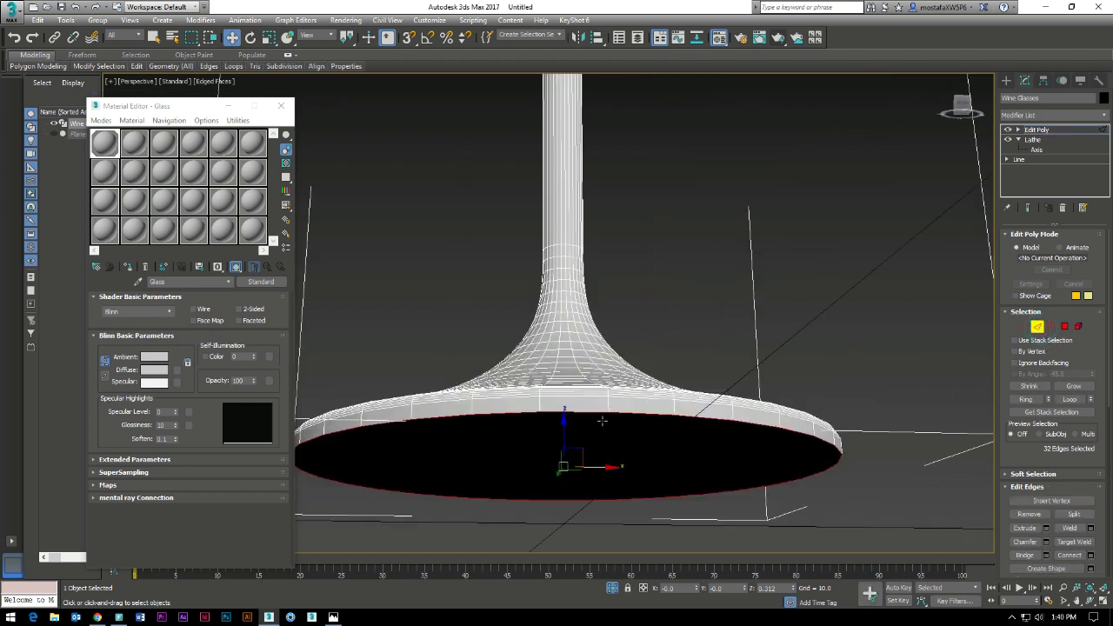
middle_click_drag(601, 421, 660, 390)
left_click(1046, 542)
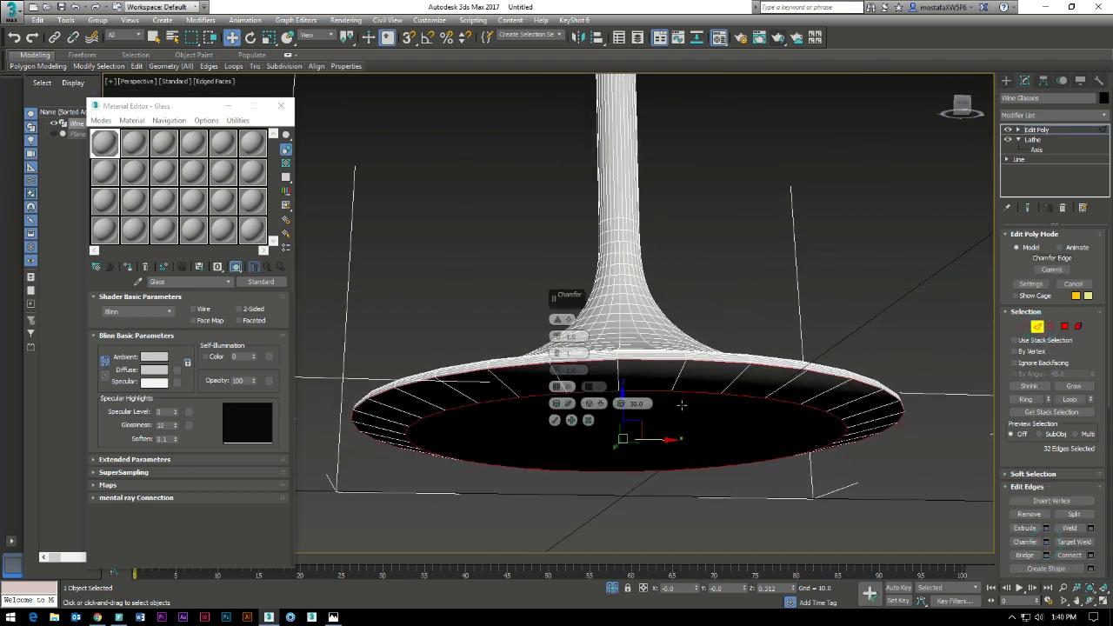
left_click_drag(556, 336, 560, 356)
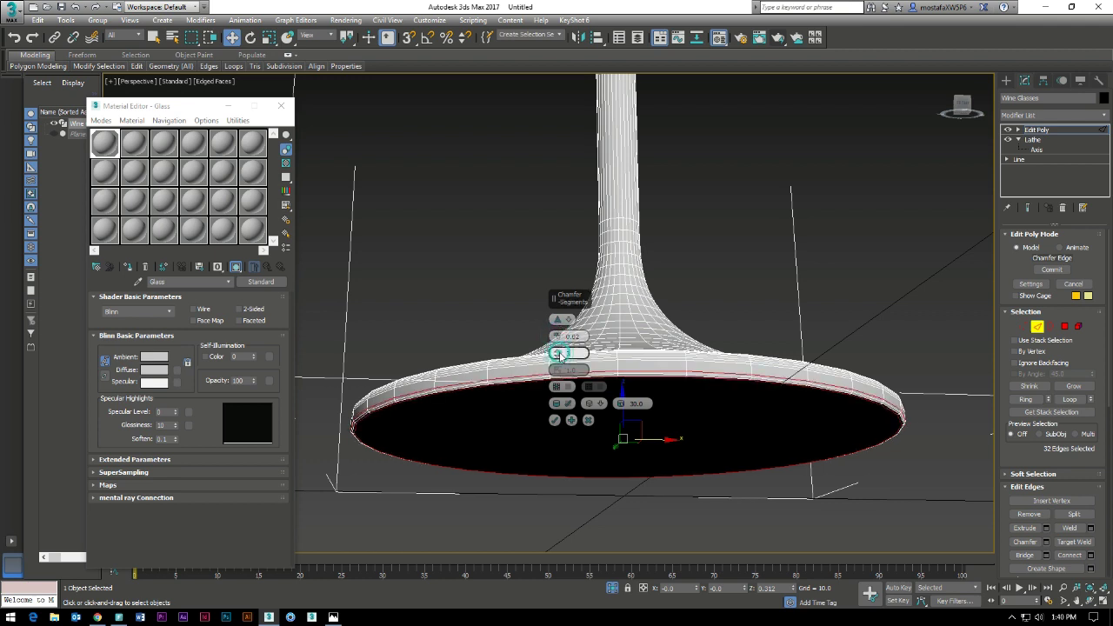
left_click(554, 420)
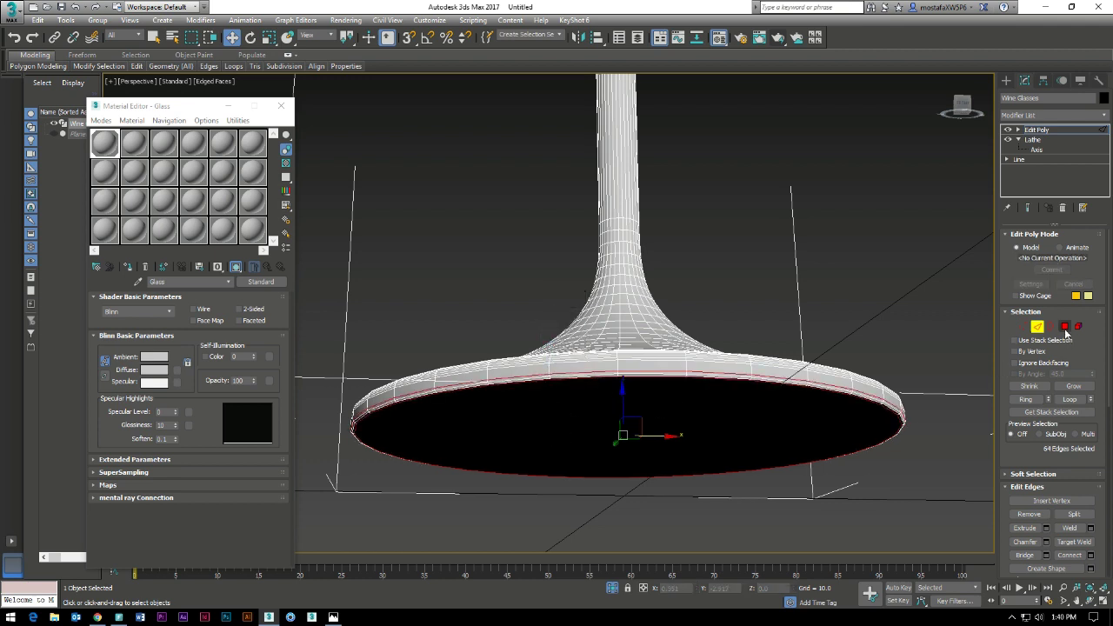
Select the bottom face of the base in Polygon mode
left_click(1064, 327)
left_click(713, 436)
middle_click_drag(713, 437, 710, 385, "alt")
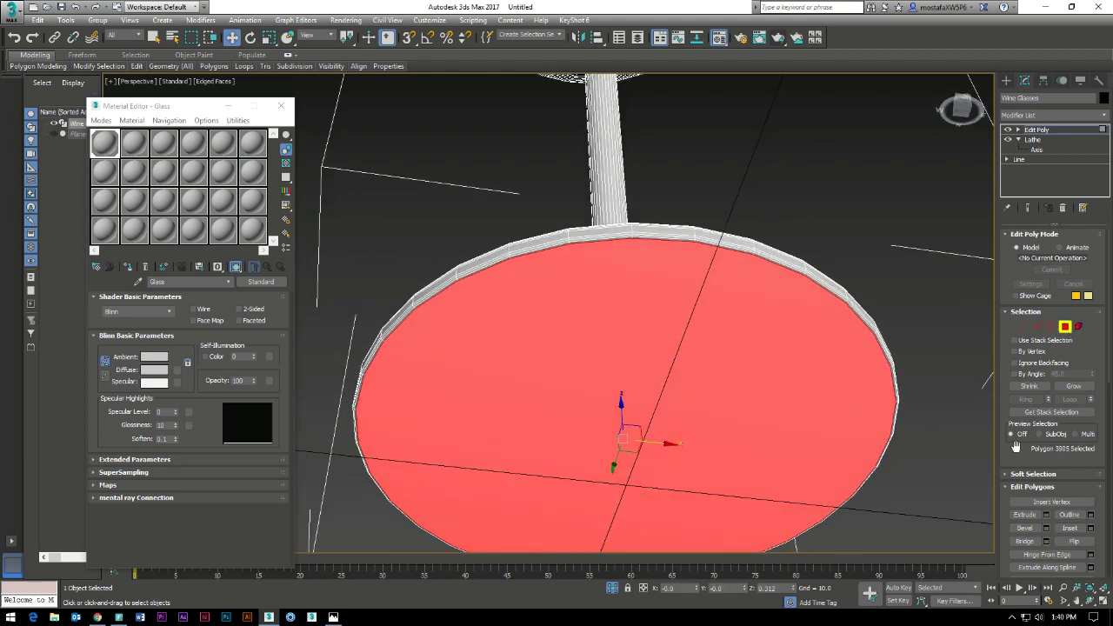
Try an inset on the bottom face, cancel it, and delete the face instead
left_click(1091, 528)
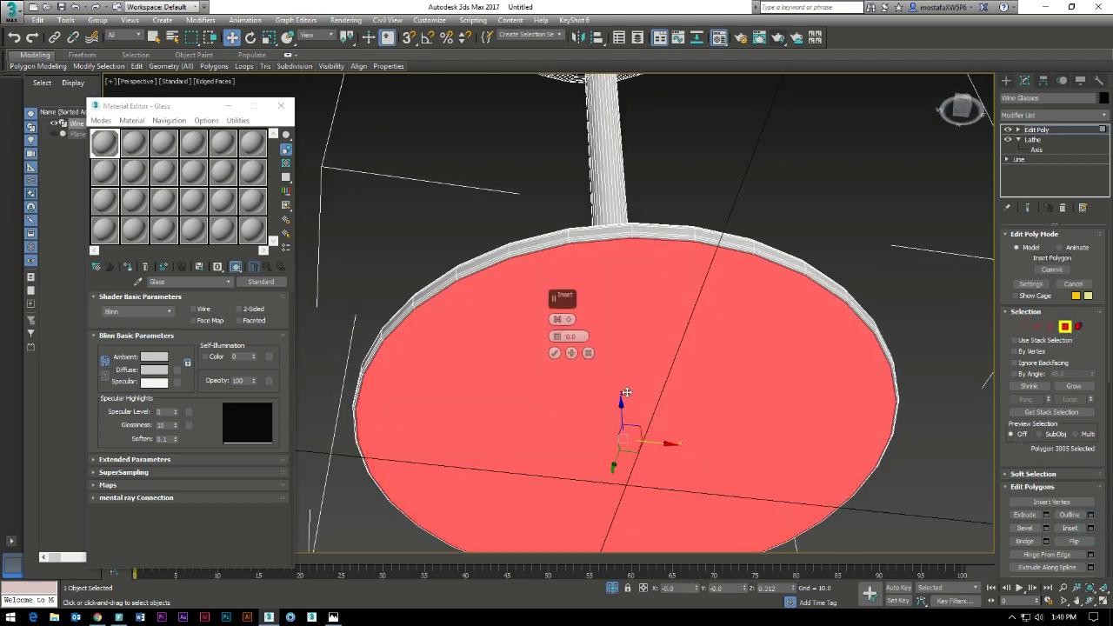
left_click_drag(560, 337, 558, 335)
right_click(557, 335)
left_click(555, 352)
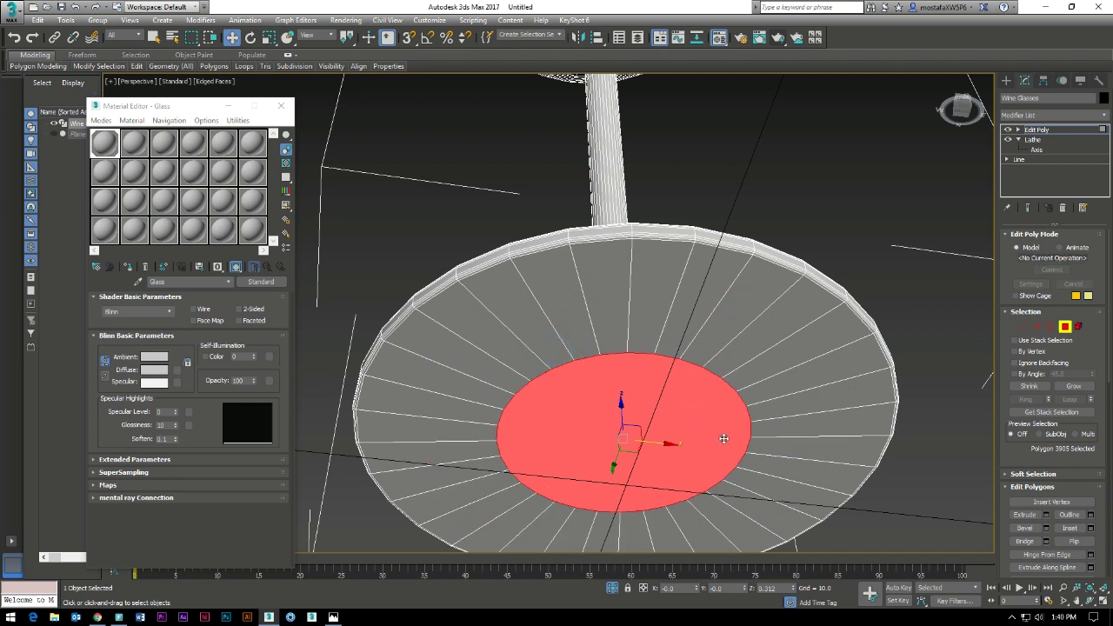
key("Delete")
mouse_move(722, 437)
middle_mouse_down()
mouse_move(653, 348)
mouse_move(647, 233)
mouse_move(634, 487)
middle_mouse_up()
Select the border around the base hole and frame it in the Top view
left_click(1050, 326)
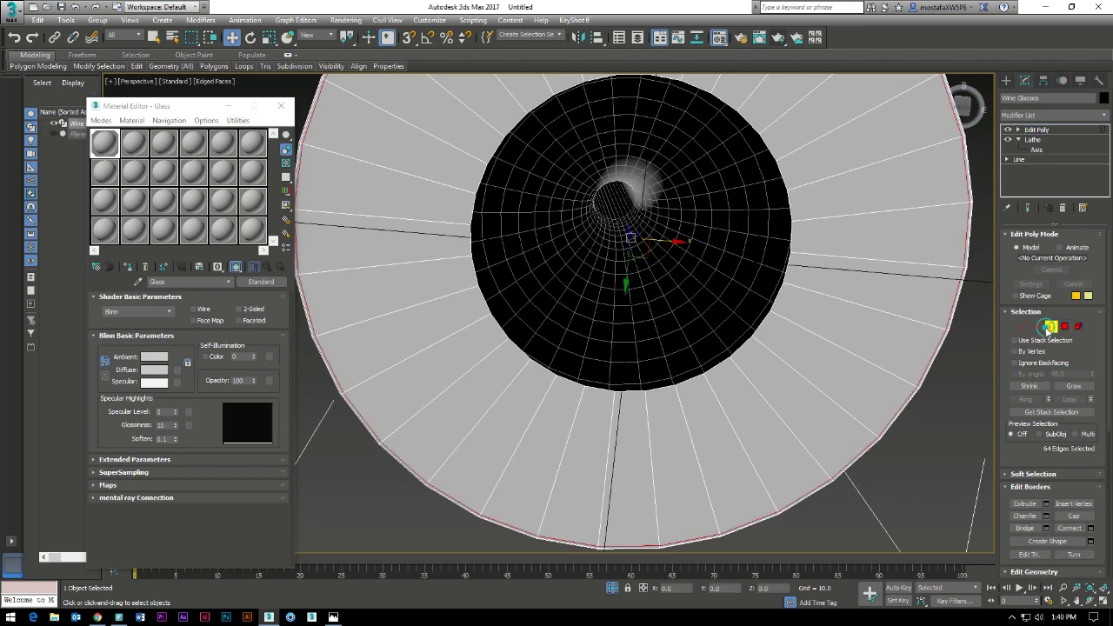
left_click(790, 222)
key("alt+w")
right_click(496, 221)
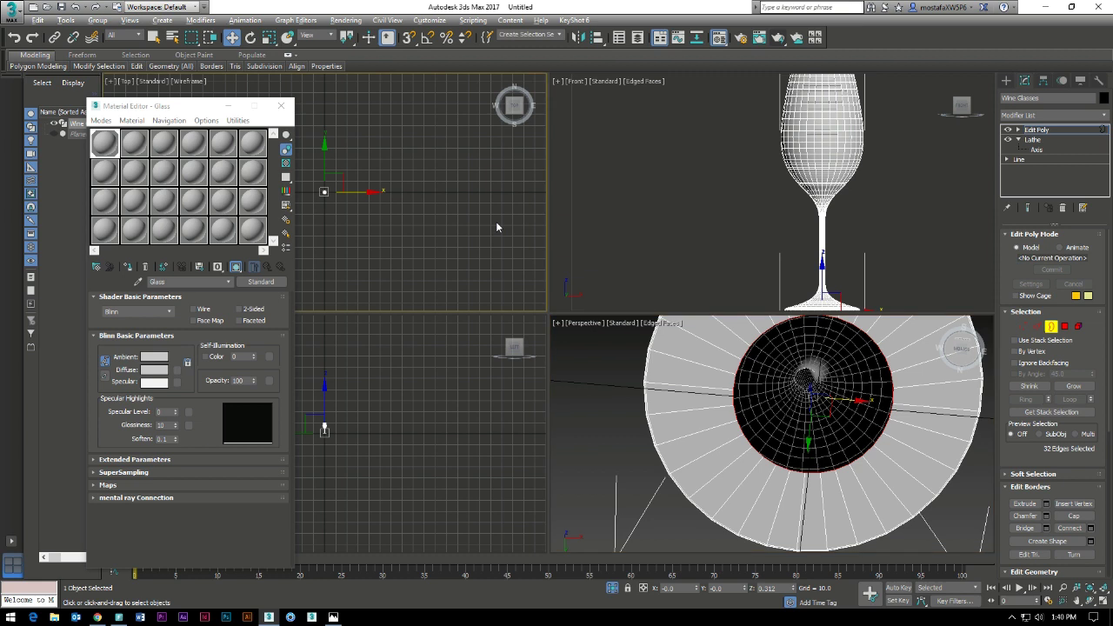
key("alt+w")
key("z")
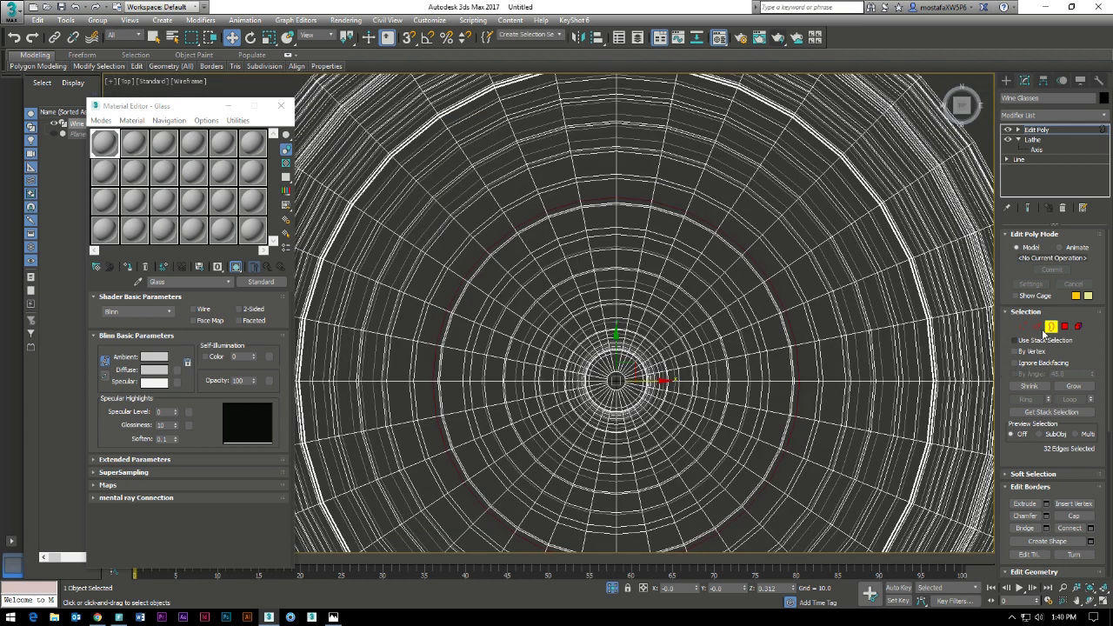
Deselect two edges of the ring, then cap the hole with a face
left_click(1037, 327)
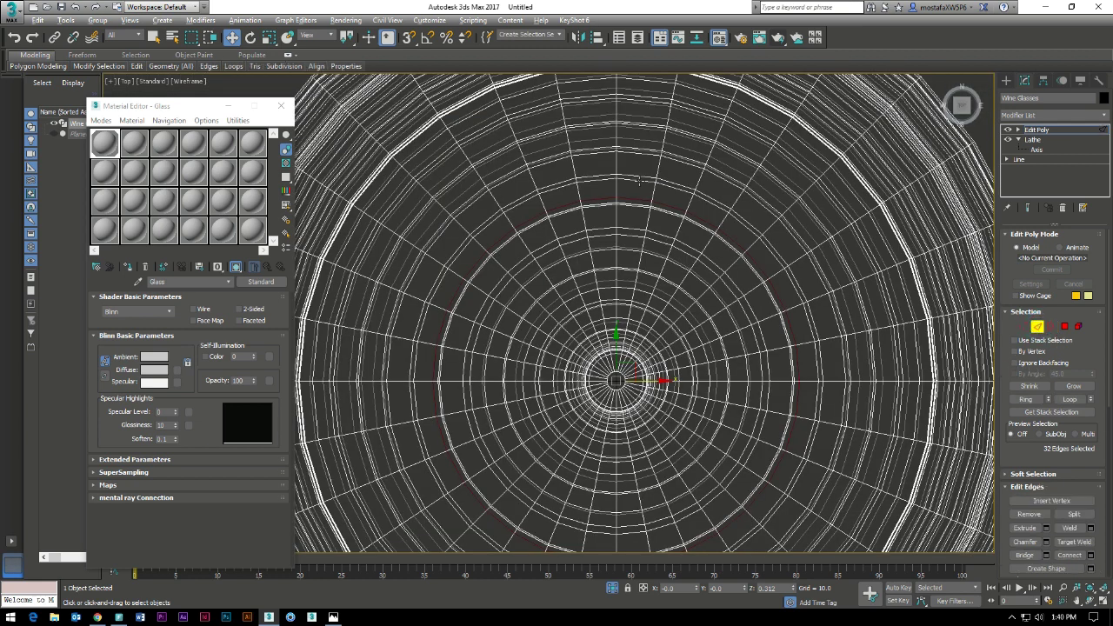
left_click(631, 187, "alt")
middle_click_drag(620, 473, 644, 264)
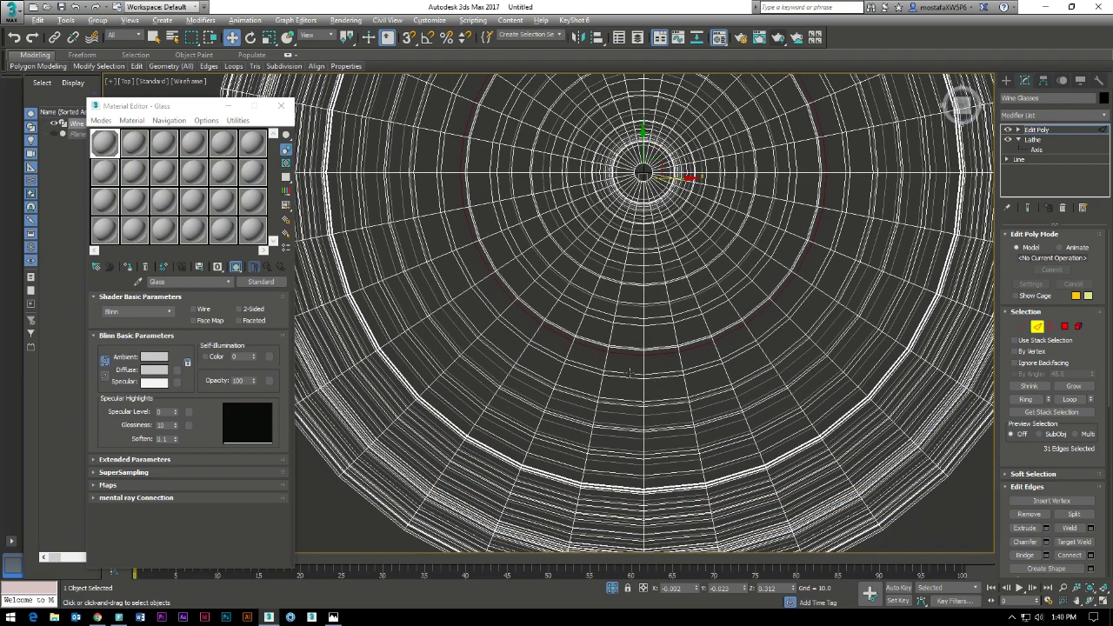
left_click(632, 377, "alt")
key("alt+w")
key("alt+w")
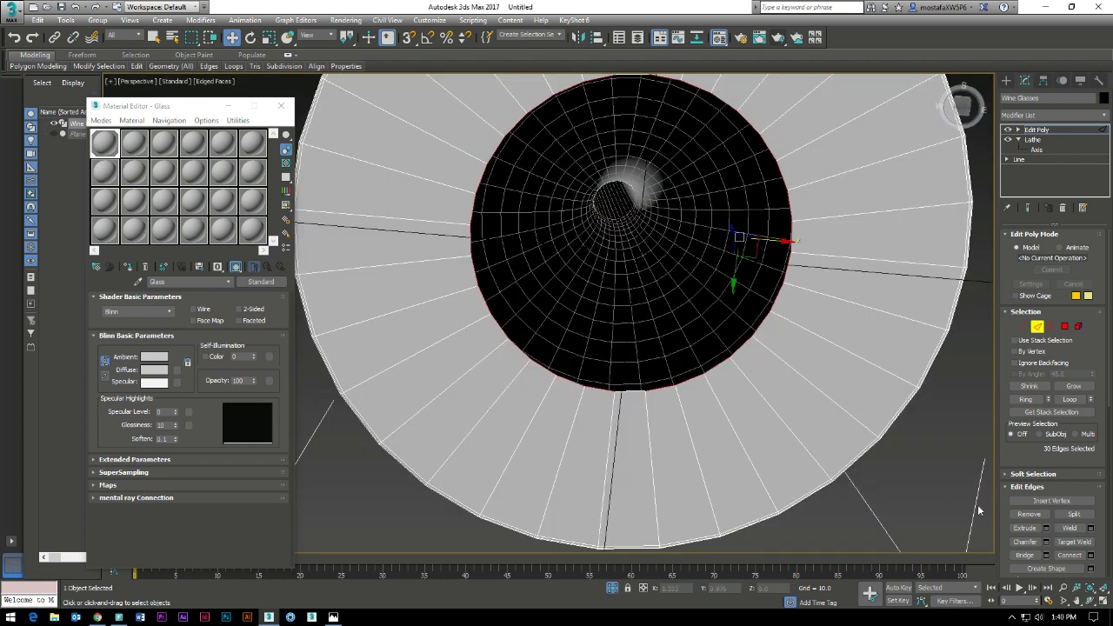
left_click(1026, 555)
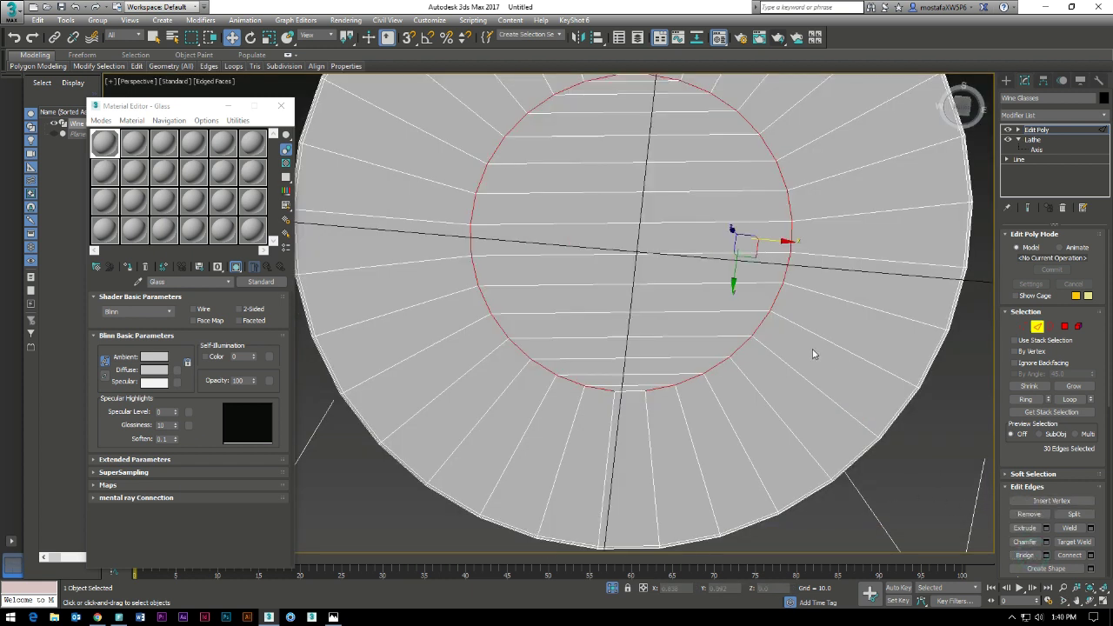
middle_click_drag(813, 354, 719, 335)
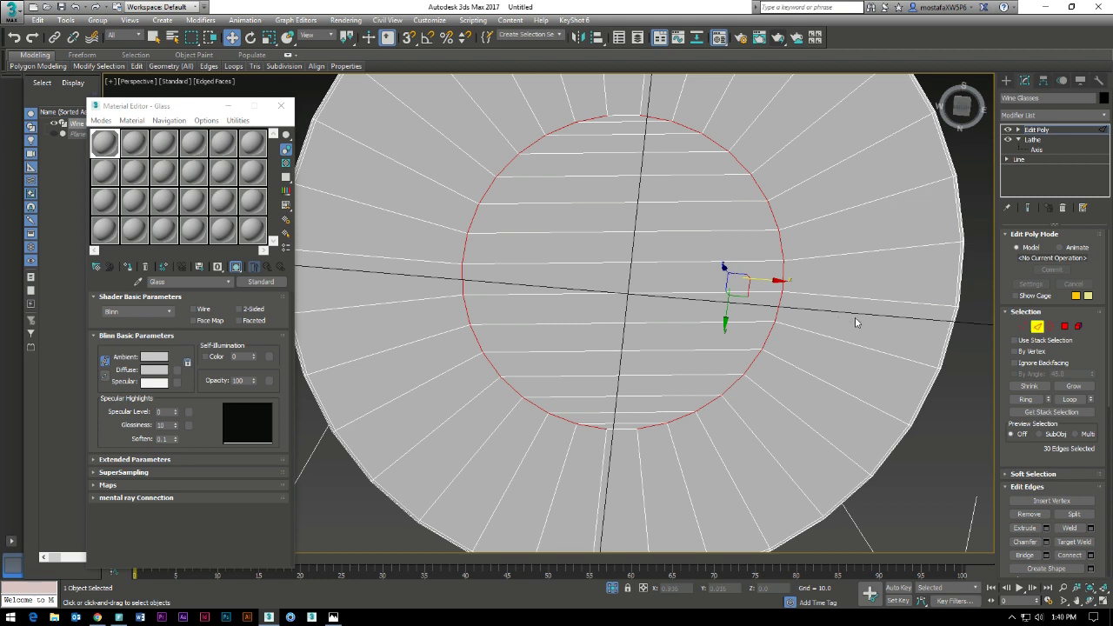
left_click(1022, 326)
Use Cut to draw seven vertical cuts across the disc's centre and right side
scroll(1022, 465, "down", 3)
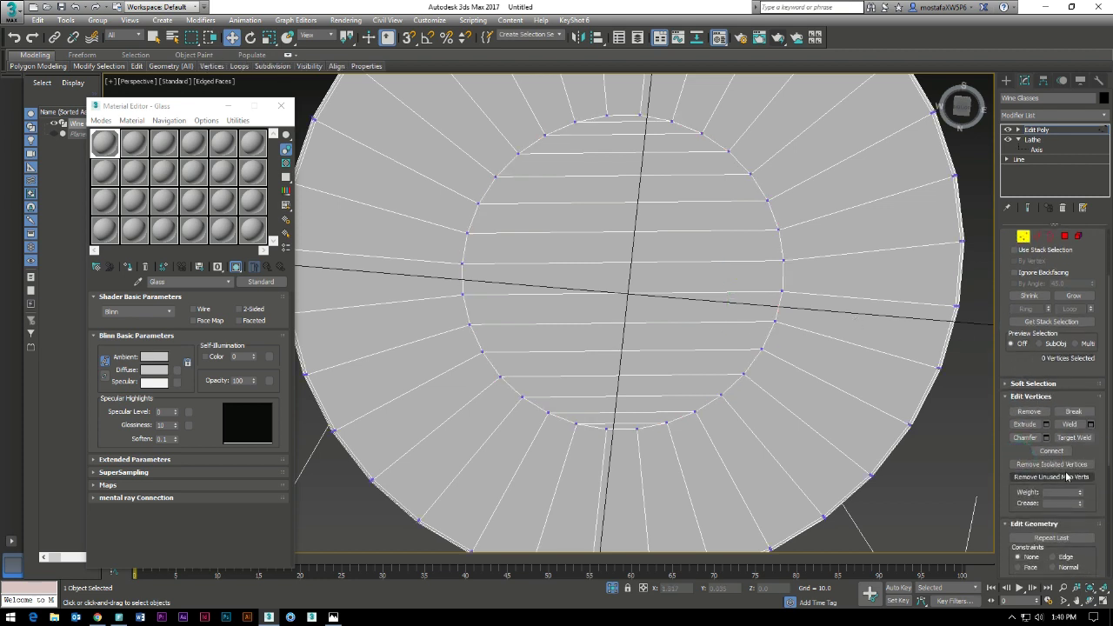
scroll(1066, 476, "down", 1)
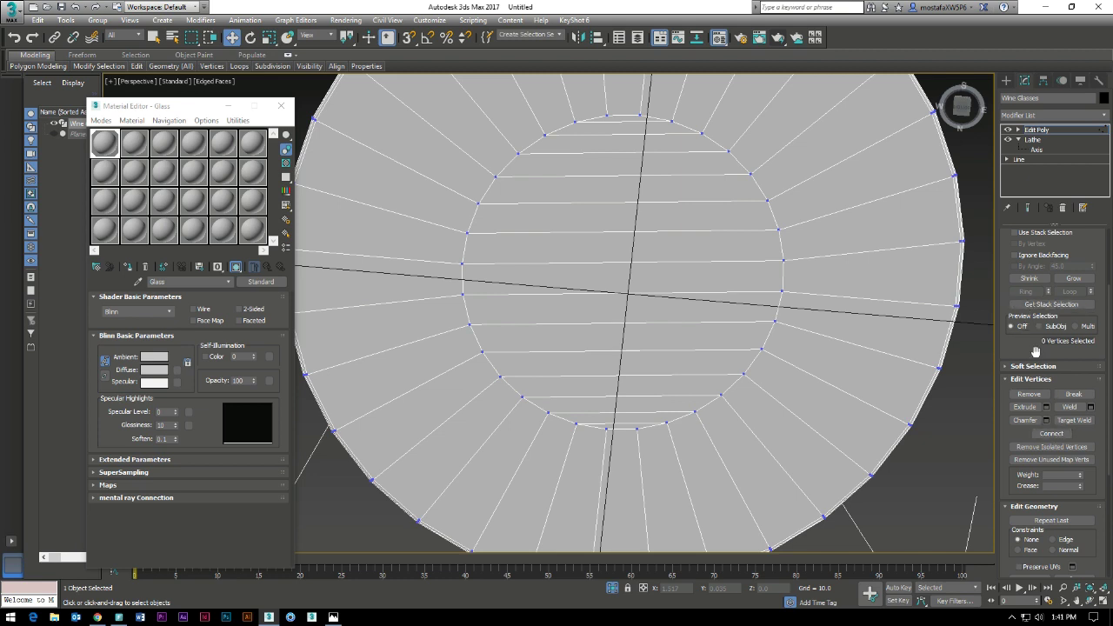
scroll(1029, 349, "down", 5)
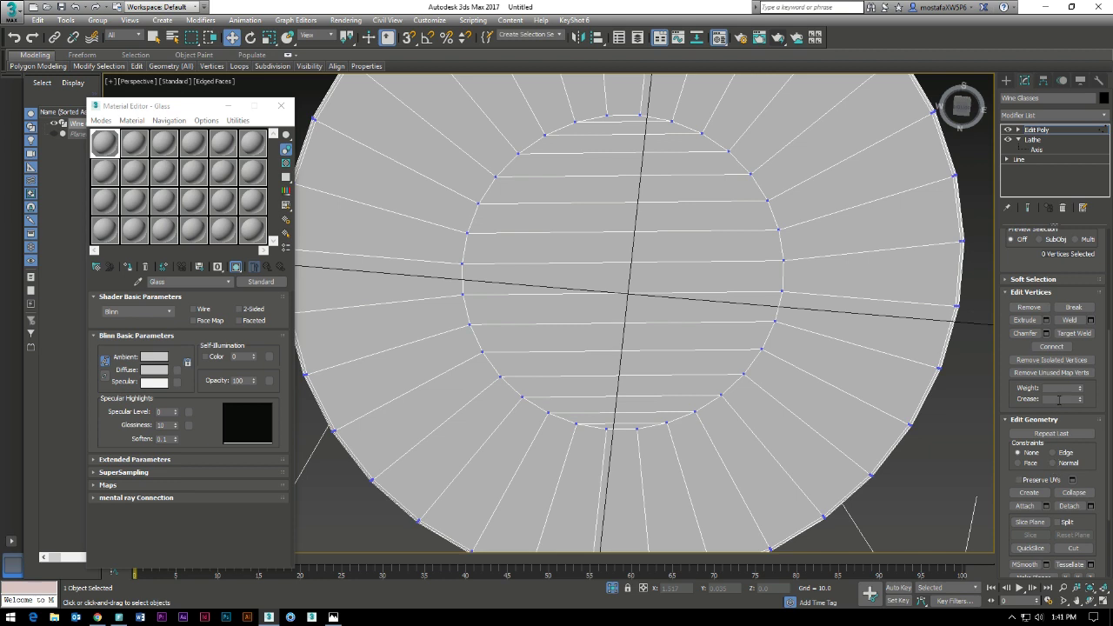
scroll(1021, 346, "down", 5)
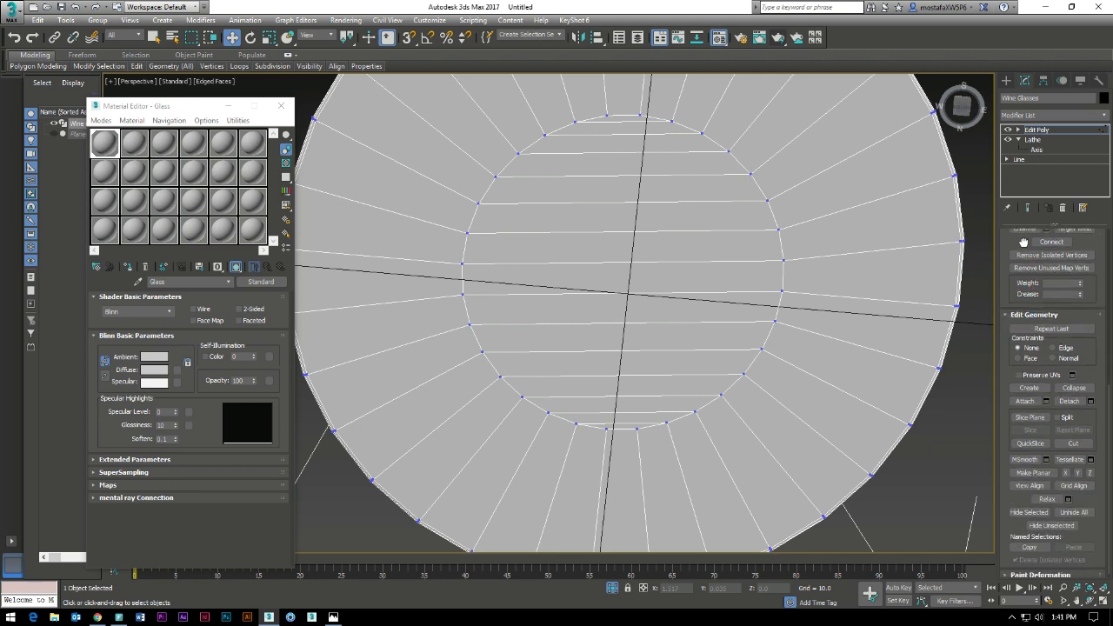
left_click(1073, 440)
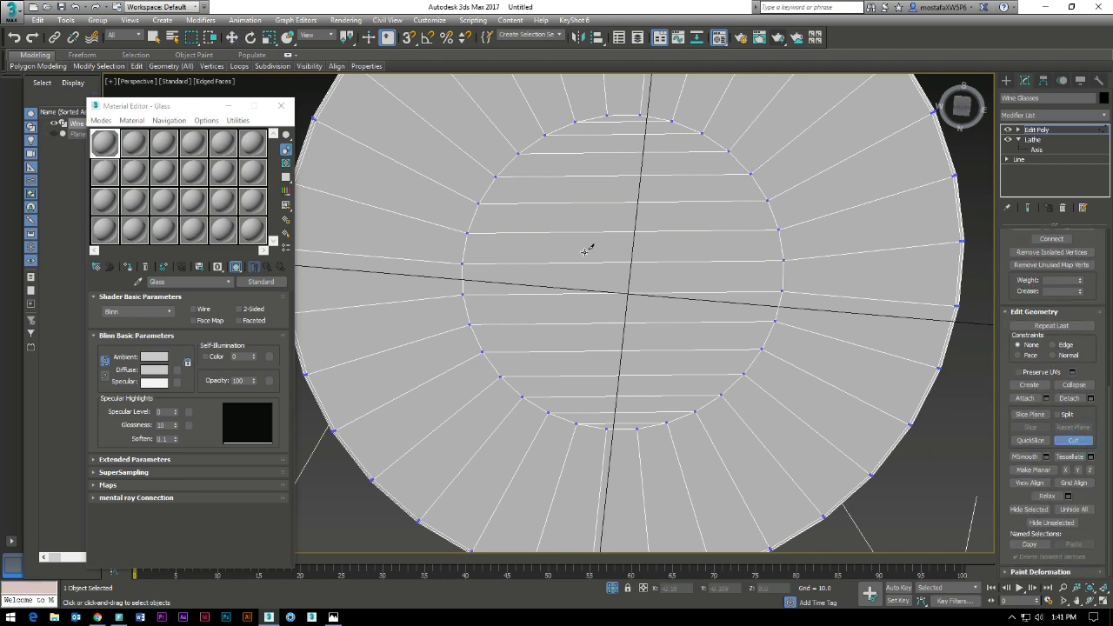
left_click(606, 114)
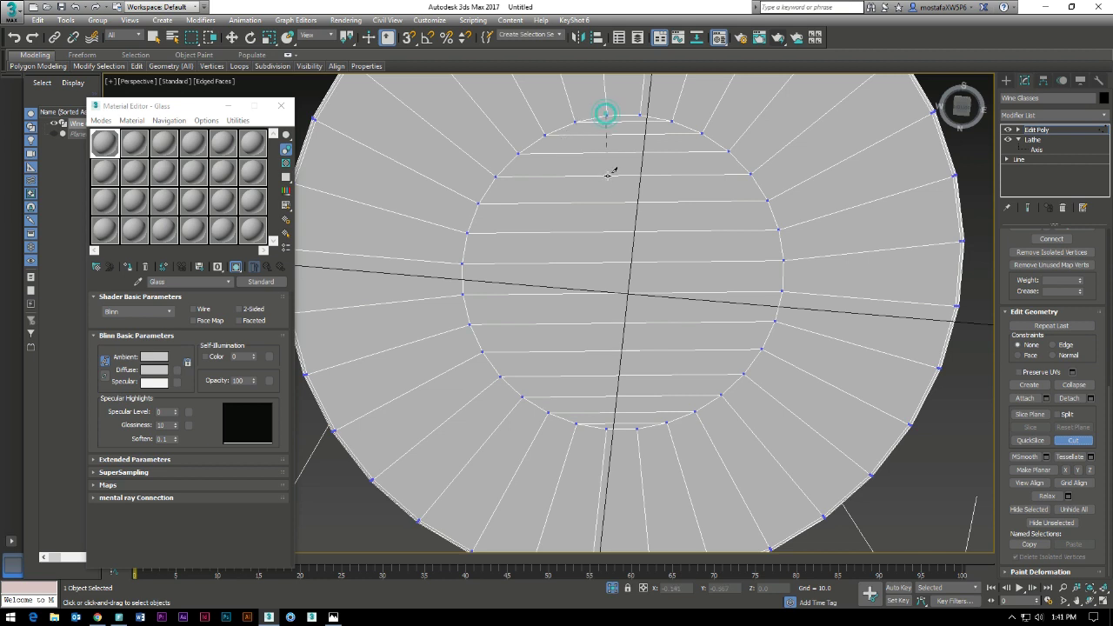
left_click(609, 428)
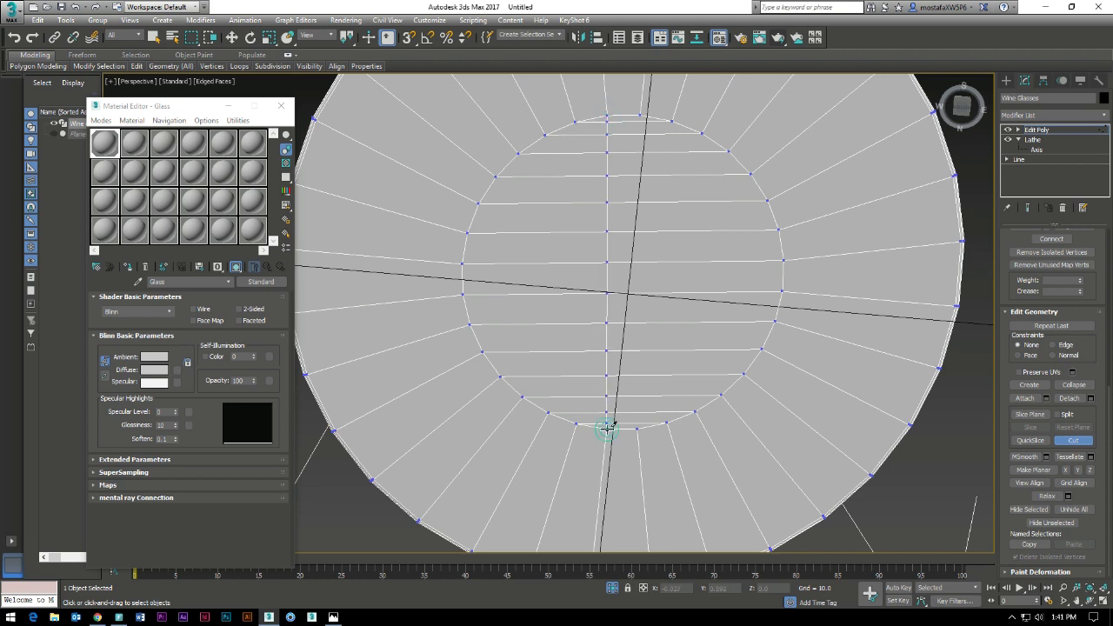
left_click(640, 114)
left_click(638, 426)
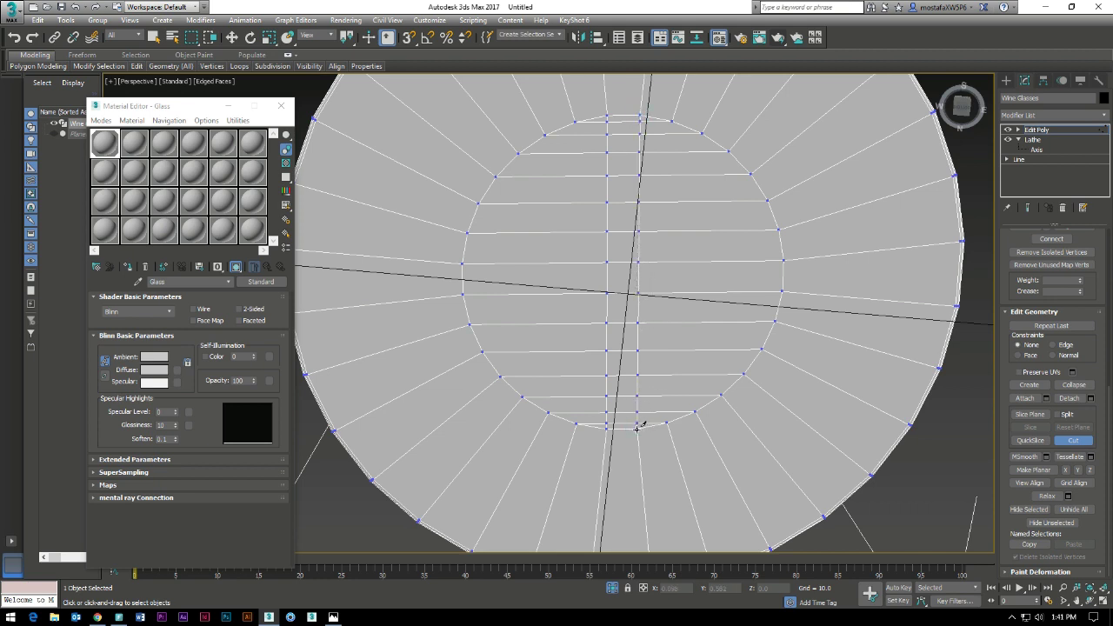
left_click(672, 119)
left_click(668, 420)
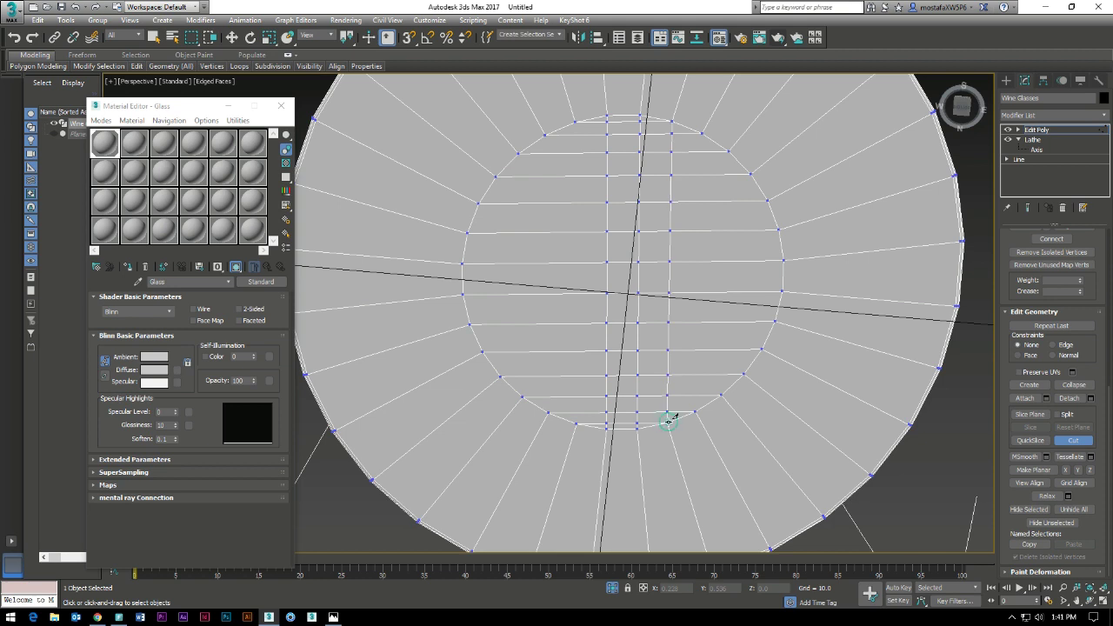
left_click(701, 133)
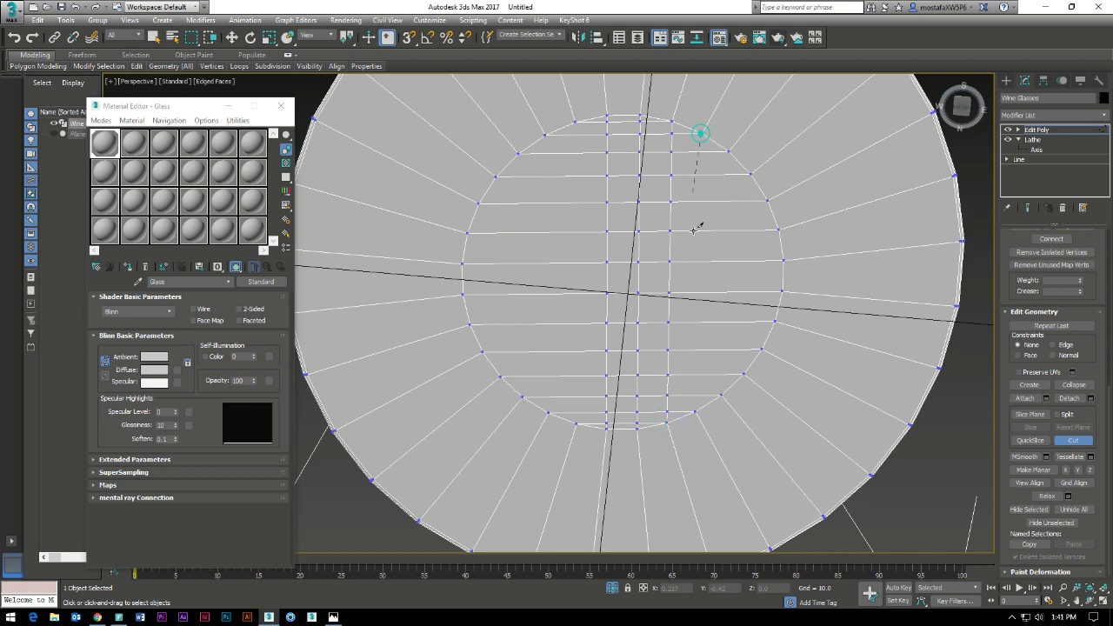
left_click(696, 410)
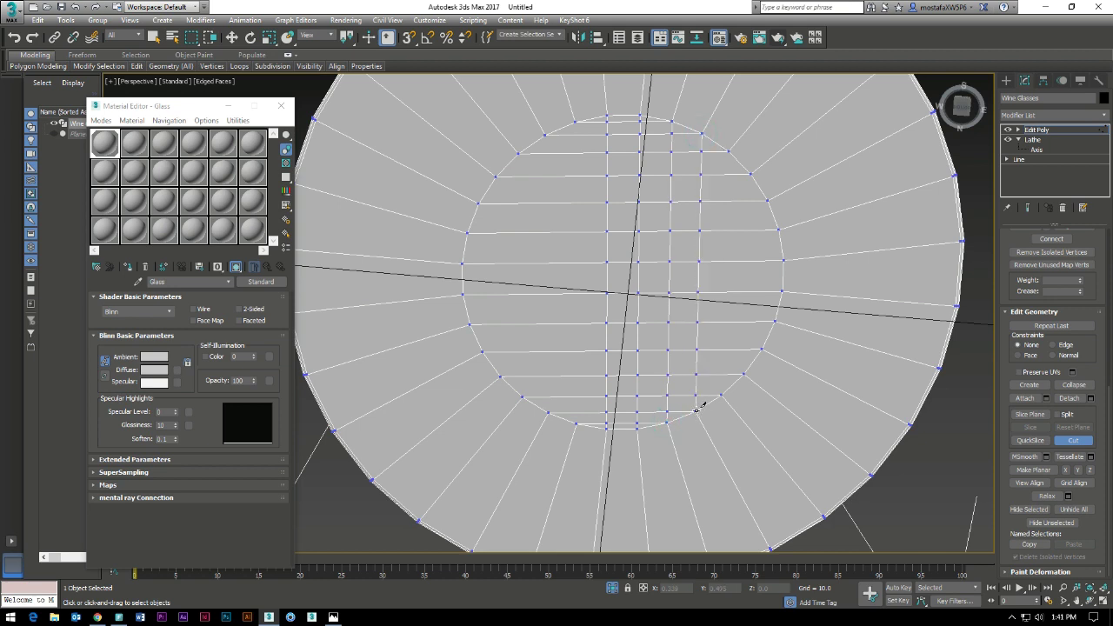
left_click(728, 150)
left_click(721, 396)
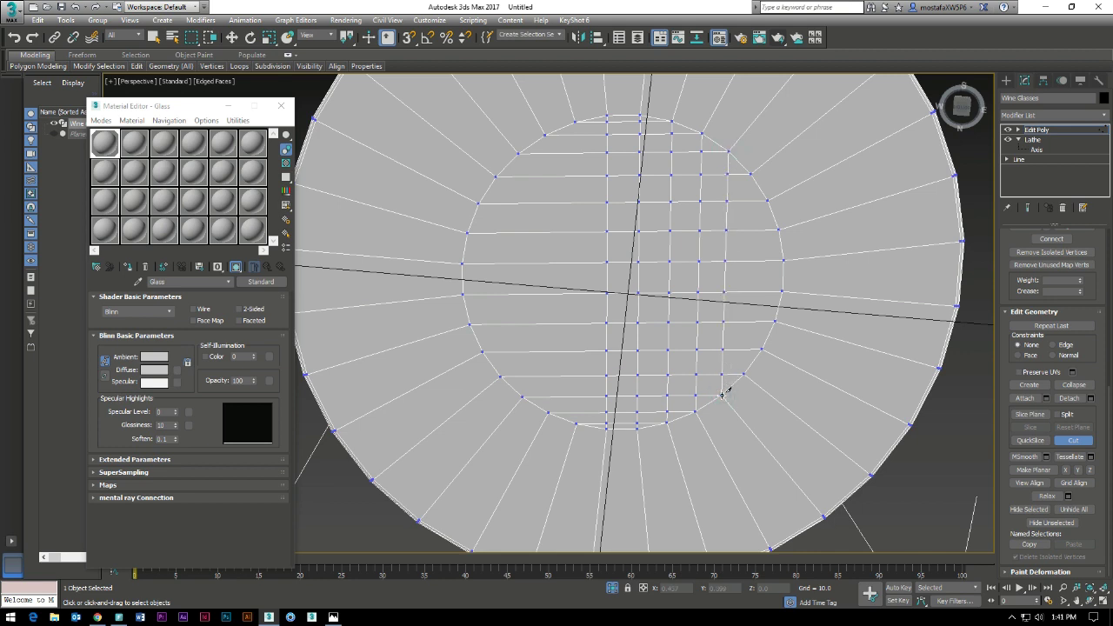
left_click(750, 173)
left_click(746, 373)
left_click(767, 200)
left_click(762, 348)
Add five more vertical cuts across the disc's left side, from top ring to bottom ring
left_click(574, 124)
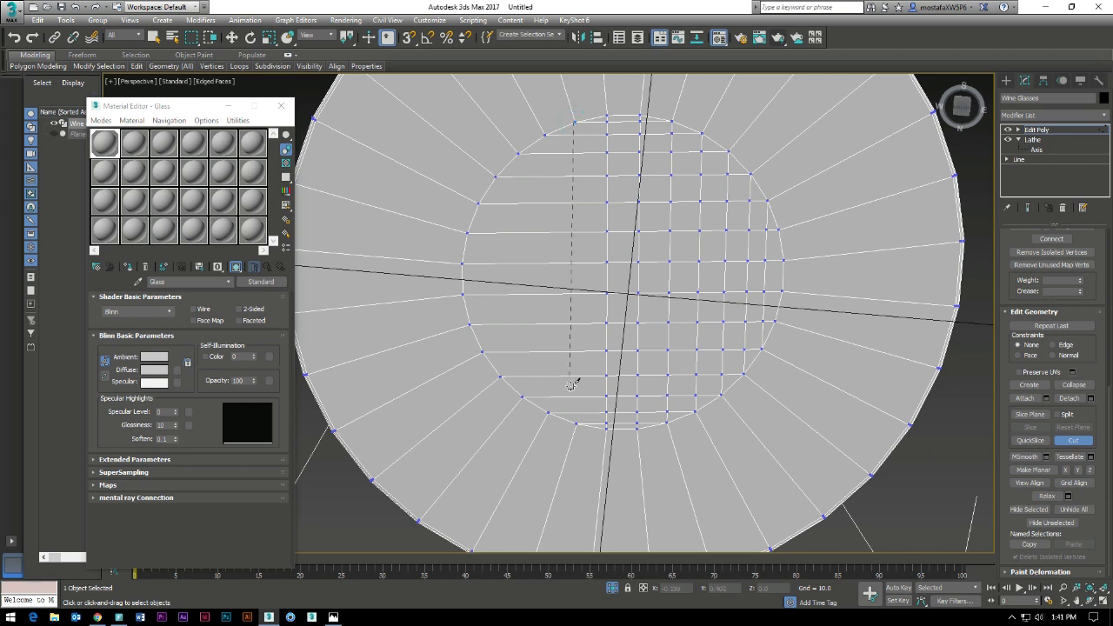
left_click(576, 424)
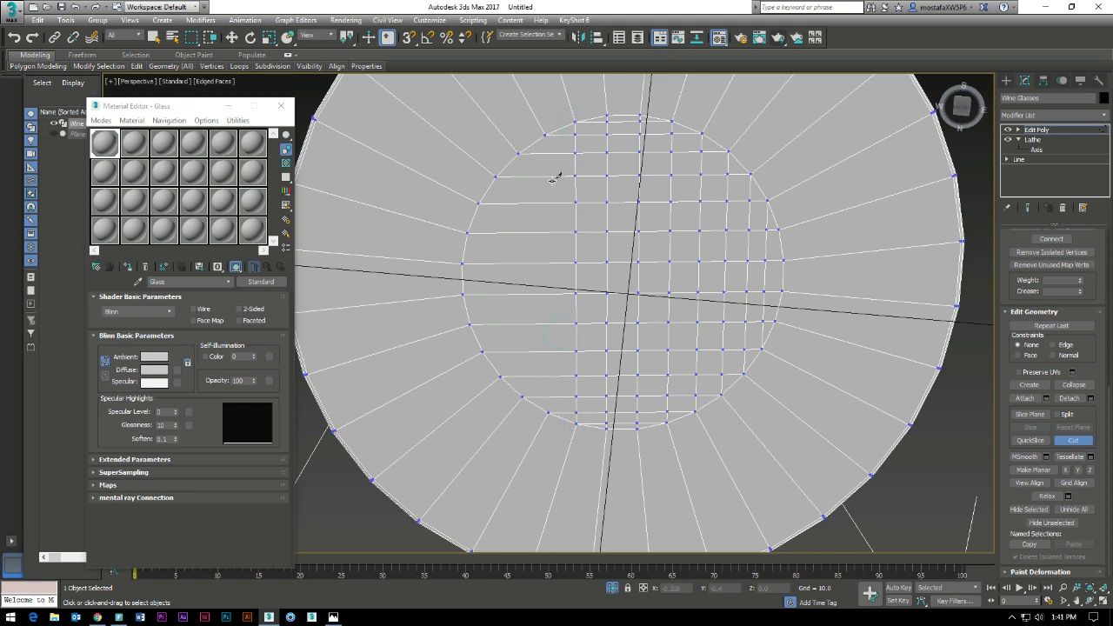
left_click(544, 135)
left_click(549, 413)
left_click(518, 155)
left_click(524, 397)
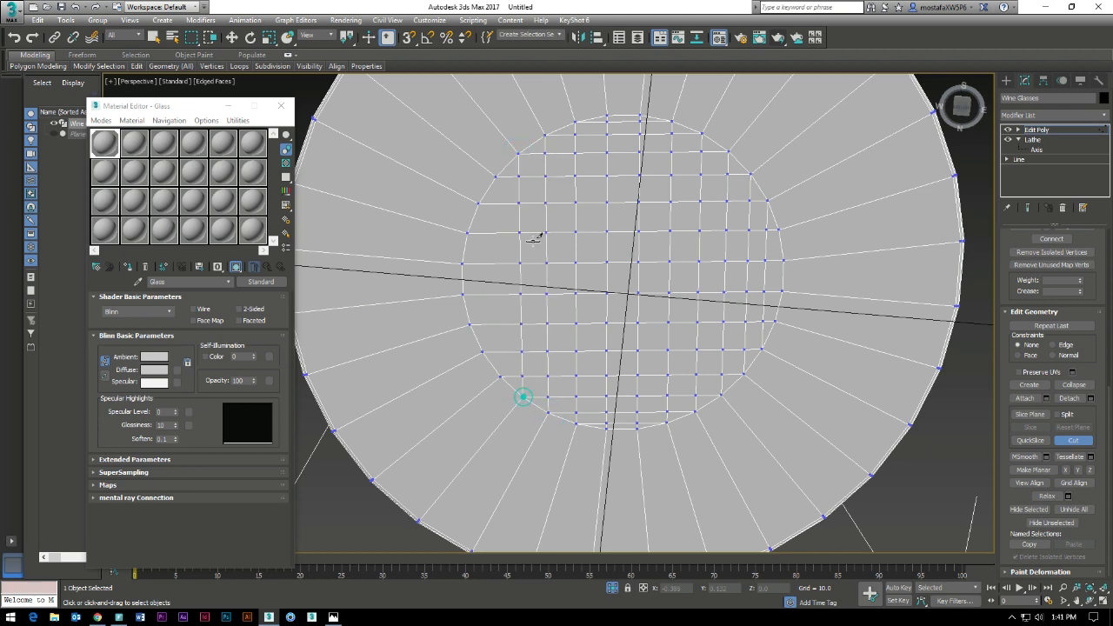
left_click(495, 176)
left_click(500, 374)
right_click(504, 373)
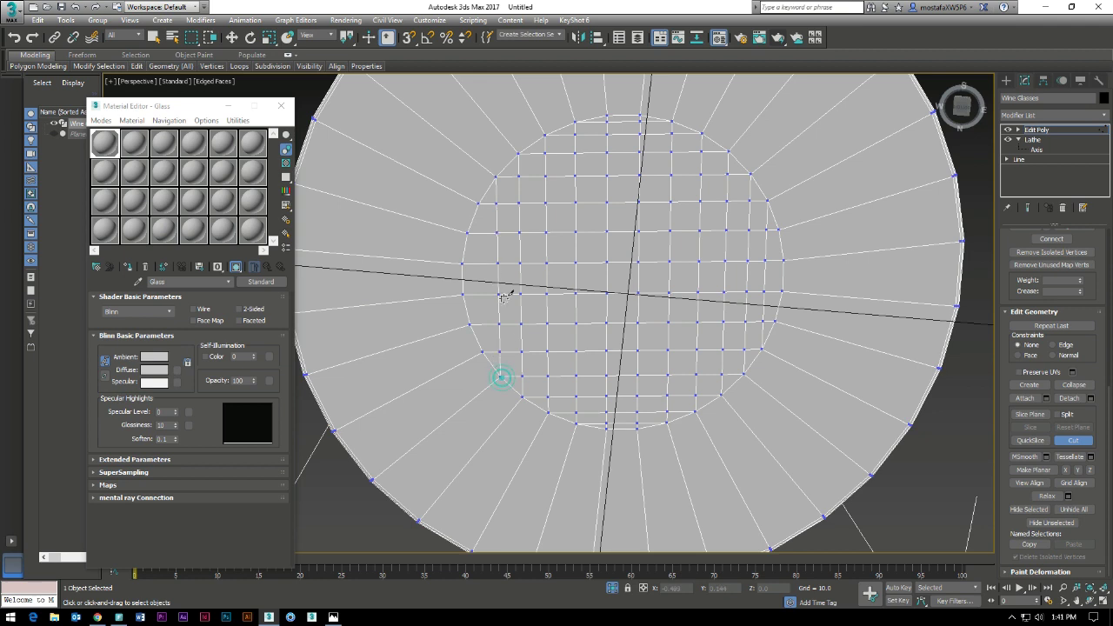
left_click(477, 204)
left_click(485, 353)
mouse_move(496, 319)
middle_mouse_down("alt")
mouse_move(626, 357)
mouse_move(611, 335)
mouse_move(750, 319)
middle_mouse_up("alt")
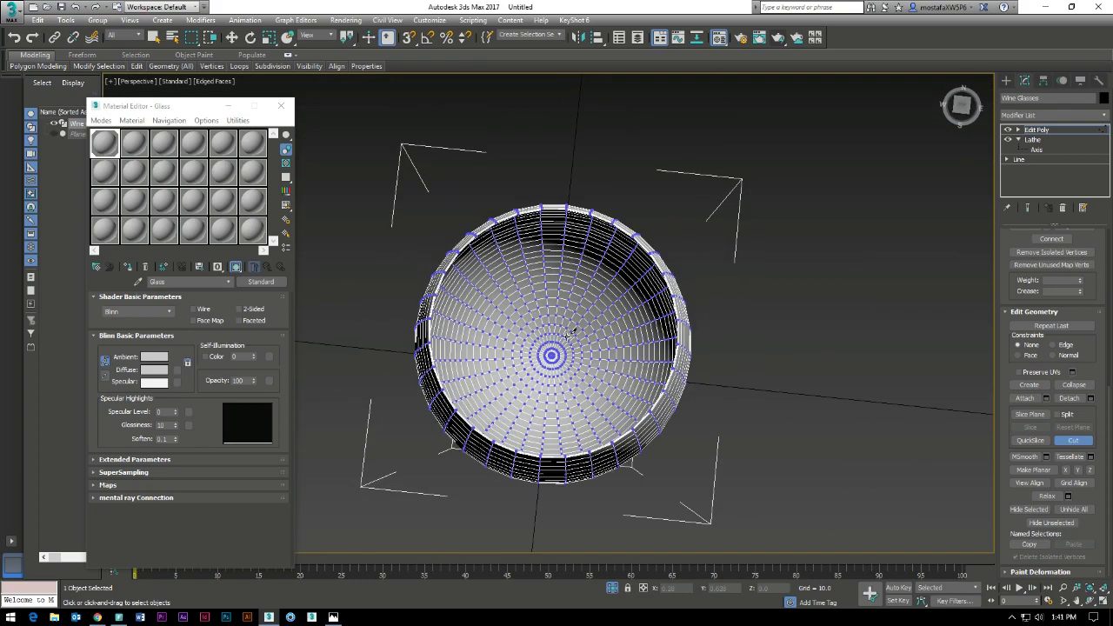
Add a TurboSmooth modifier at 1 iteration to the wine glass
scroll(751, 318, "up", 5)
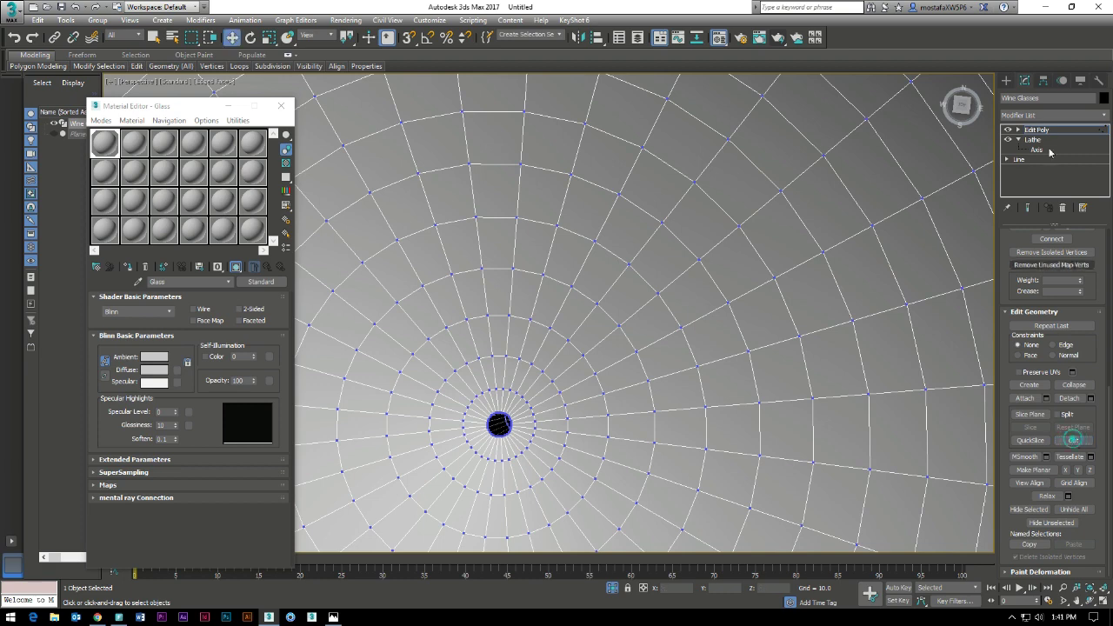
left_click(1037, 129)
left_click(1052, 116)
scroll(1050, 116, "down", 10)
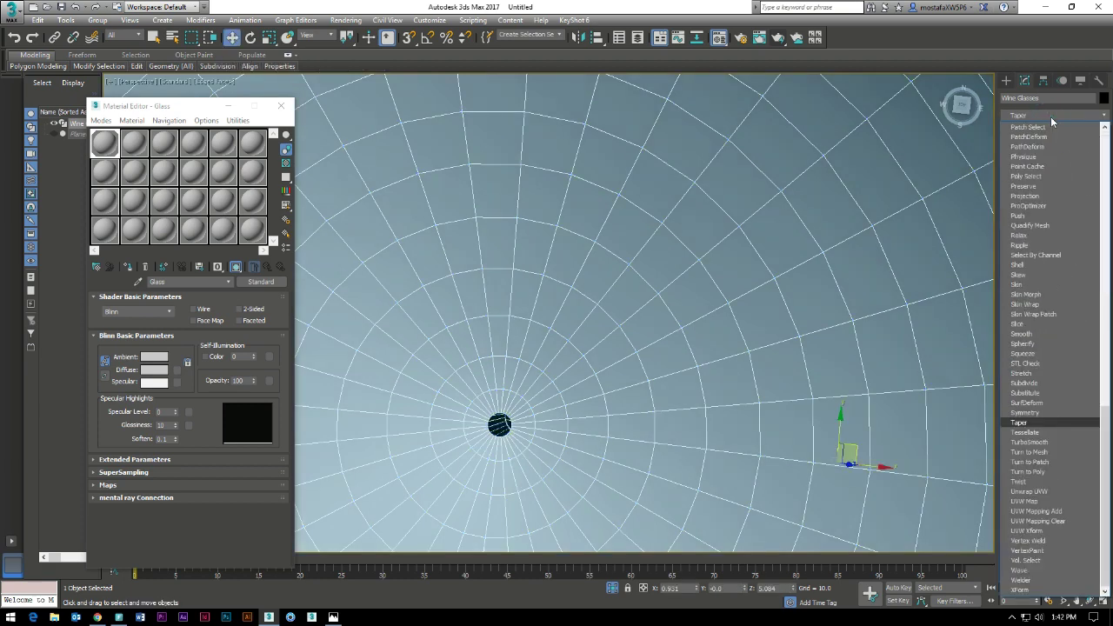
left_click(1051, 440)
scroll(703, 290, "down", 5)
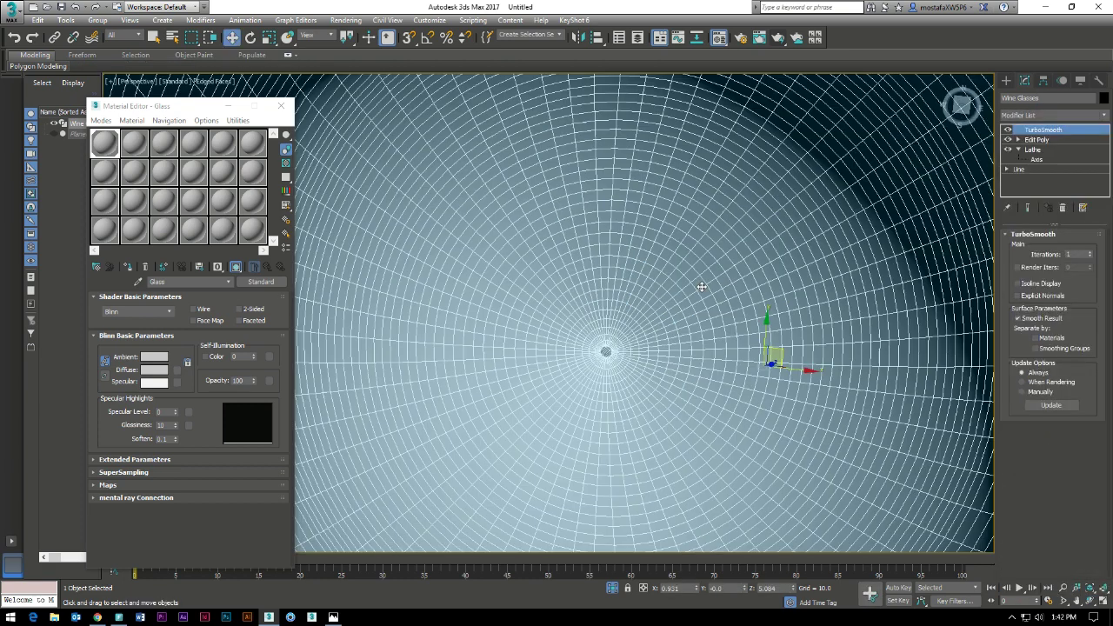
scroll(703, 290, "down", 5)
mouse_move(735, 313)
middle_mouse_down("alt")
mouse_move(770, 153)
mouse_move(671, 205)
middle_mouse_up("alt")
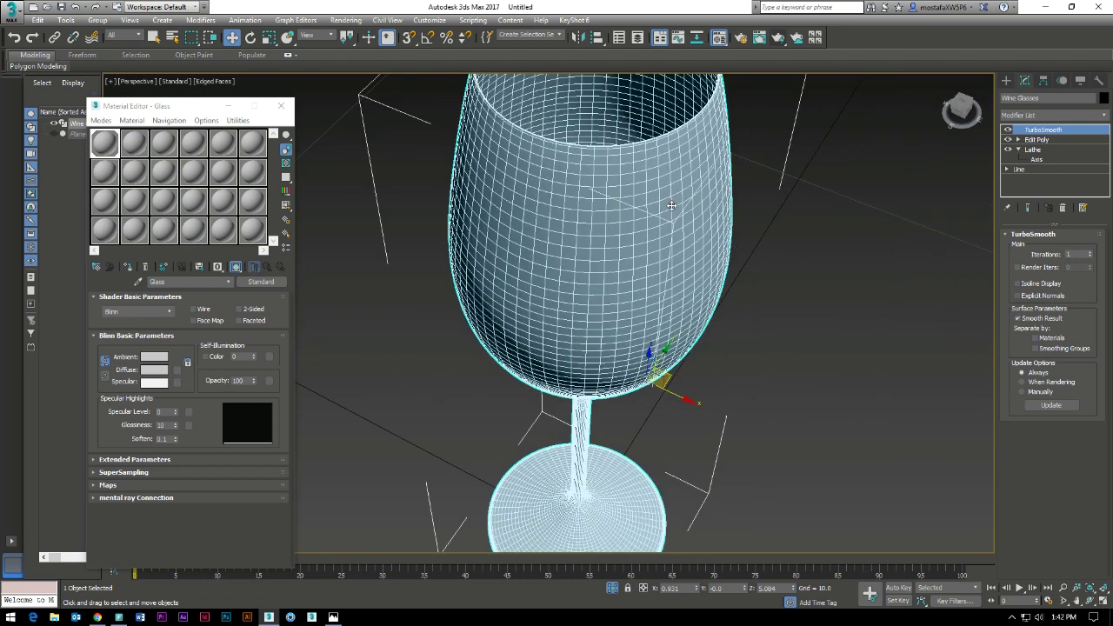
Add a second Edit Poly modifier on top of TurboSmooth
left_click(1047, 115)
scroll(1034, 261, "down", 5)
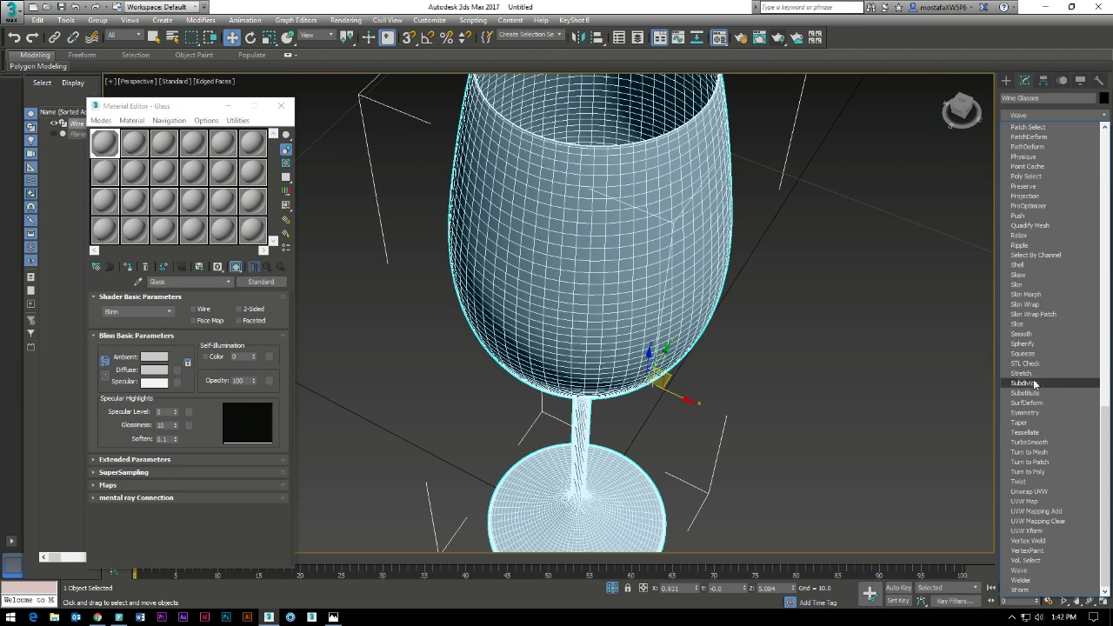
scroll(1035, 382, "up", 10)
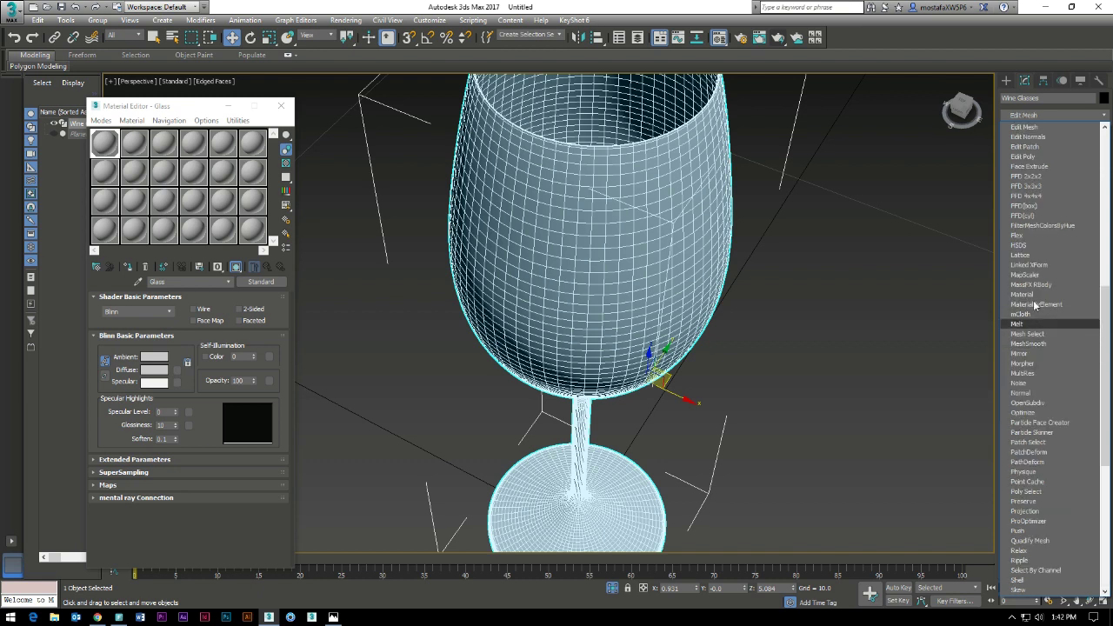
left_click(1024, 156)
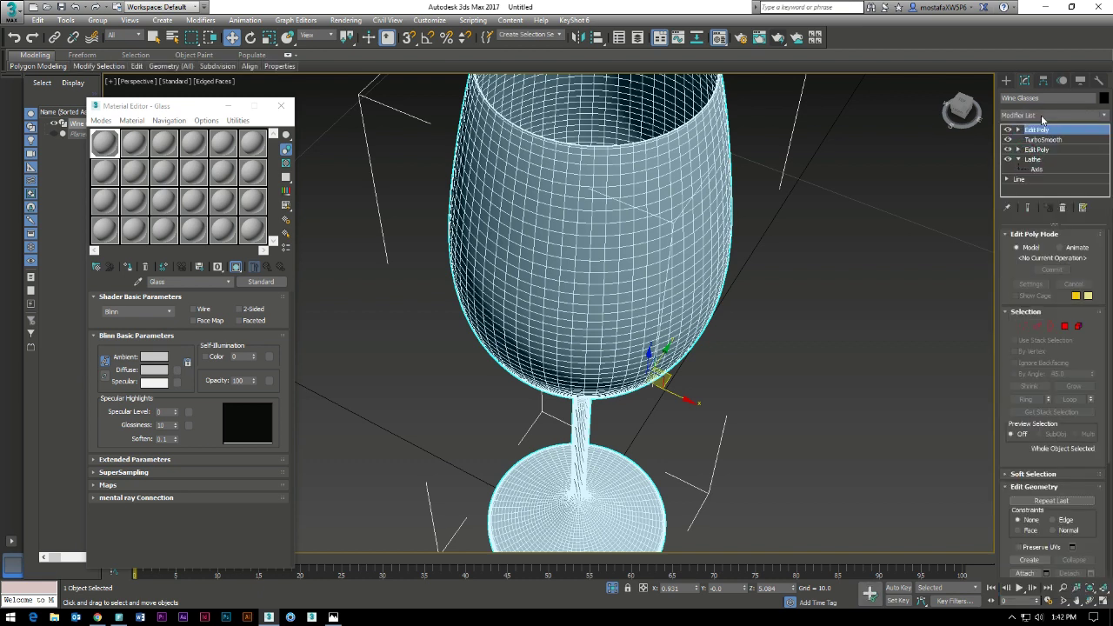
middle_click_drag(710, 186, 687, 224)
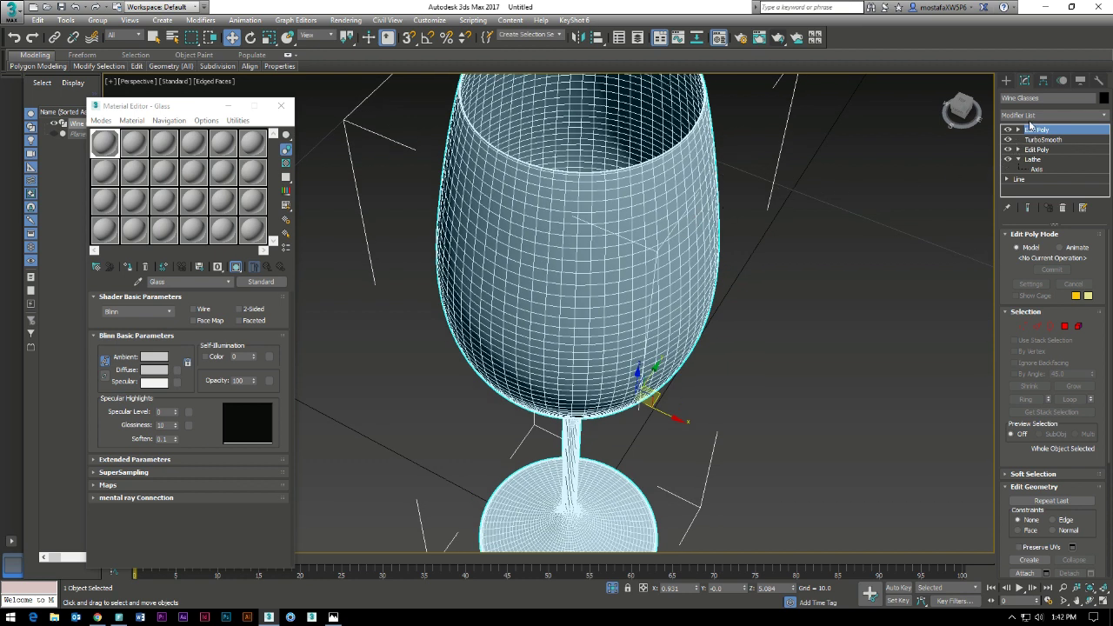
Check the small border at the glass's bottom centre and render a test preview
left_click(1051, 326)
mouse_move(762, 175)
middle_mouse_down("alt")
mouse_move(742, 280)
mouse_move(676, 297)
middle_mouse_up("alt")
left_click(575, 371)
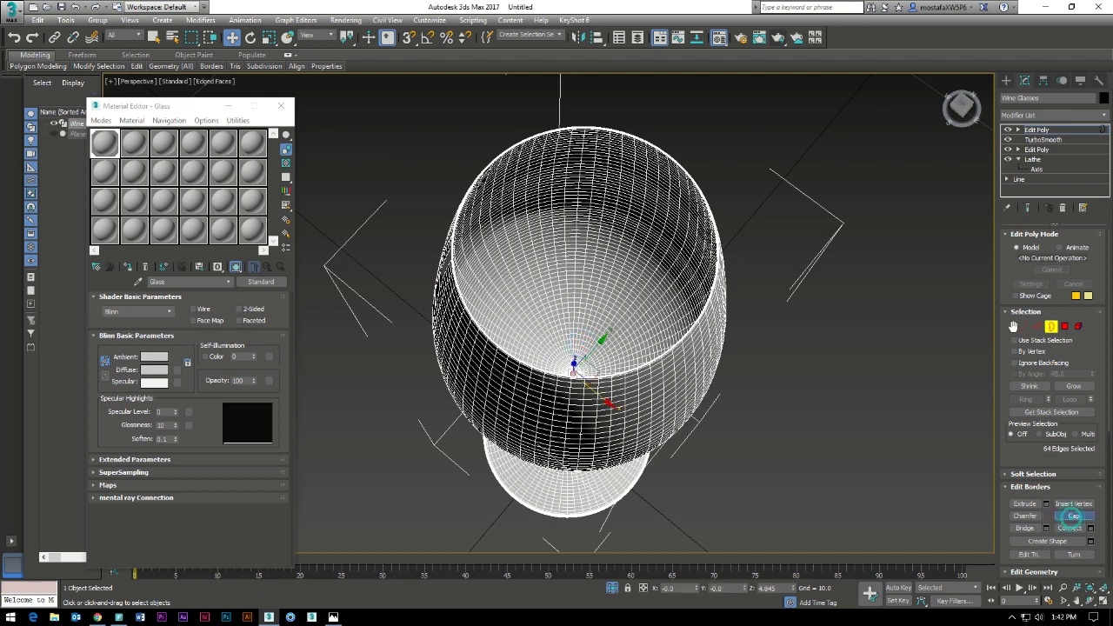
left_click(1052, 326)
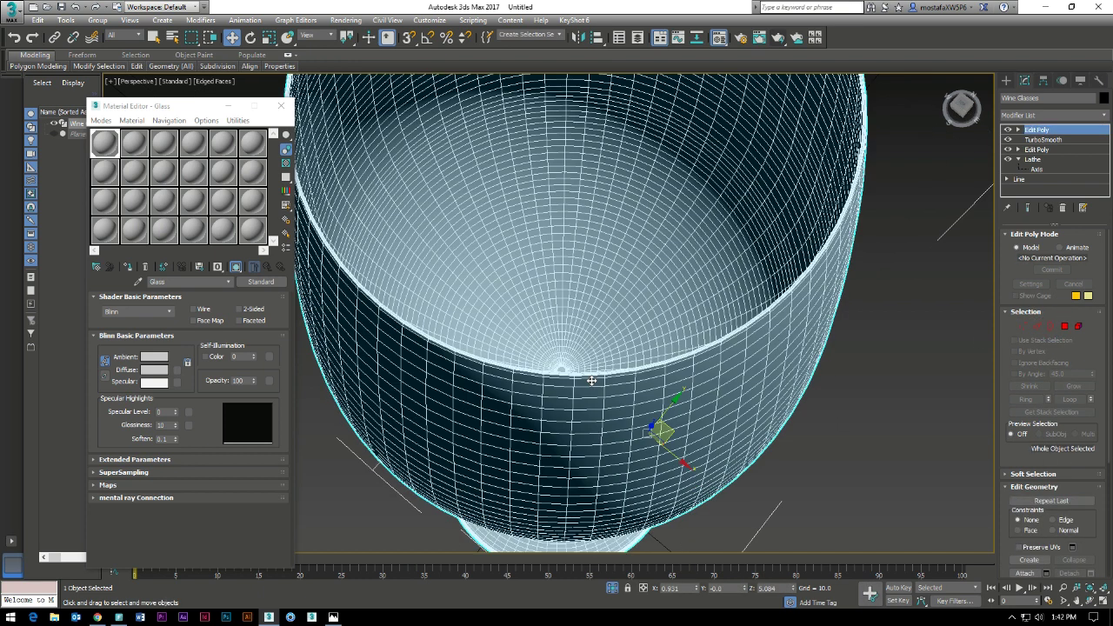
left_click(779, 38)
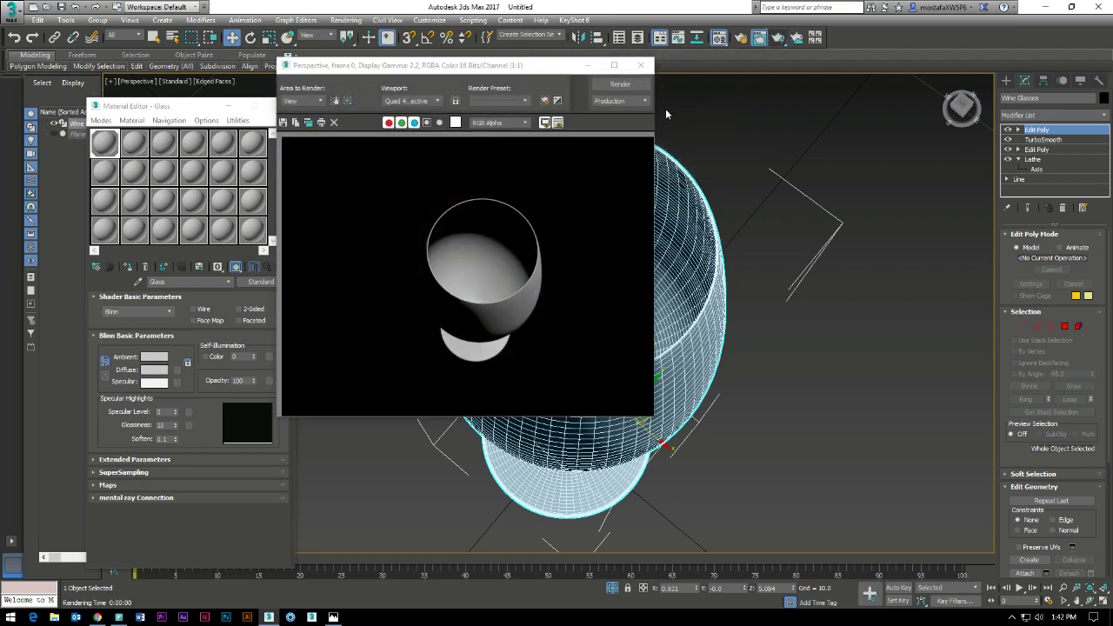
left_click(640, 65)
Reselect the wine glass and start cloning it with Ctrl+V
middle_click_drag(759, 310, 804, 288, "alt")
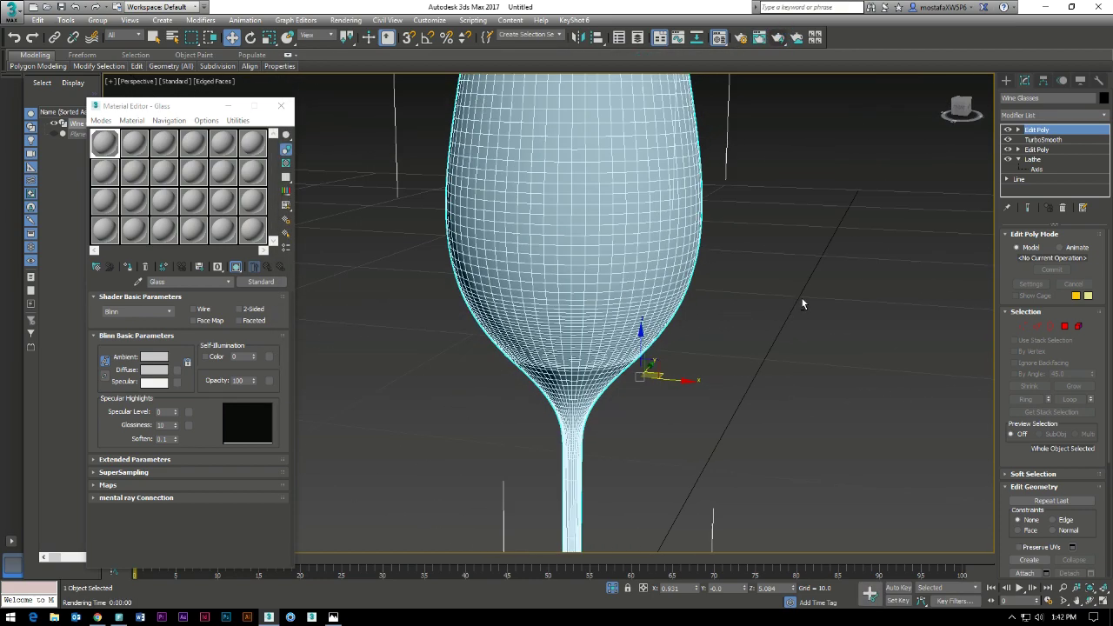
left_click(804, 294)
scroll(754, 342, "down", 5)
middle_click_drag(754, 342, 723, 343, "alt")
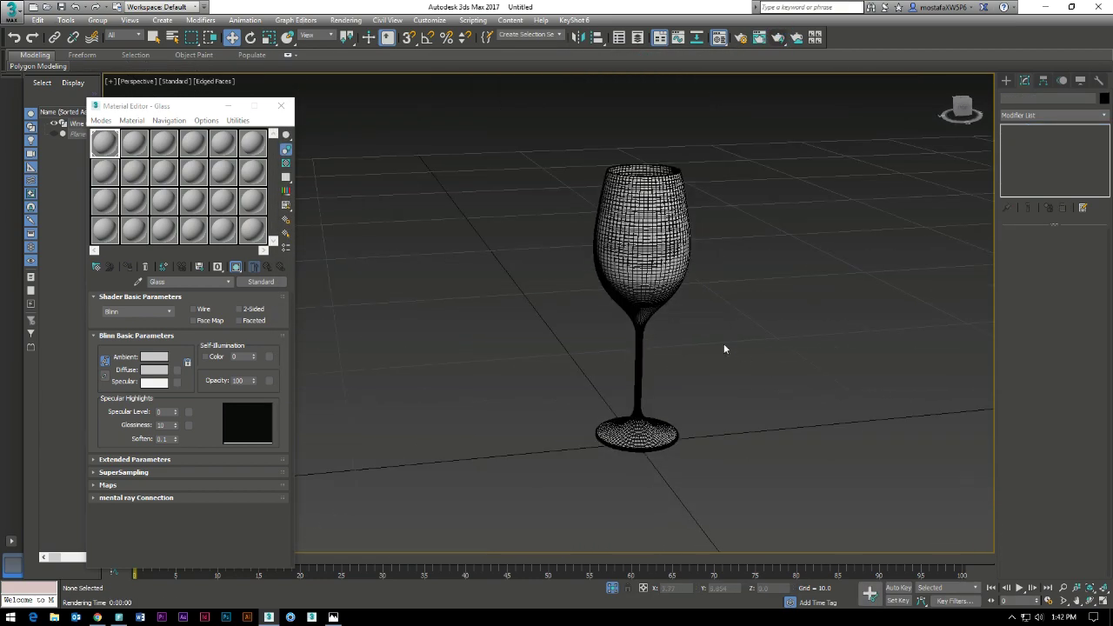
scroll(710, 301, "up", 2)
left_click_drag(785, 213, 565, 322)
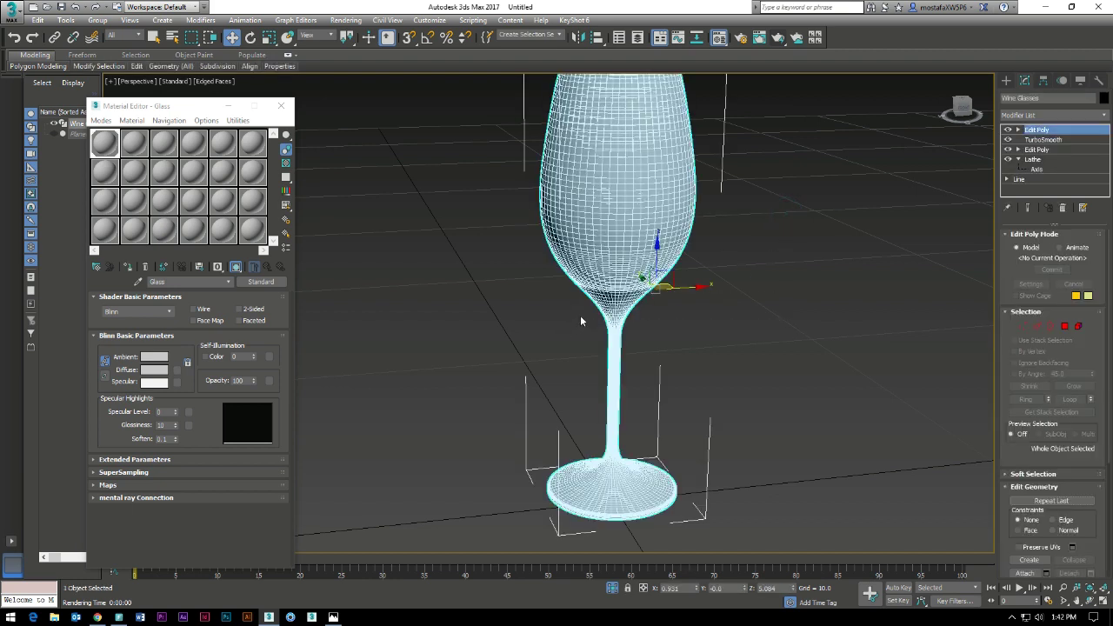
scroll(614, 142, "up", 2)
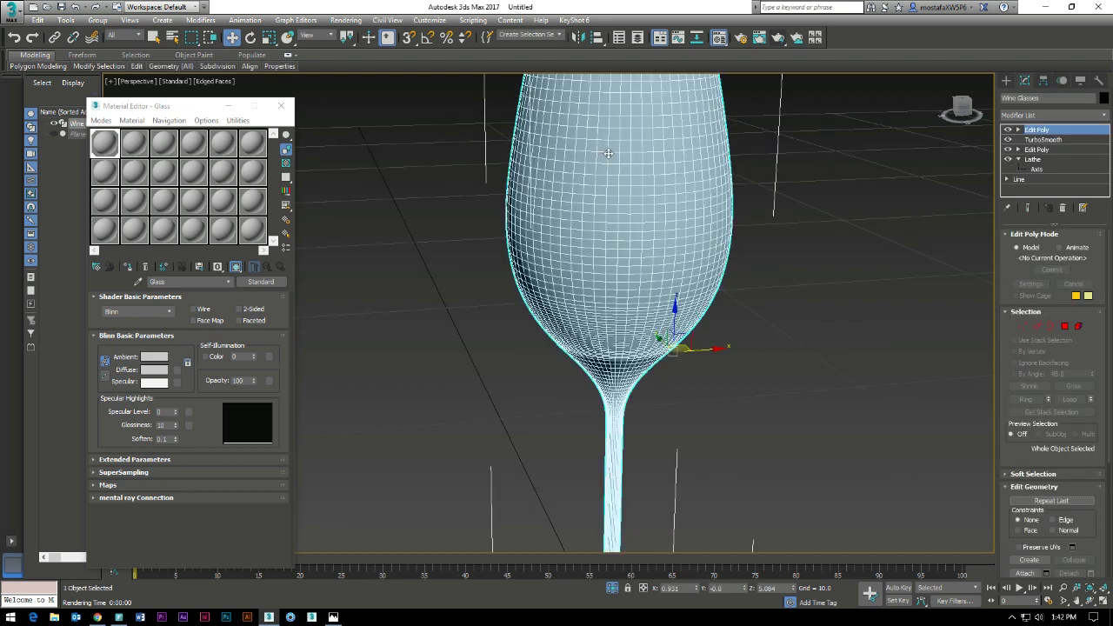
key("ctrl+v")
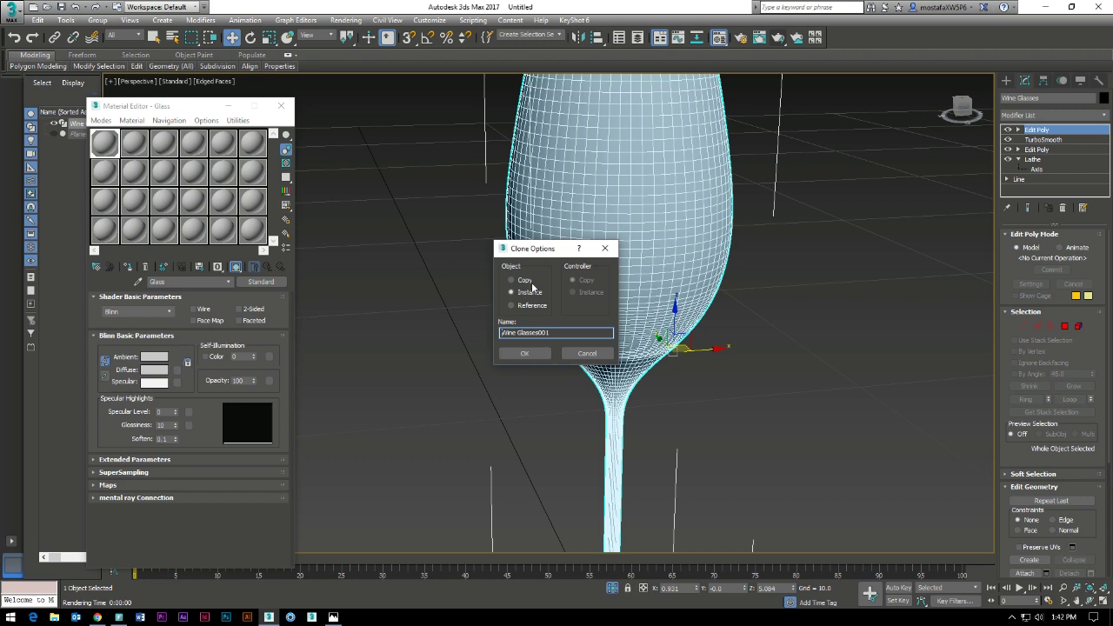
Create an independent Copy of the glass and rename it Wine
left_click(512, 280)
left_click(525, 354)
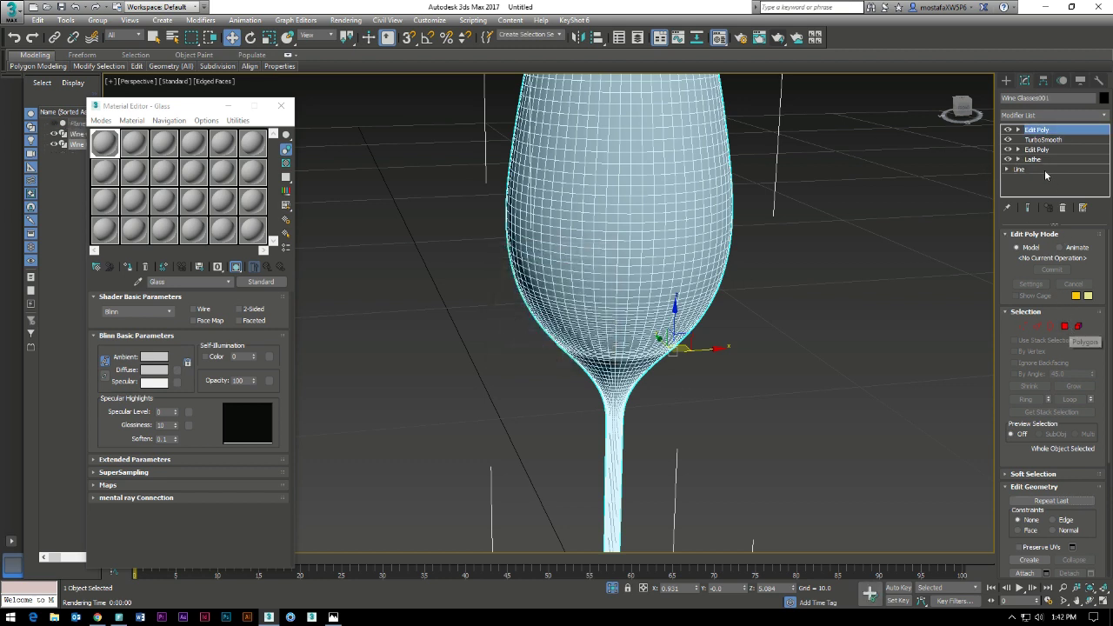
left_click(1052, 97)
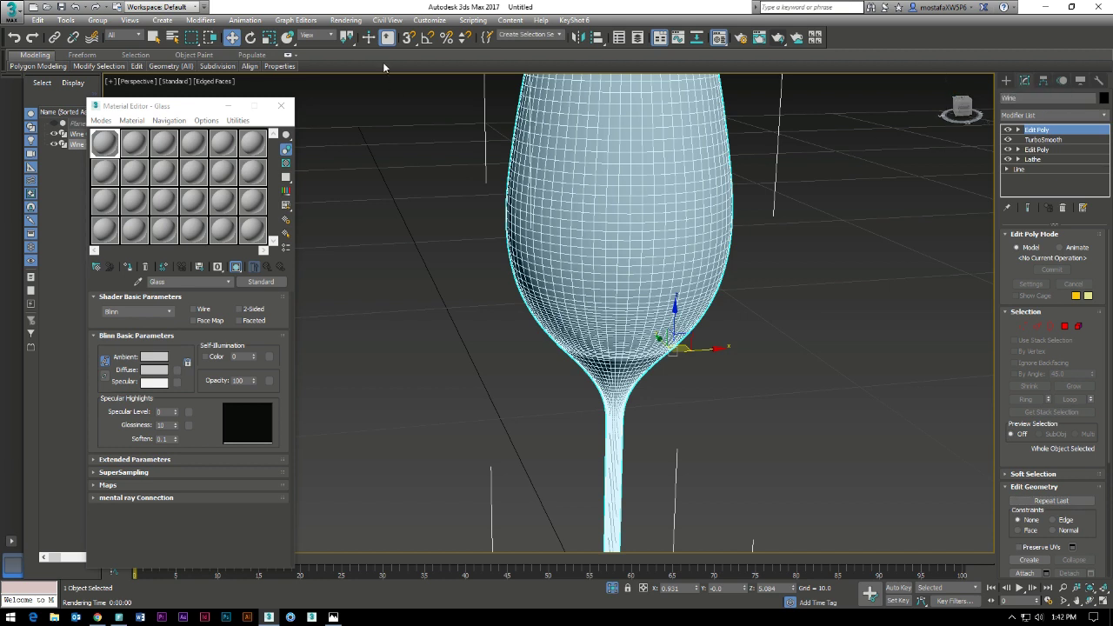
type("Wine")
Pick the second unused material slot and close the Material Editor
left_click(135, 146)
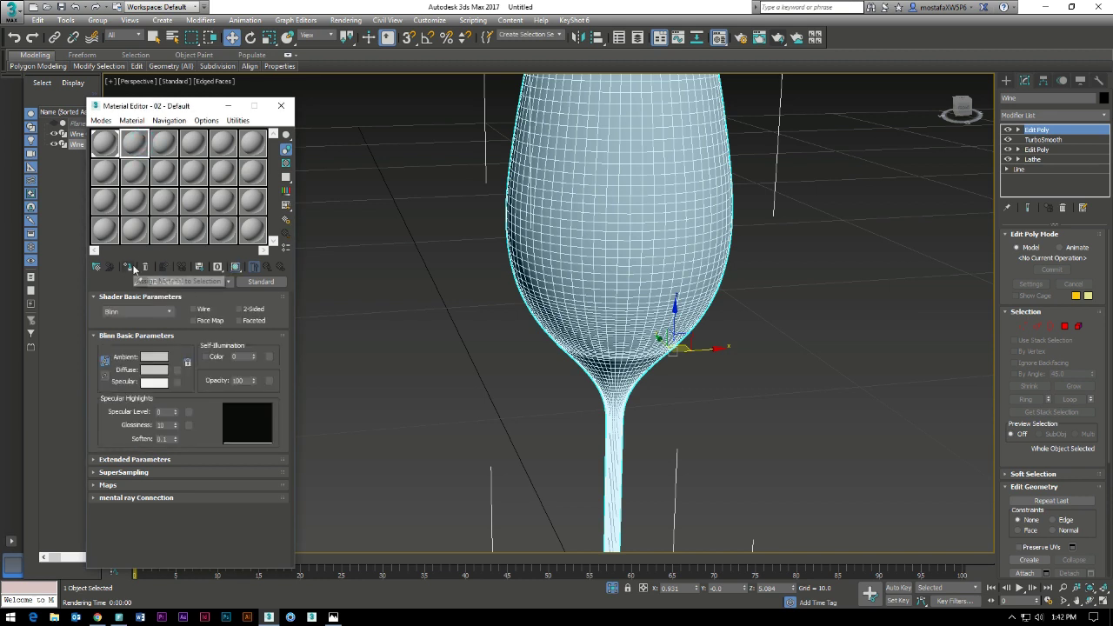
left_click(280, 105)
scroll(591, 325, "up", 2)
In the Front view, select and delete the polygons across the bowl's top
scroll(591, 325, "up", 2)
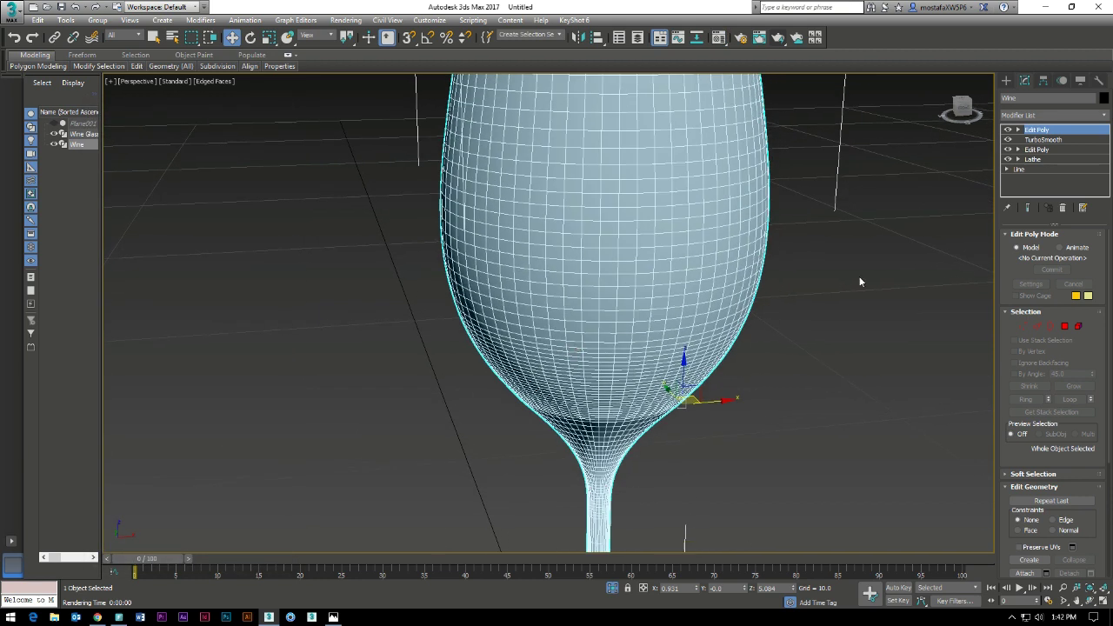
key("alt+w")
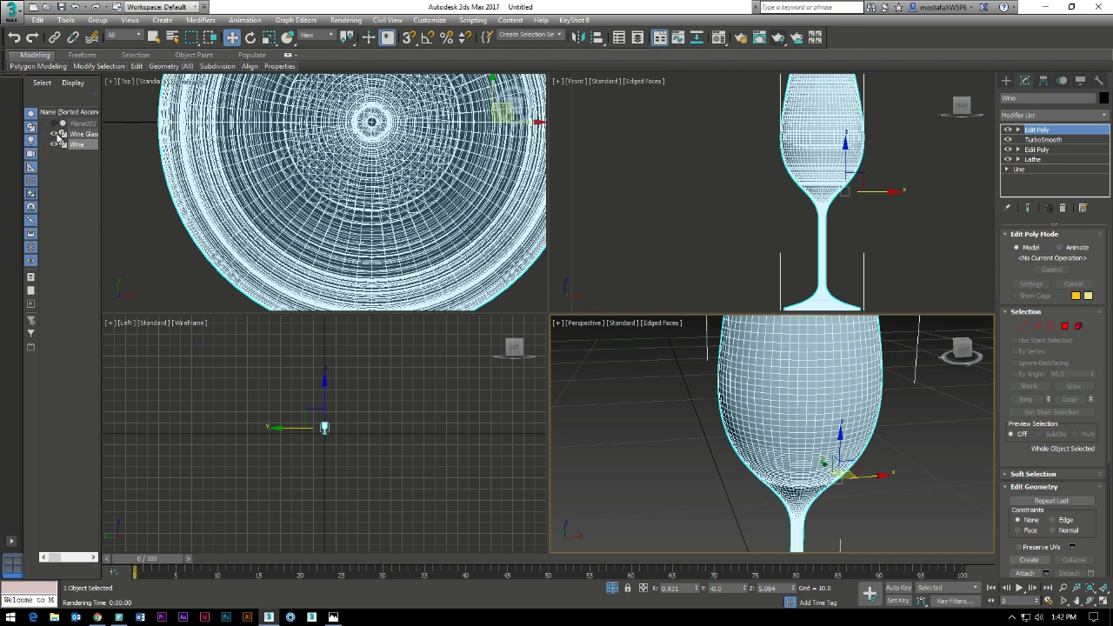
right_click(673, 179)
key("alt+w")
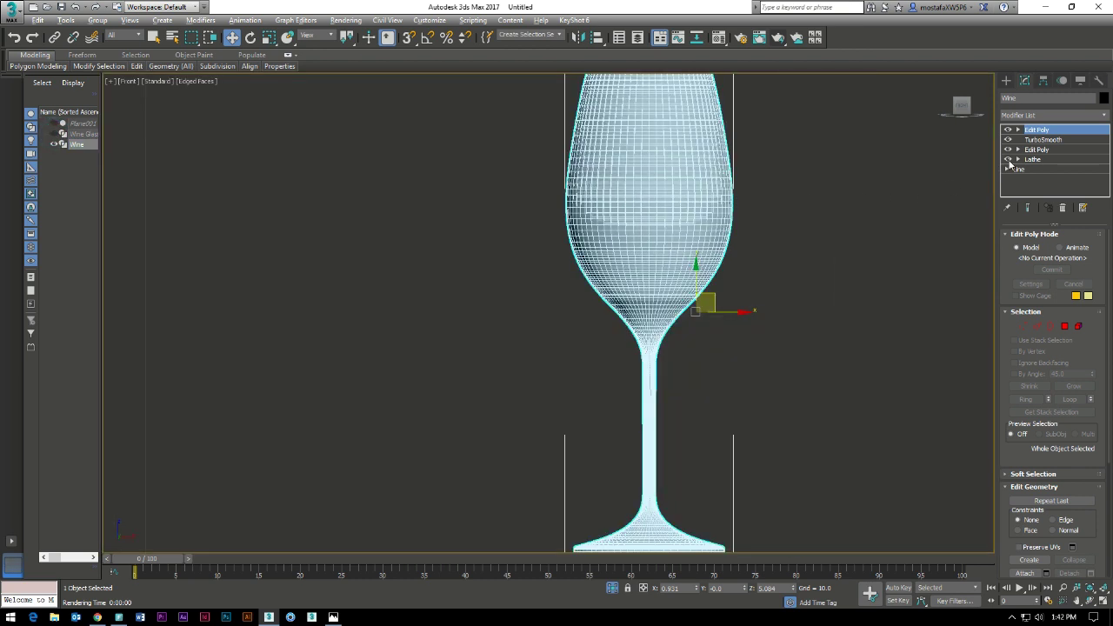
left_click(1066, 327)
middle_click_drag(672, 226, 561, 361)
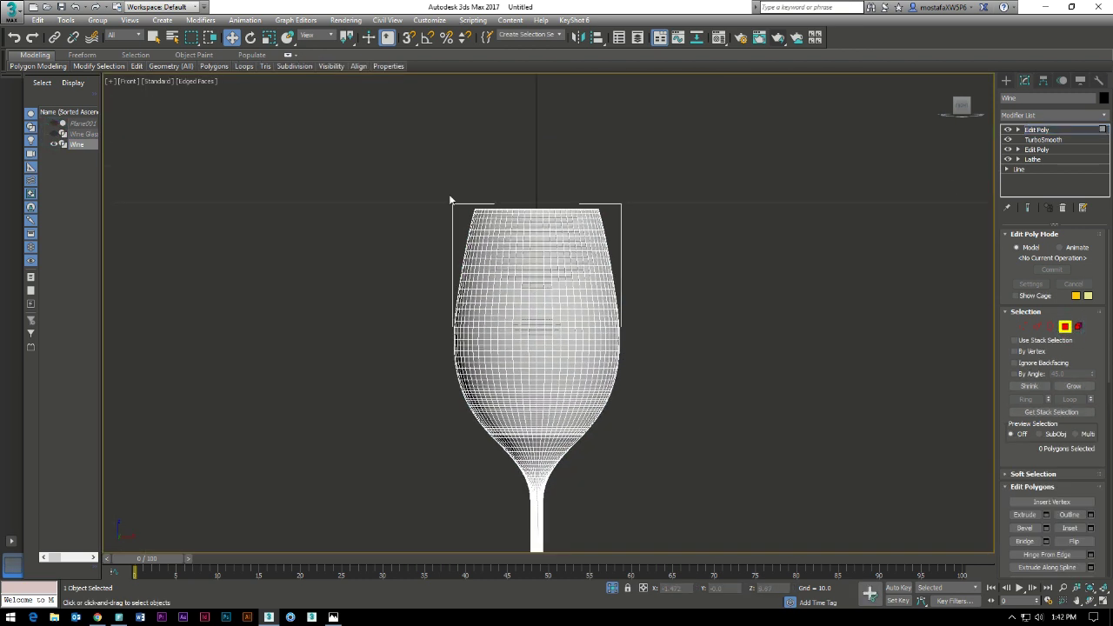
left_click_drag(576, 224, 699, 257)
left_click_drag(788, 283, 787, 283)
key("Delete")
Select and delete the outer glass shell element, keeping only the inner bowl
left_click(1078, 327)
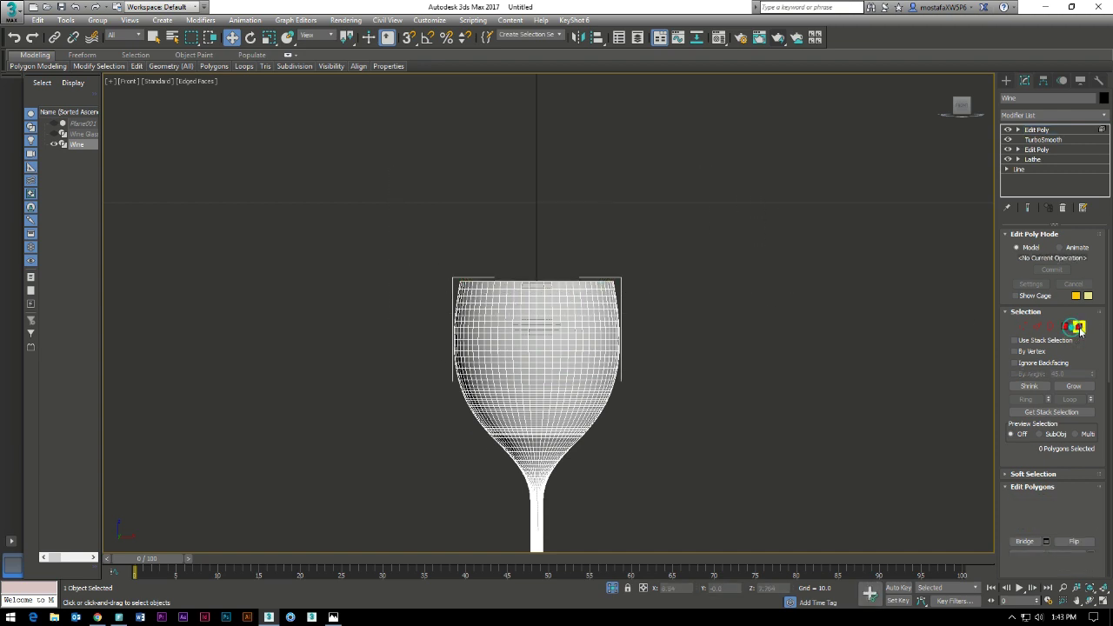
key("alt+w")
left_click(768, 429)
key("alt+w")
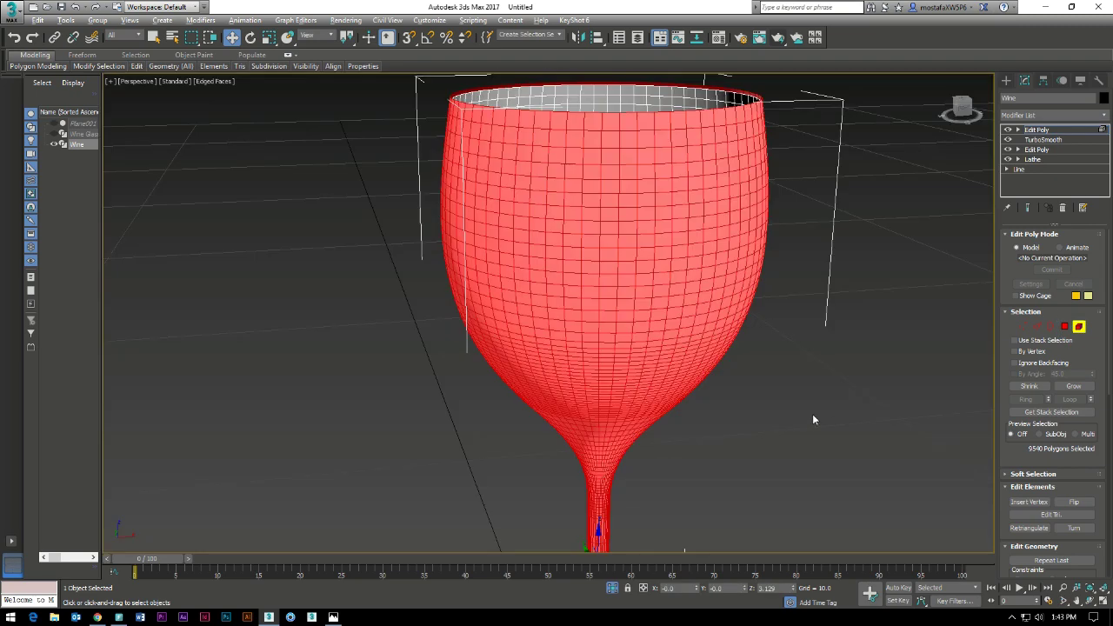
scroll(810, 417, "up", 5)
key("ctrl+d")
Select the open rim at the bowl's top and cap it
middle_click_drag(740, 427, 663, 325)
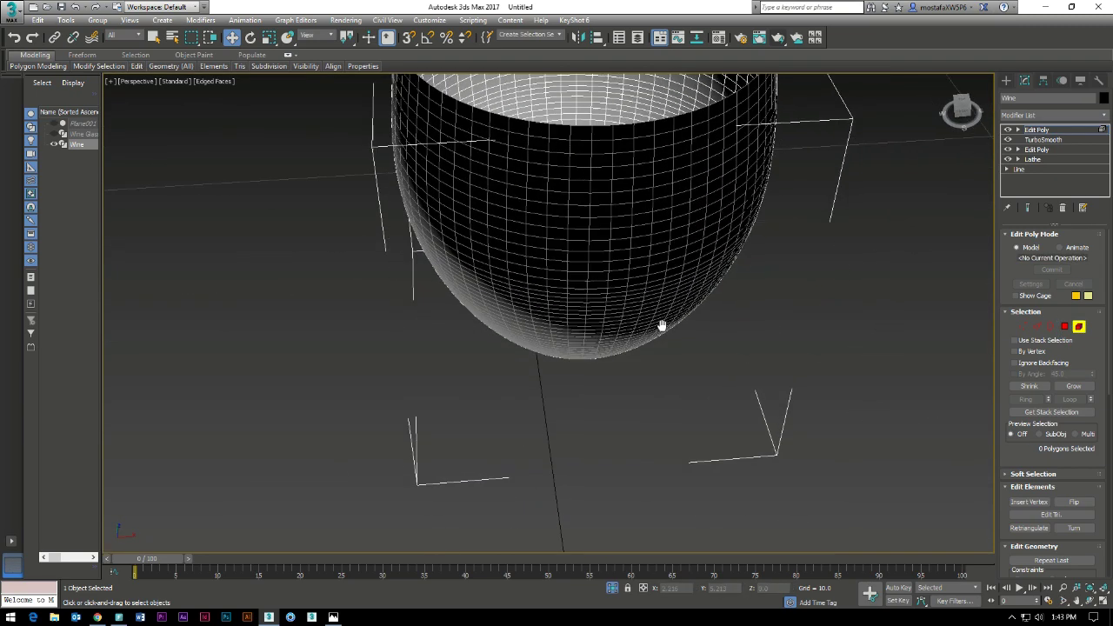
scroll(946, 387, "down", 3)
left_click(1051, 326)
left_click_drag(731, 204, 832, 218)
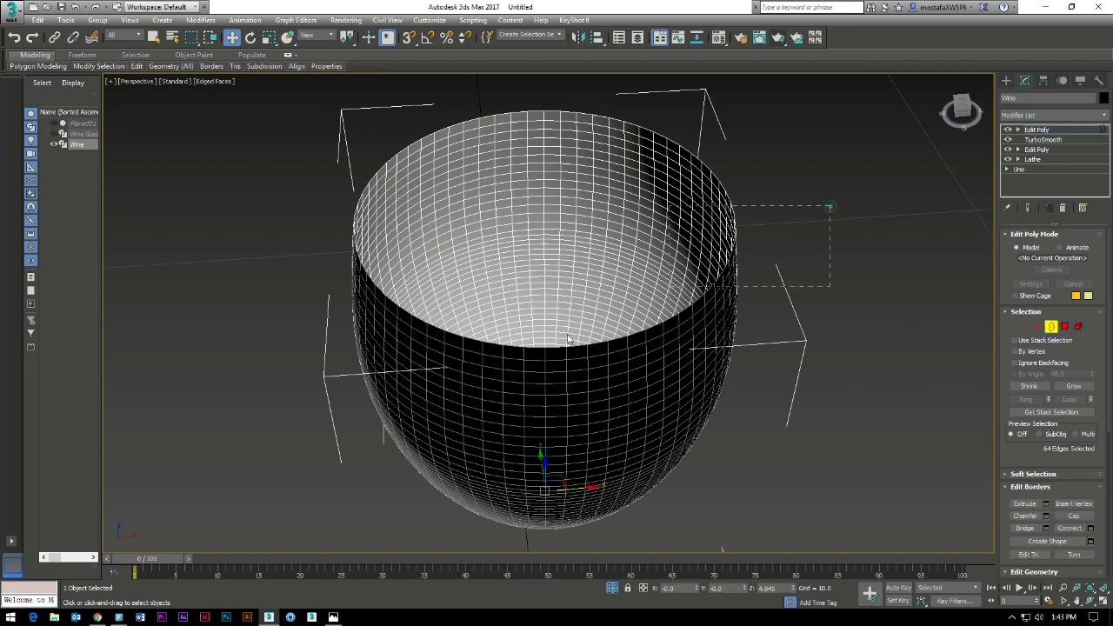
left_click(1074, 517)
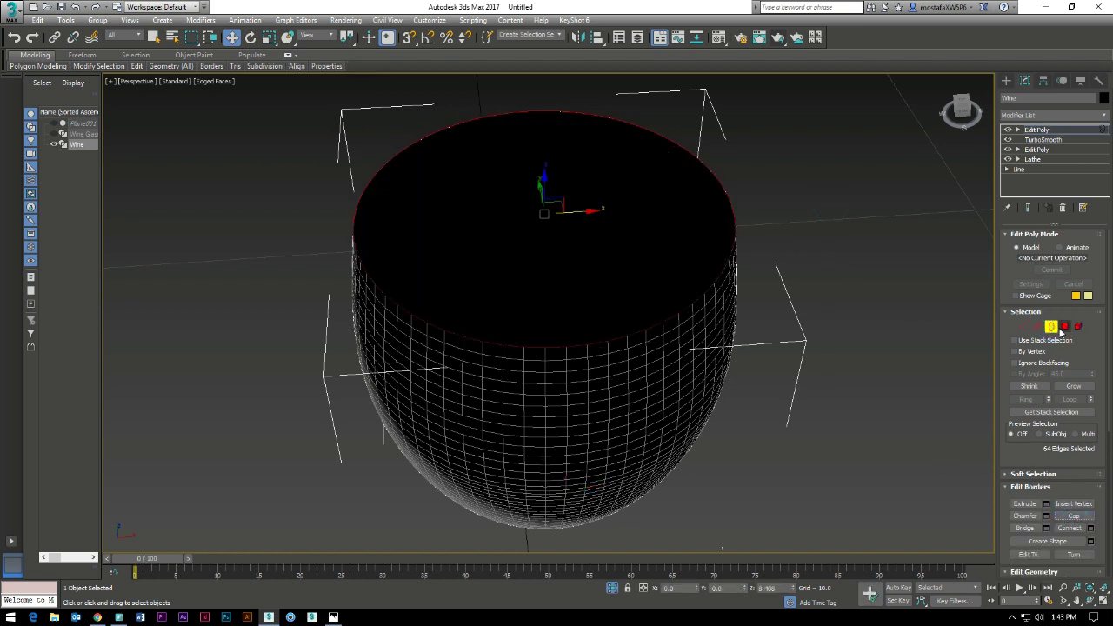
left_click(1051, 326)
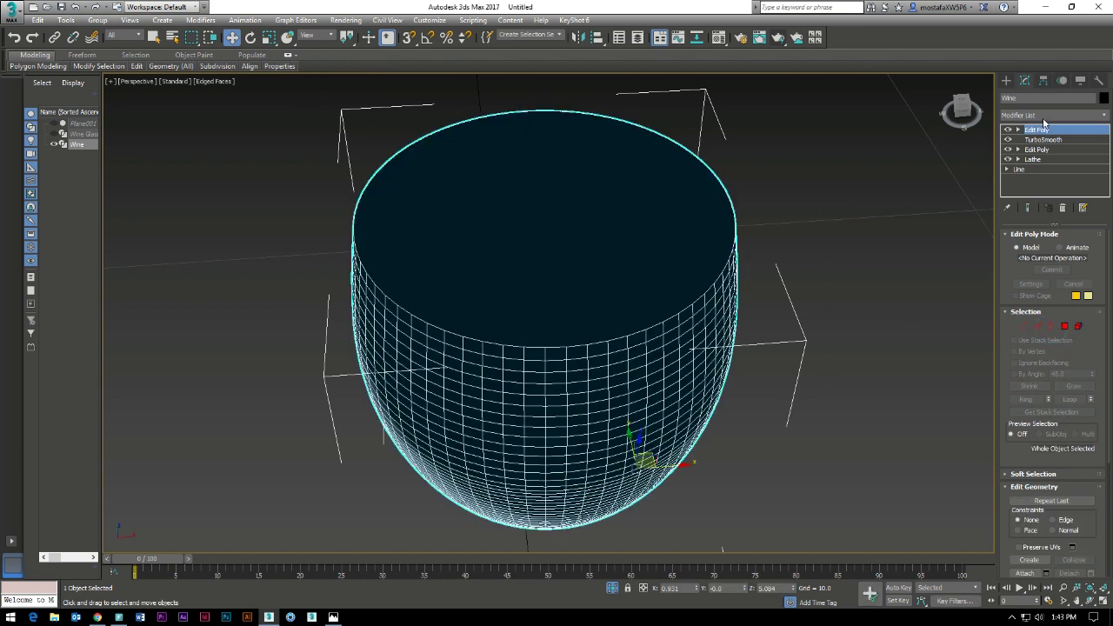
Add a Normal modifier to flip normals, then an Edit Poly modifier on top
left_click(1044, 115)
type("n")
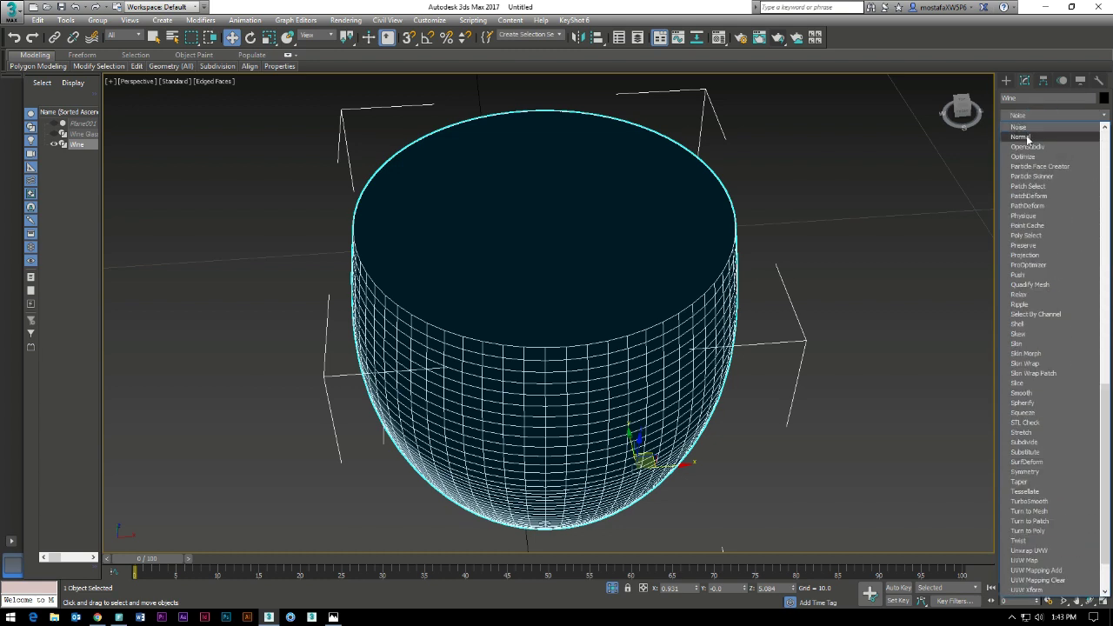
left_click(1026, 135)
left_click(1072, 113)
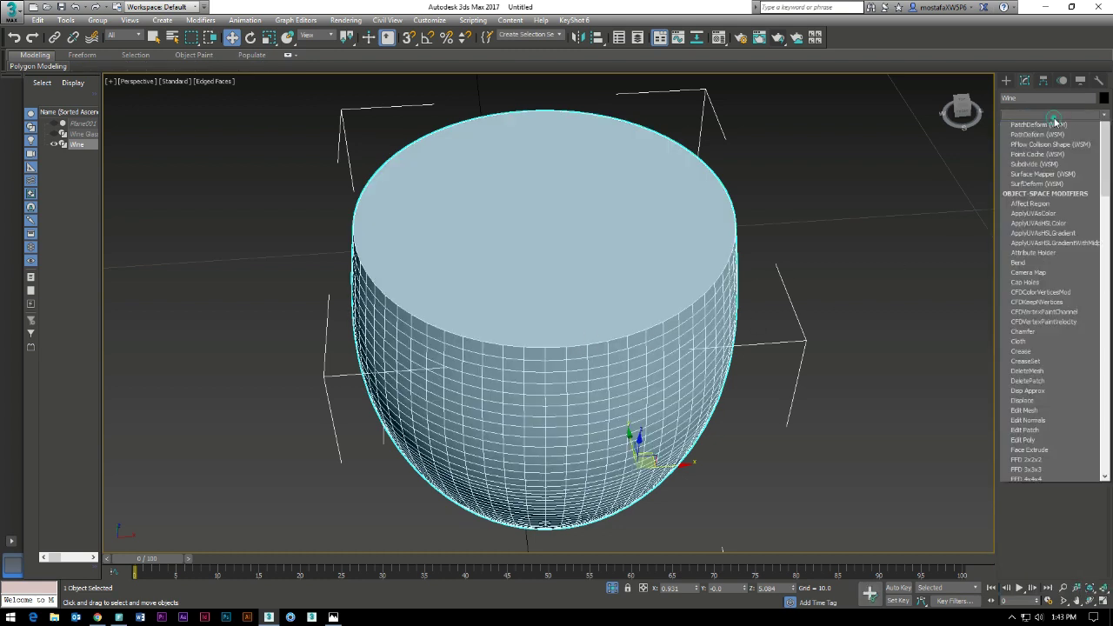
type("e")
left_click(1030, 150)
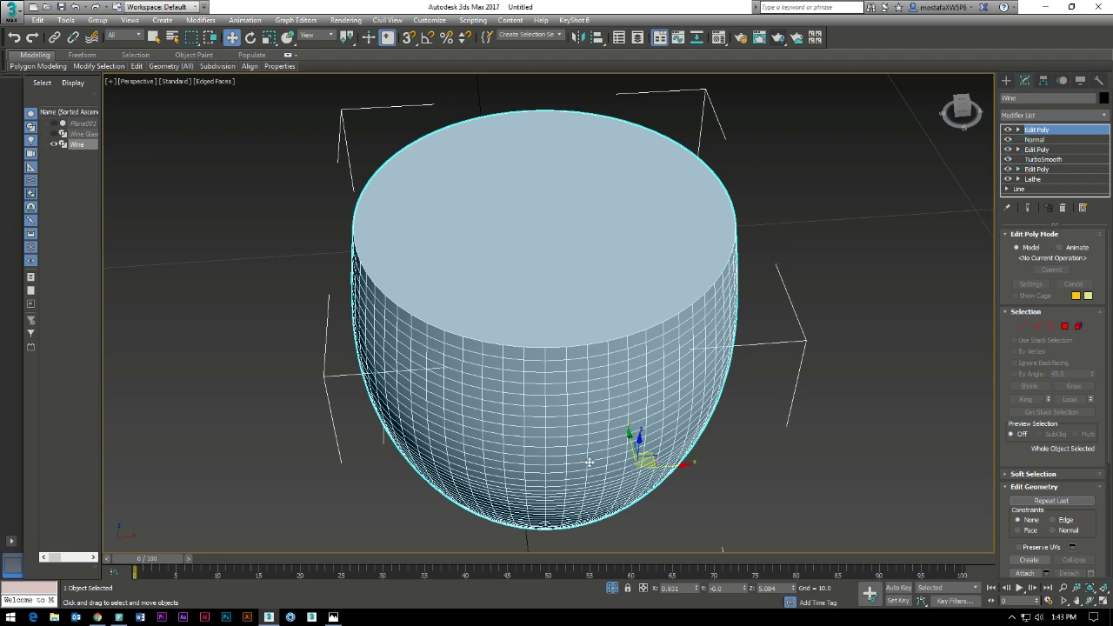
middle_click_drag(589, 462, 588, 436, "alt")
Centre the Wine object's pivot using Affect Pivot Only and Center to Object
left_click(1044, 80)
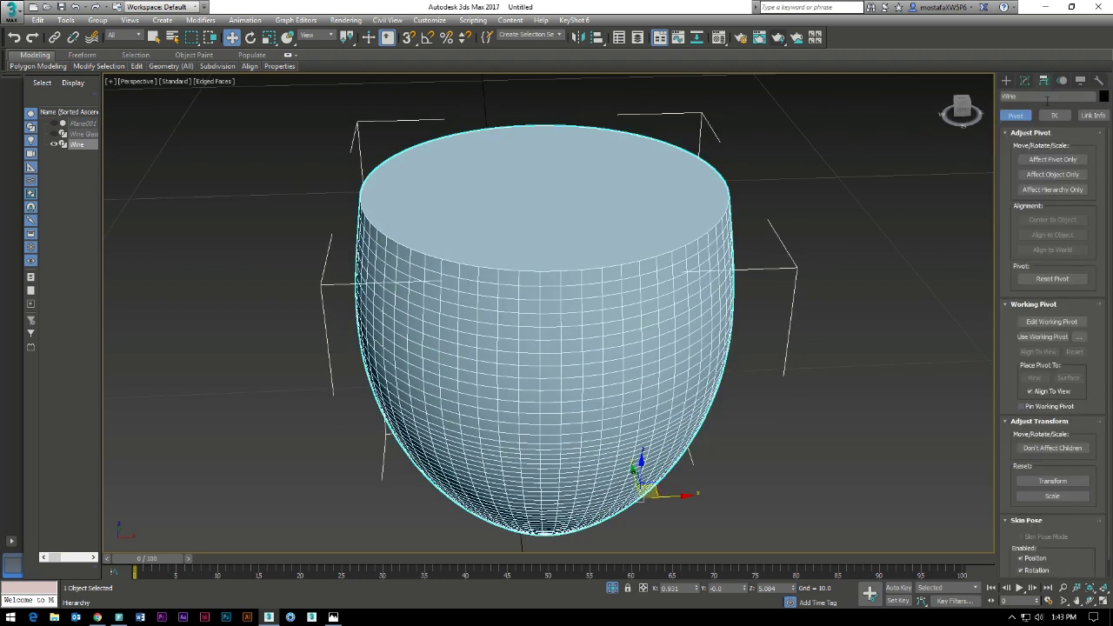
left_click(1052, 160)
left_click(1052, 220)
left_click(1052, 159)
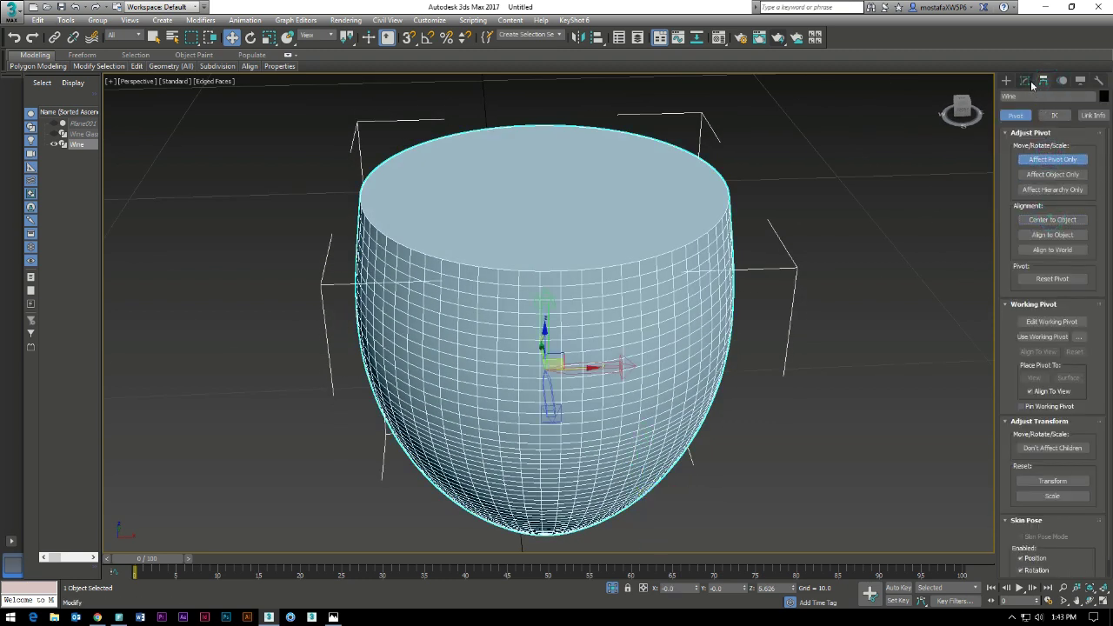
left_click(1025, 80)
Scale the Wine object uniformly to 99.8% and open the Material Editor
left_click(875, 328)
left_click(588, 309)
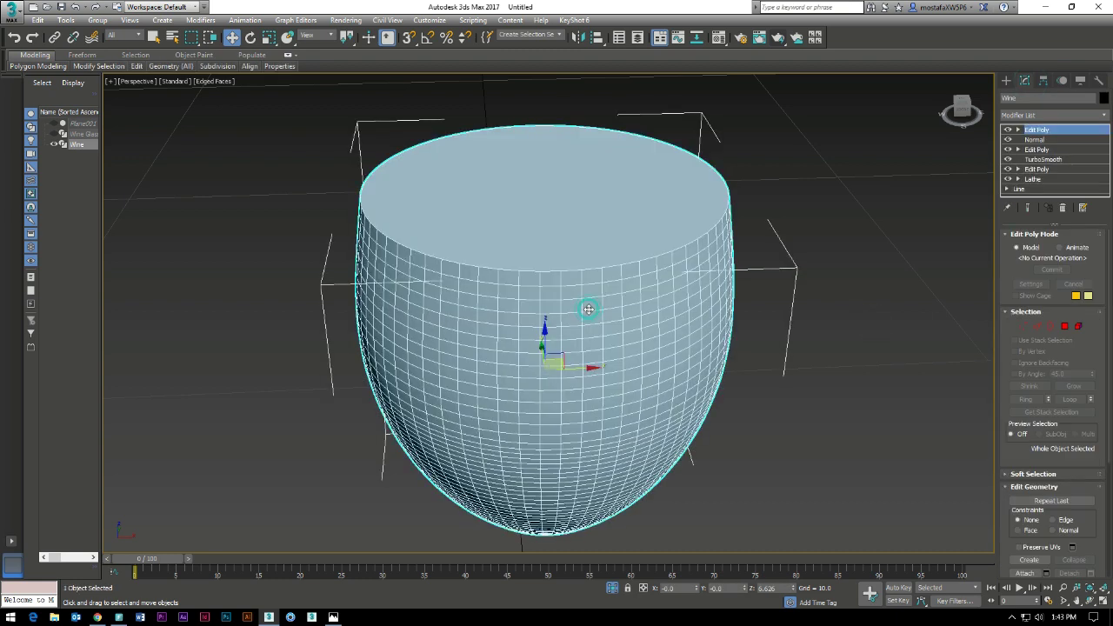
right_click(270, 37)
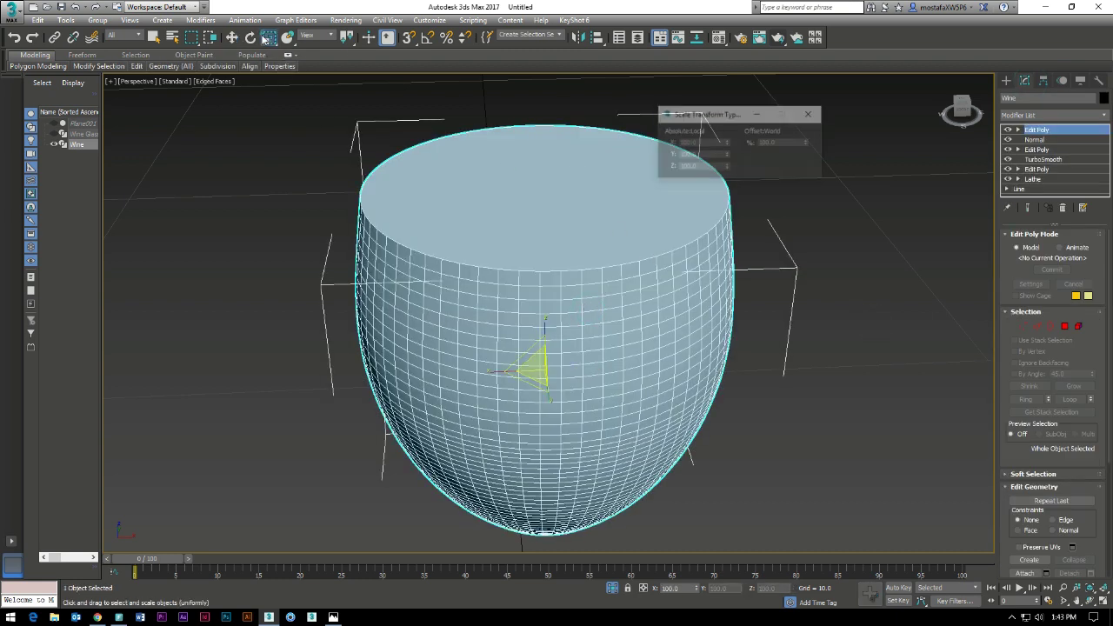
left_click(807, 146)
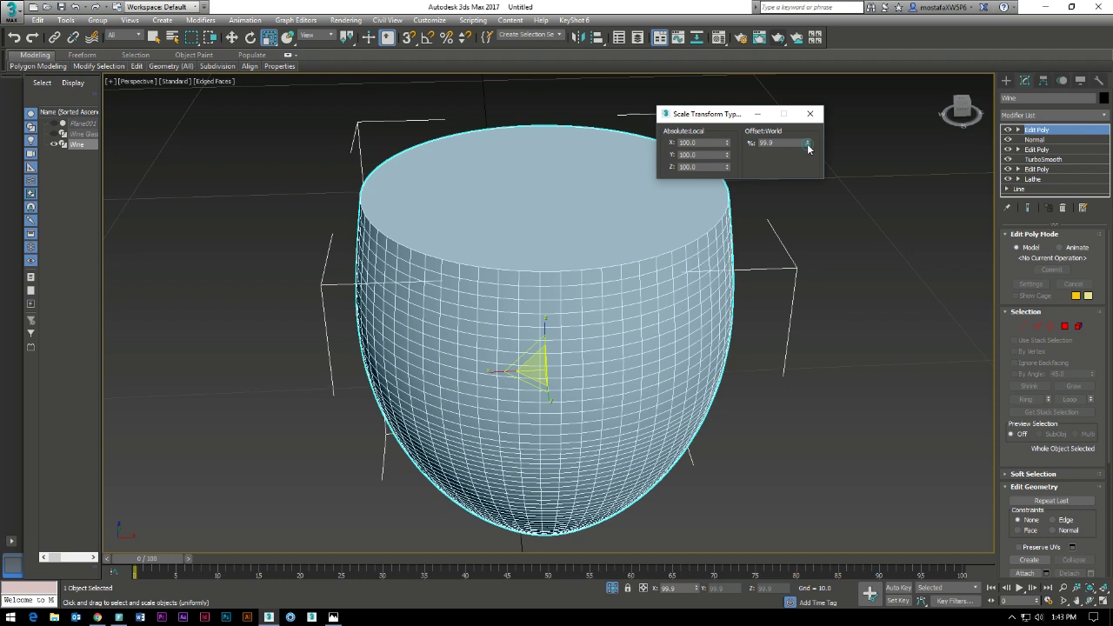
left_click(807, 145)
left_click(811, 114)
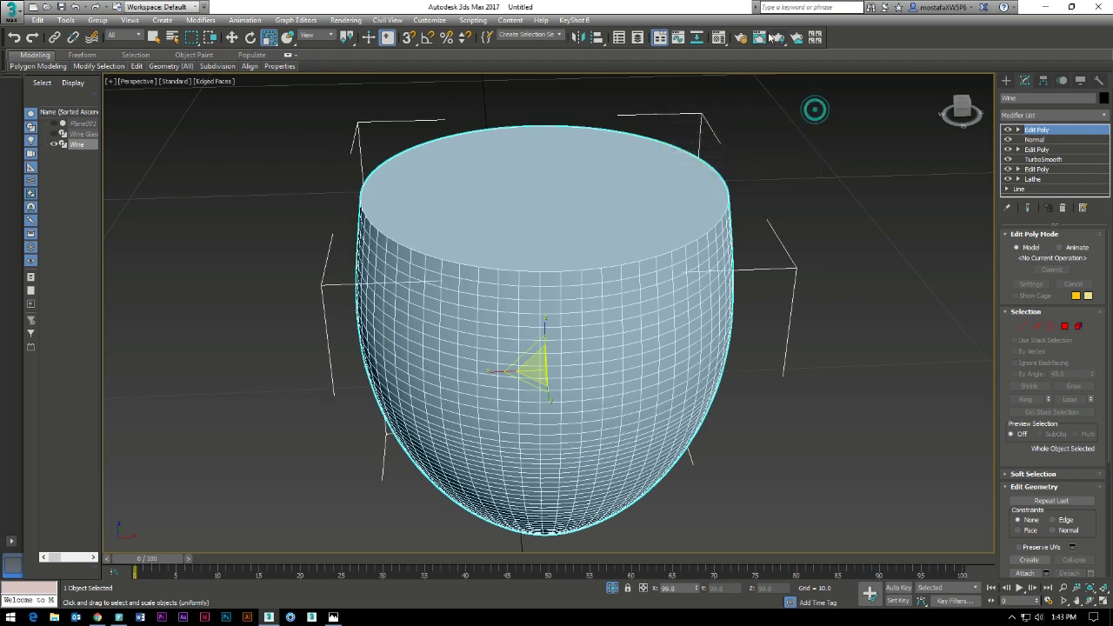
left_click(718, 38)
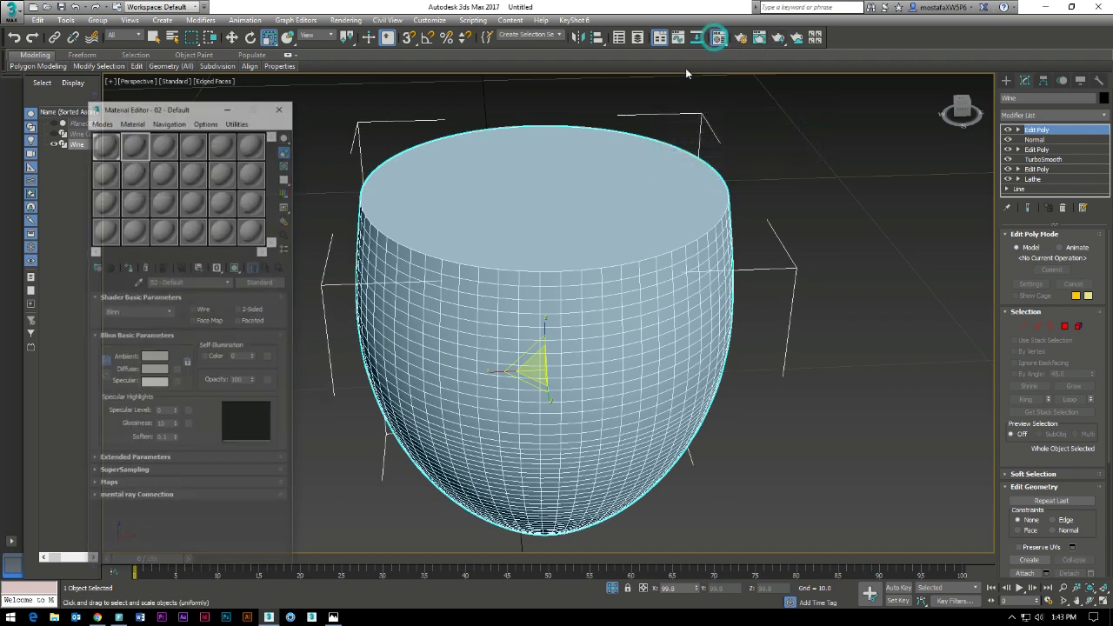
Assign material slot 2 to the Wine object and name it Wine
left_click(135, 265)
left_click(206, 282)
type("Wine")
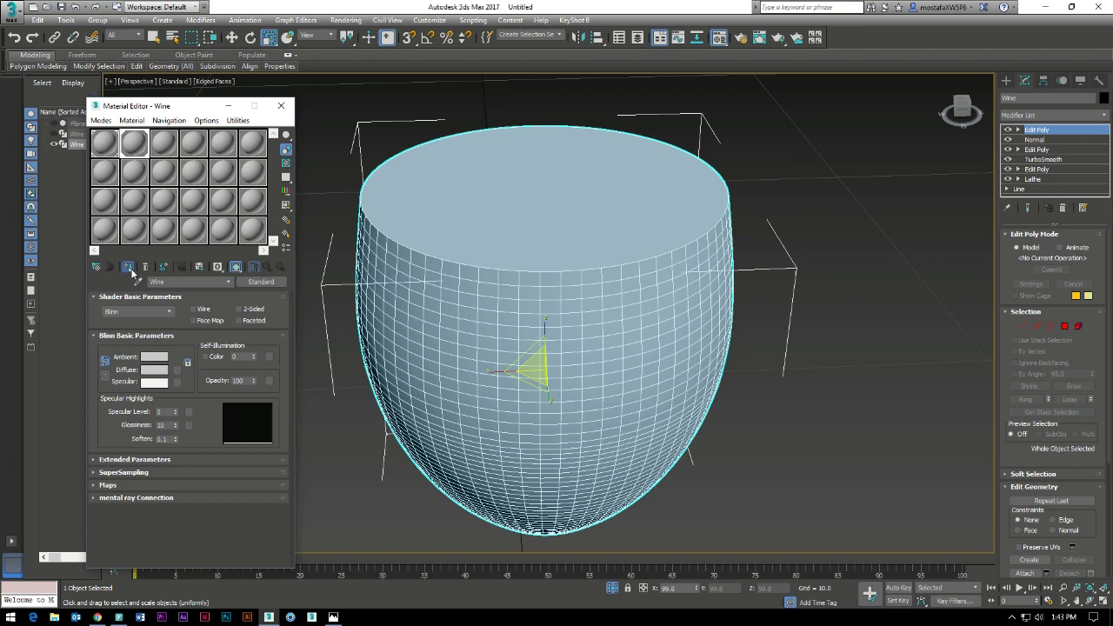
left_click(281, 105)
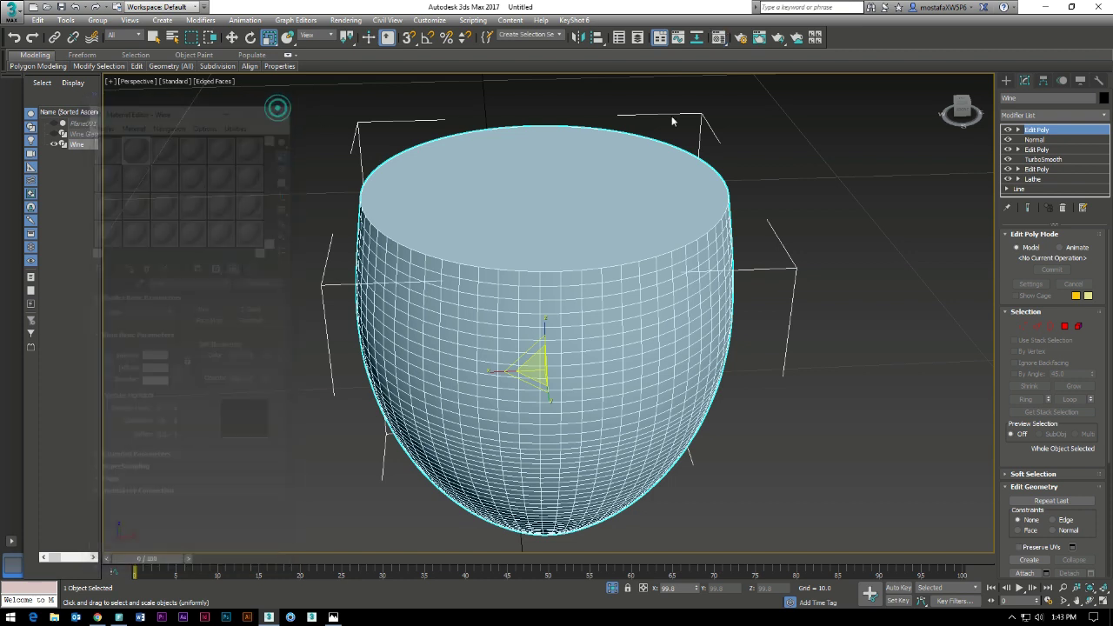
Unhide the Wine Glass in the Scene Explorer and frame the whole glass in view
left_click(54, 134)
left_click(165, 256)
scroll(165, 256, "down", 5)
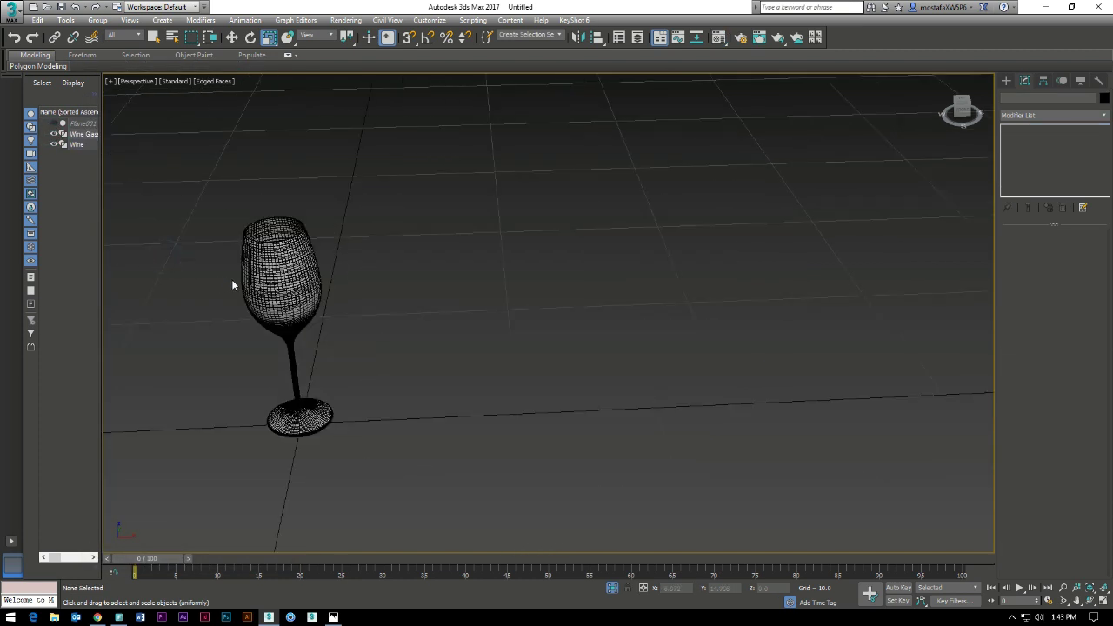
middle_click_drag(394, 309, 420, 304)
left_click(313, 213)
left_click(570, 20)
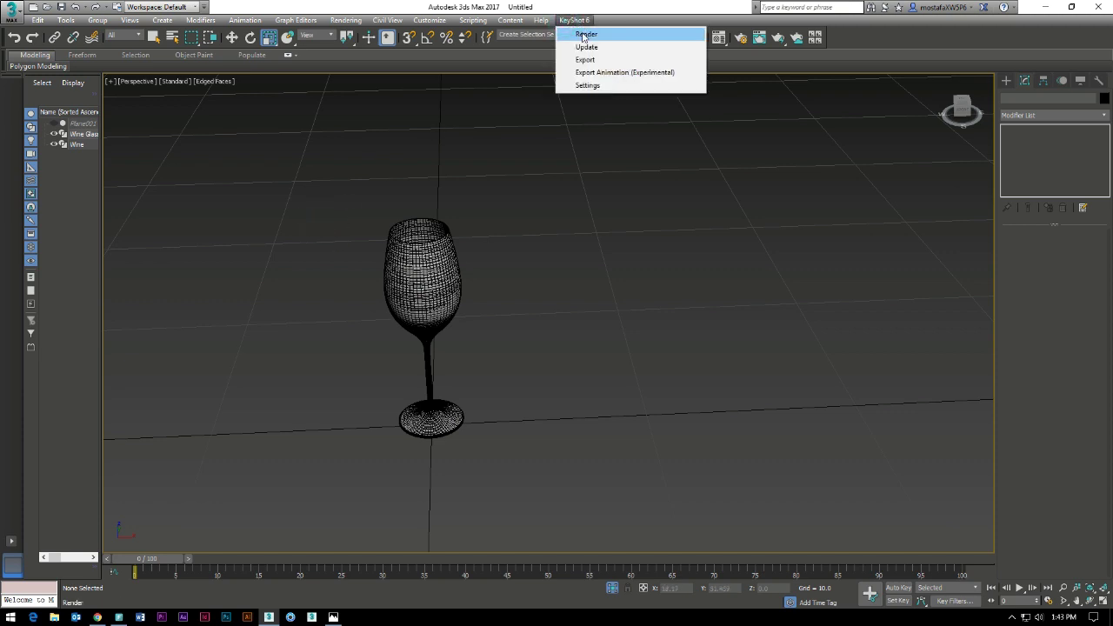
Send the wine glass scene to KeyShot with KeyShot 6 > Render
left_click(583, 37)
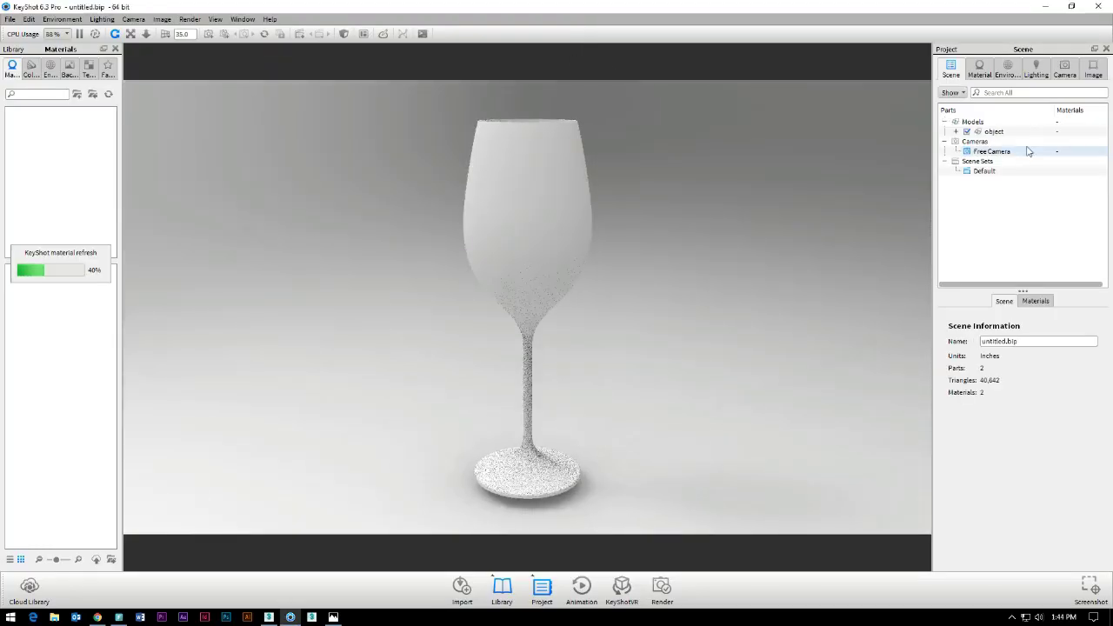
Snap the imported glass model down onto the ground and confirm its position
left_click(992, 132)
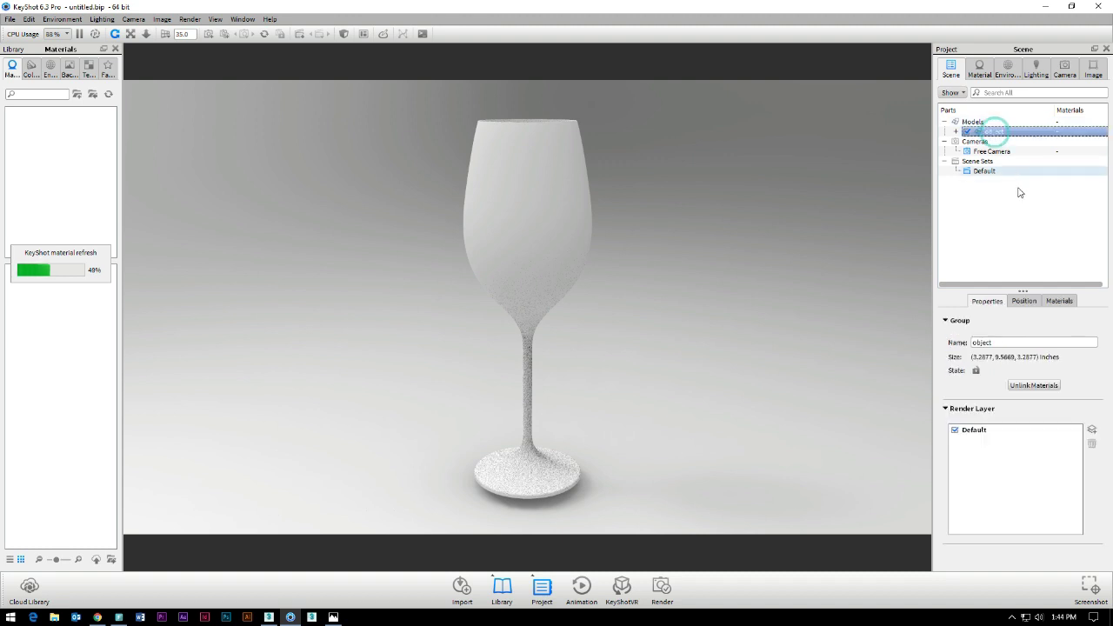
left_click(1023, 301)
left_click(1022, 322)
left_click(523, 525)
left_click(580, 524)
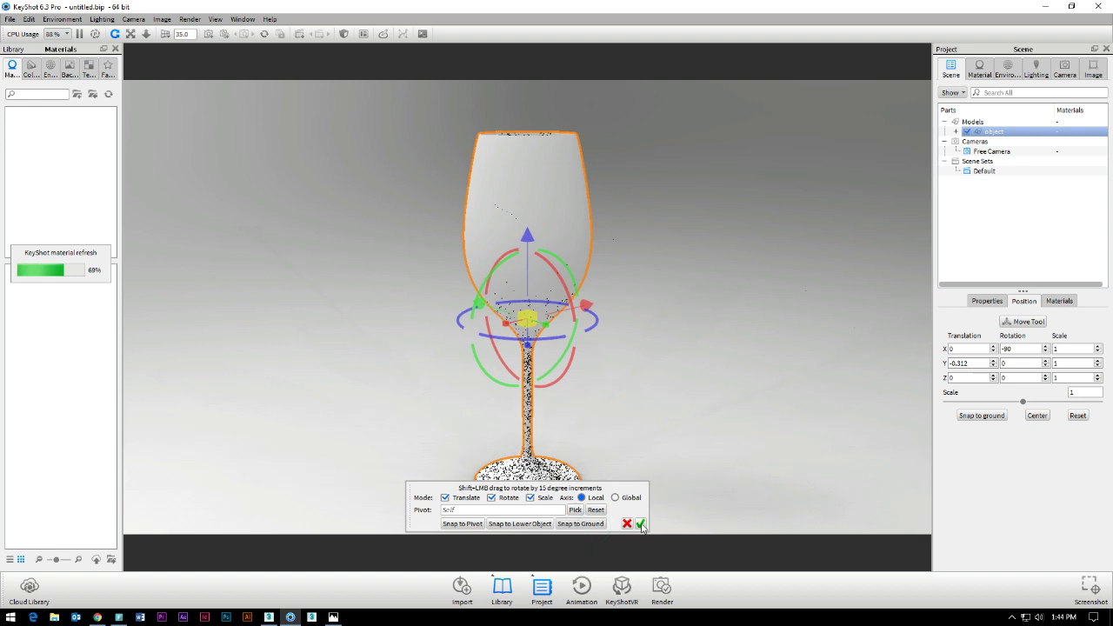
left_click(640, 523)
left_click_drag(634, 263, 522, 220)
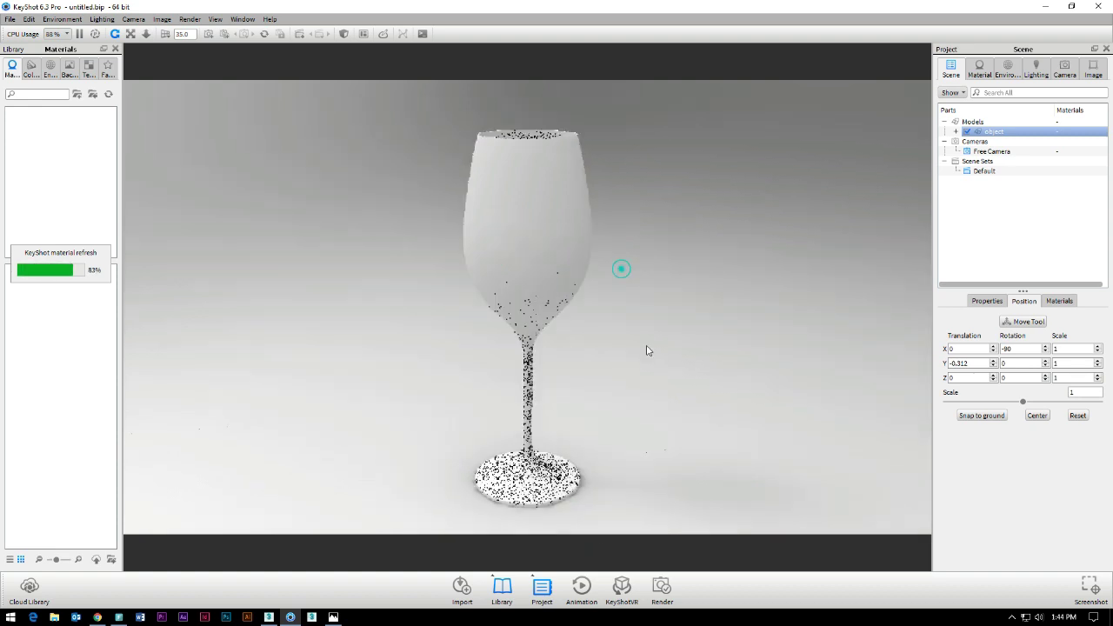
scroll(523, 221, "up", 3)
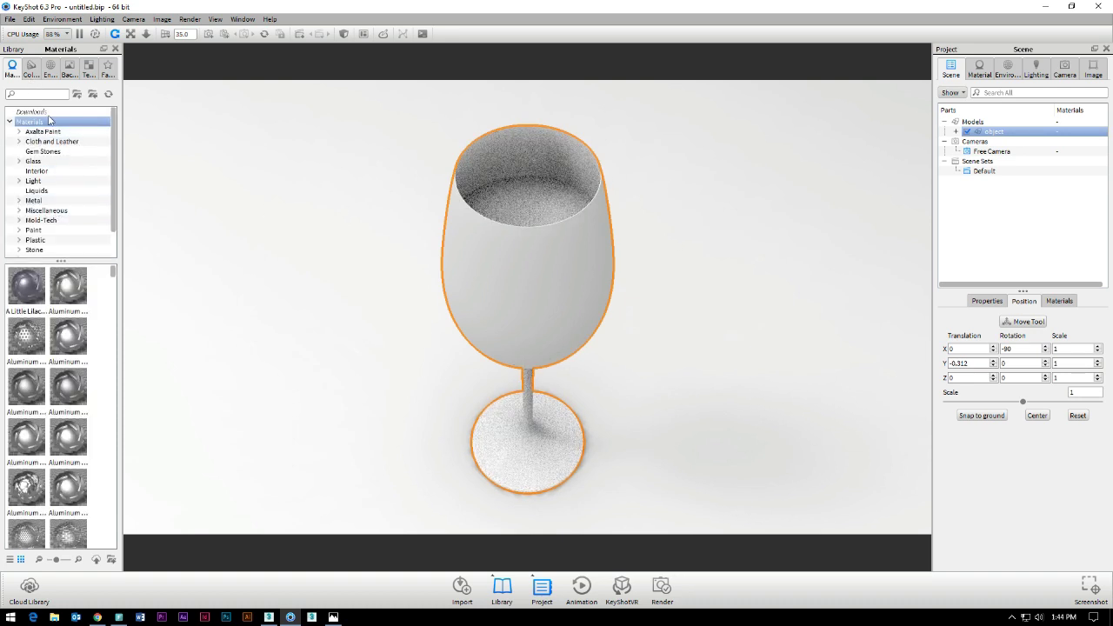
Apply Glass Basic White to the cup and make the material two-sided
left_click(35, 161)
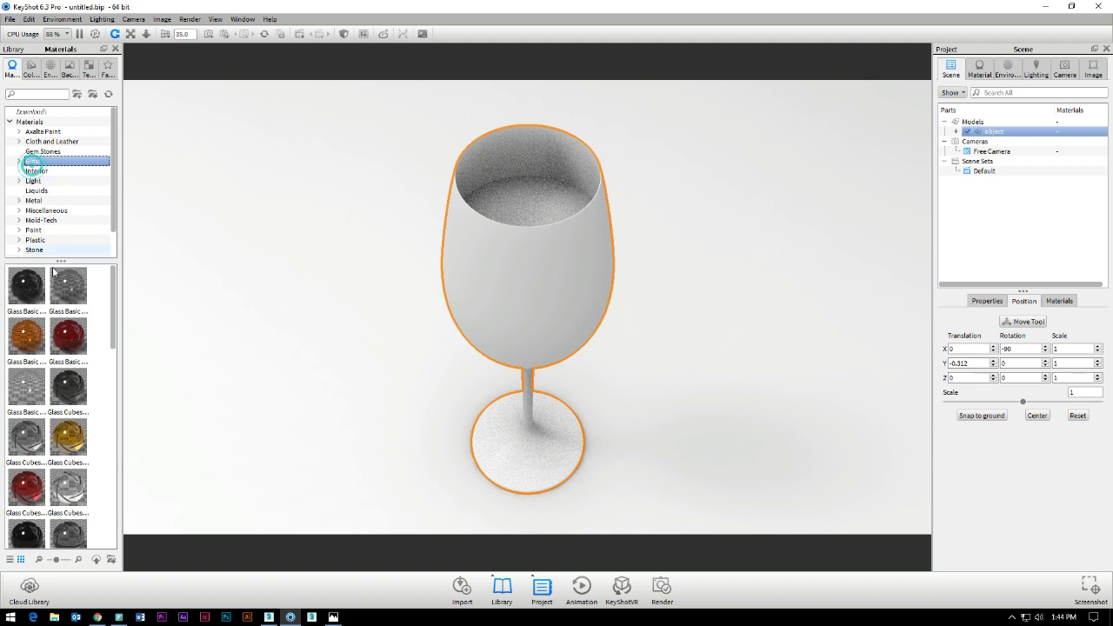
left_click_drag(22, 385, 483, 239)
right_click(476, 226)
left_click(477, 227)
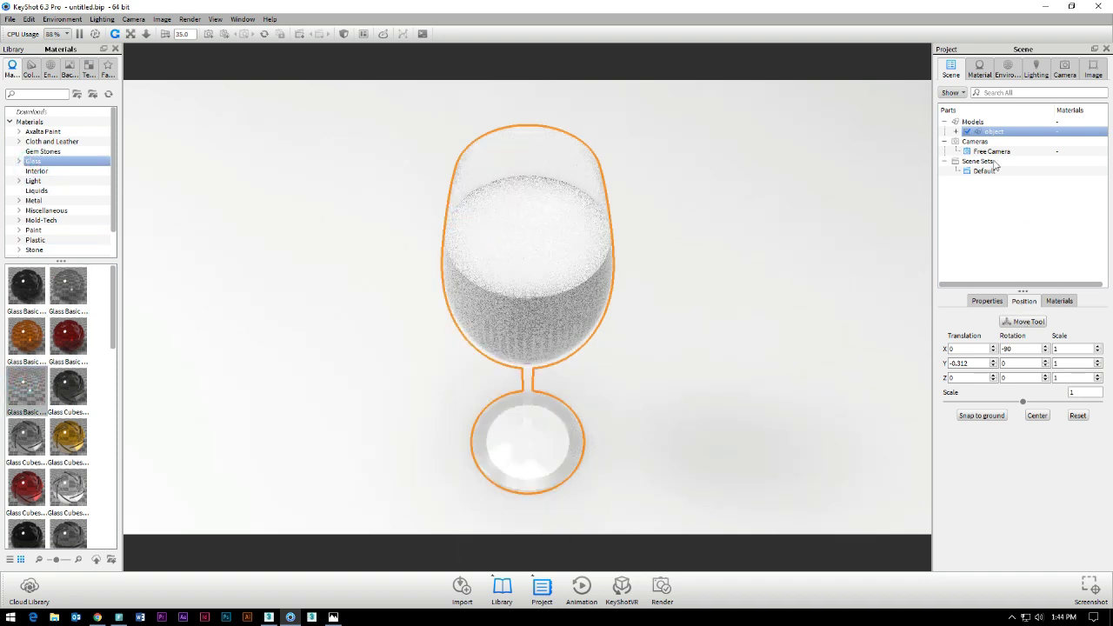
left_click(981, 74)
left_click(975, 478)
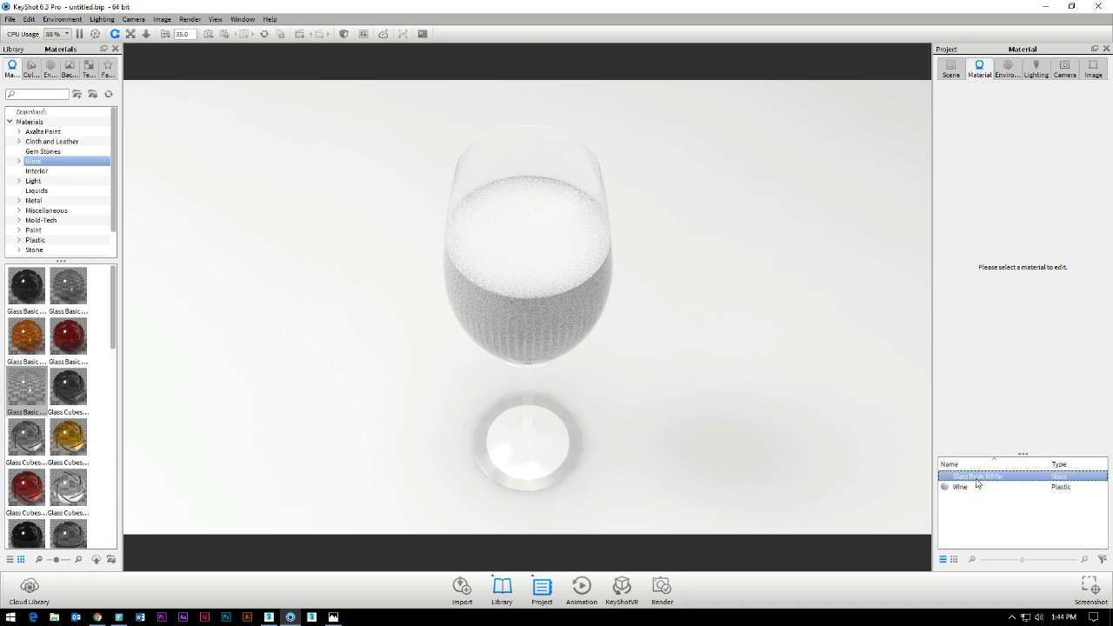
left_click(942, 222)
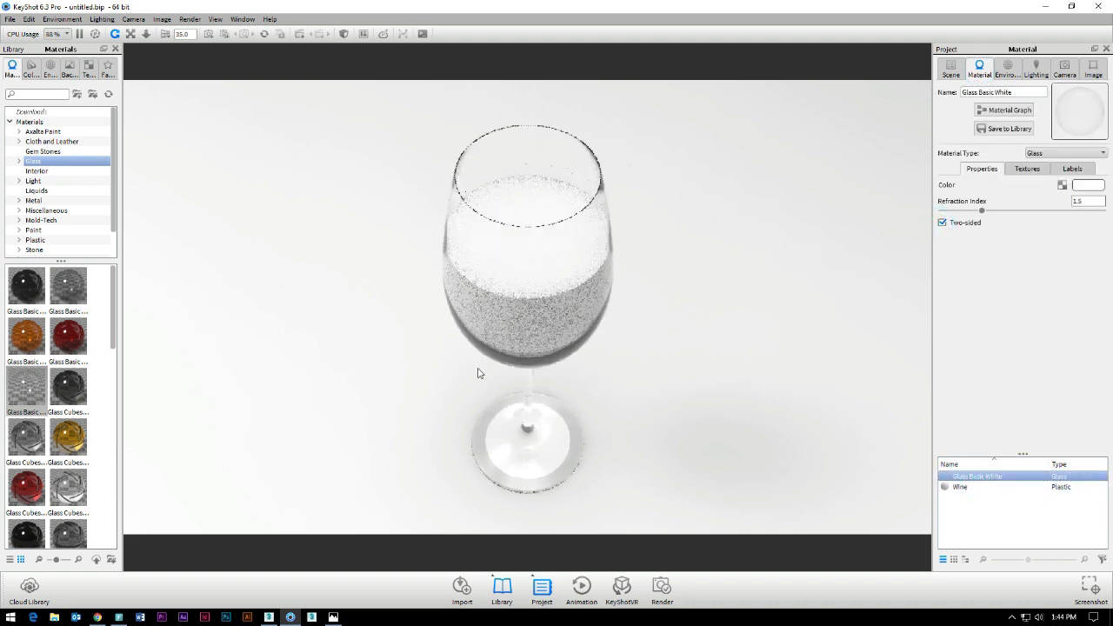
Apply Liquid Beer to the wine inside the glass
left_click_drag(610, 333, 591, 356)
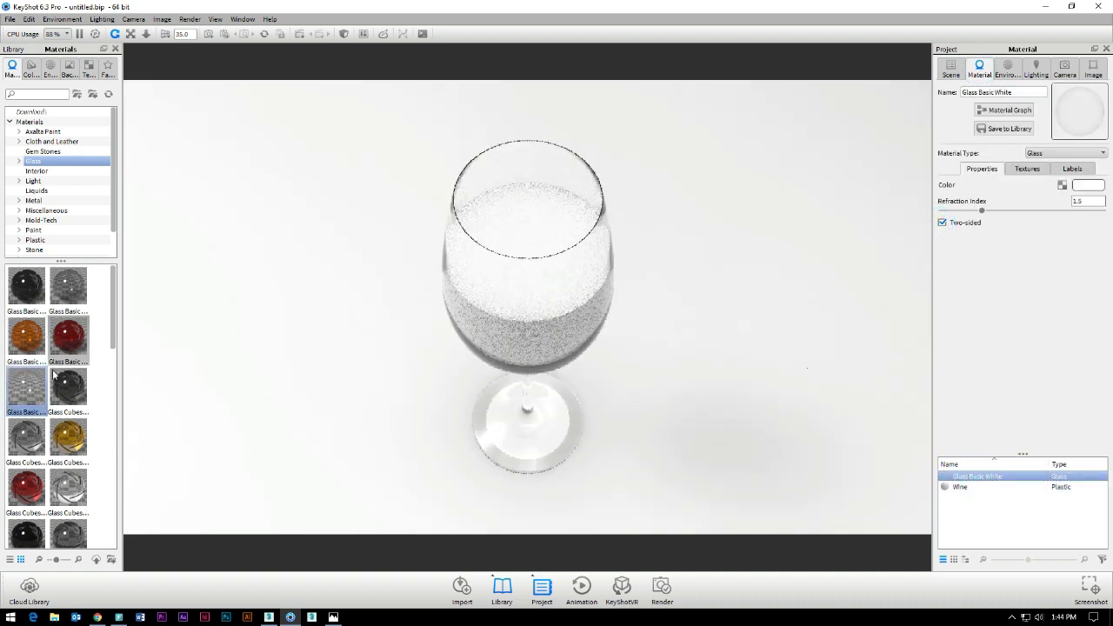
left_click(37, 190)
mouse_move(27, 287)
left_mouse_down()
mouse_move(404, 181)
mouse_move(511, 213)
left_mouse_up()
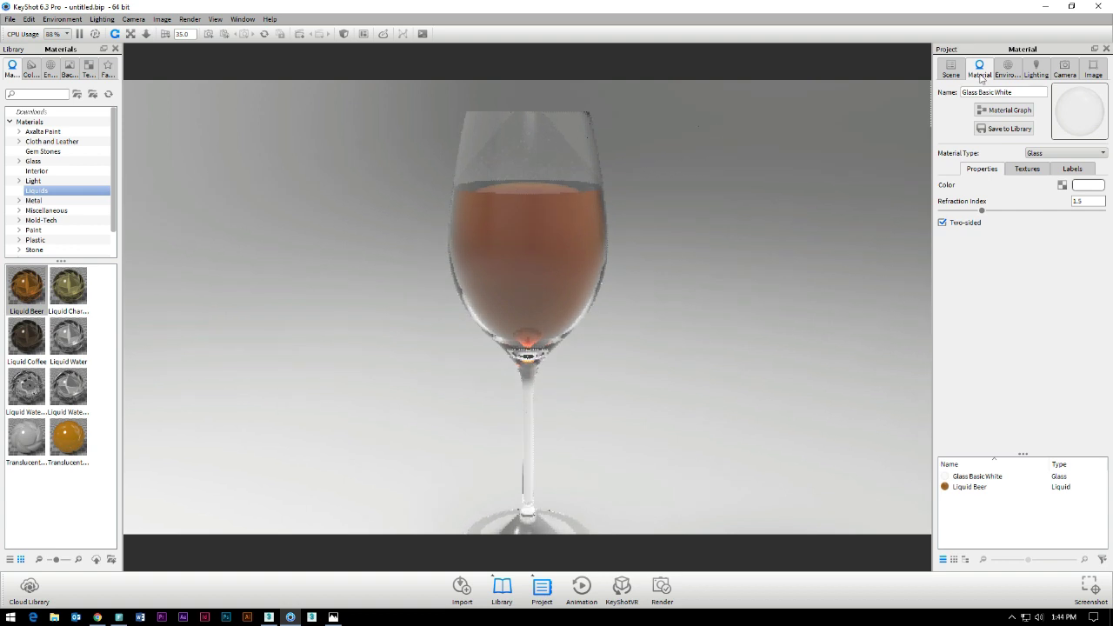
Set the camera to the Front view tilted slightly above, then show the Environments library
left_click(1064, 70)
left_click(1068, 360)
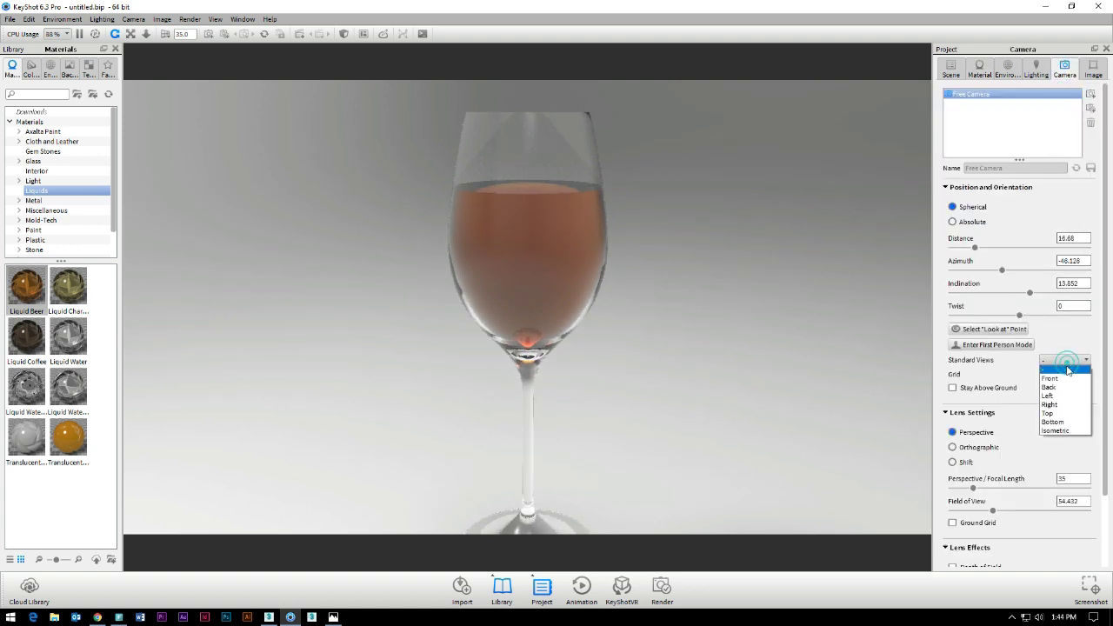
left_click(1063, 379)
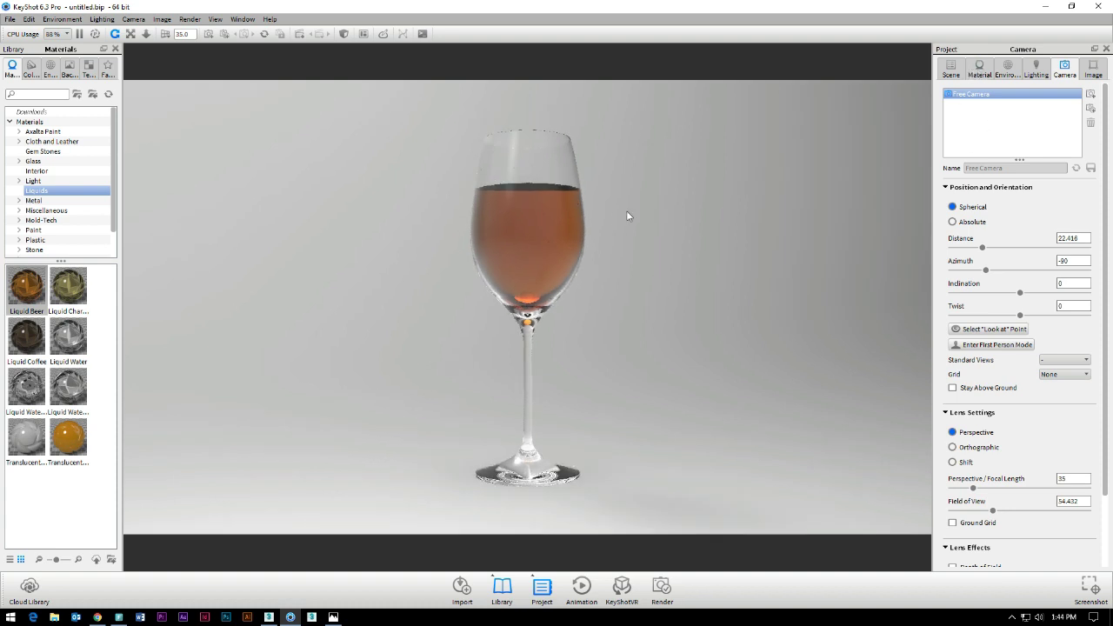
left_click_drag(611, 271, 609, 308)
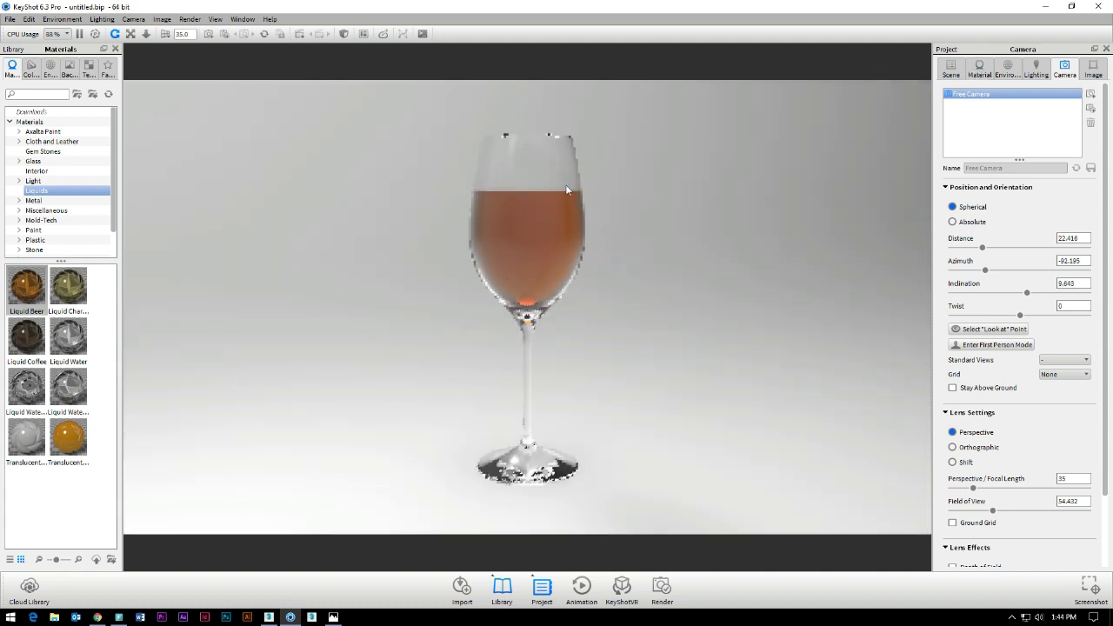
left_click(50, 70)
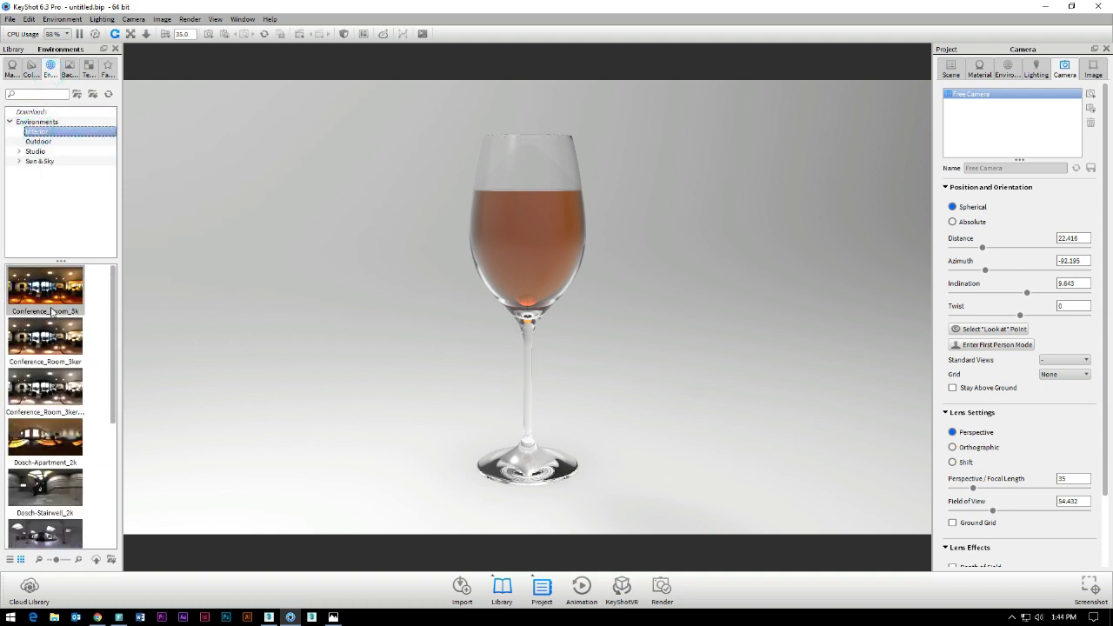
Light the scene with the Conference_Room_3k HDRI and use a solid background colour
left_click_drag(59, 304, 269, 292)
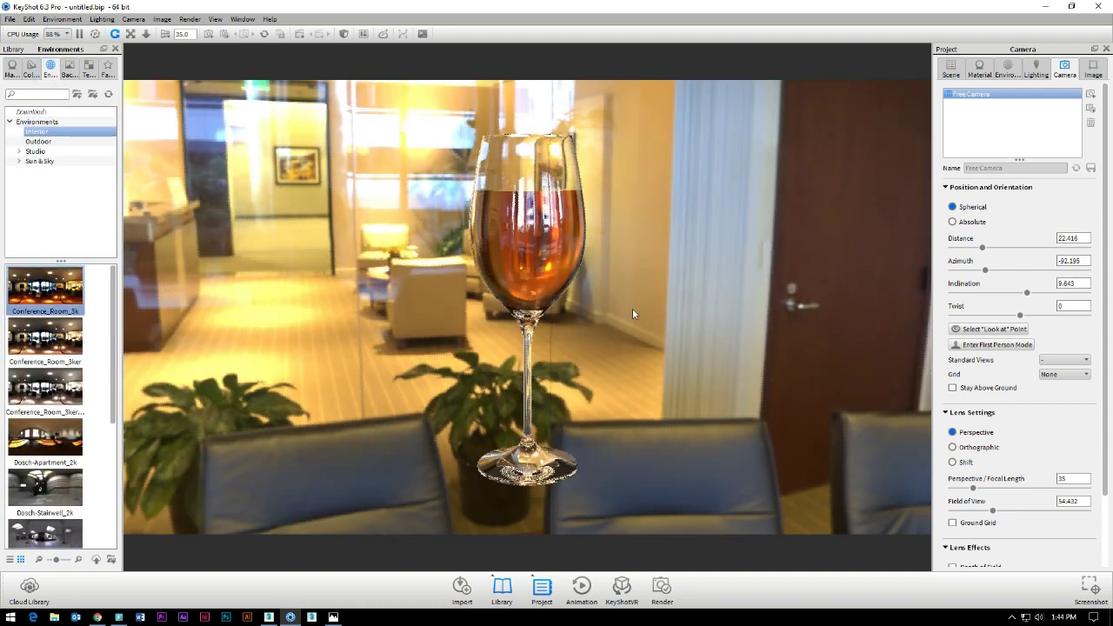
left_click(983, 76)
left_click(1005, 71)
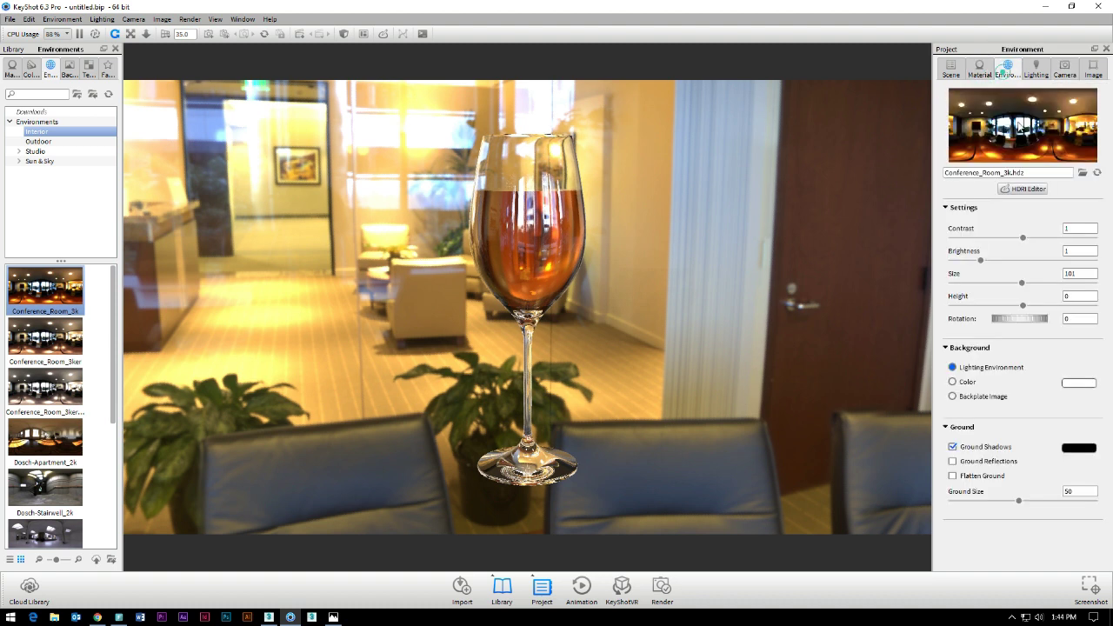
left_click(968, 384)
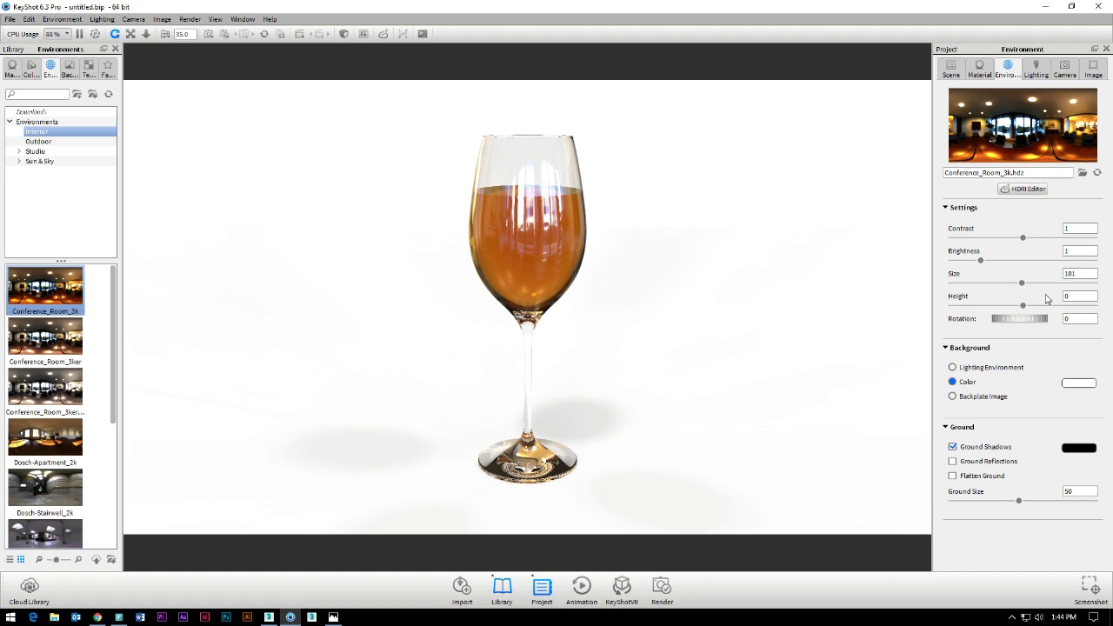
Enable global illumination and caustics with 3 indirect bounces, 18 ray bounces, shadow quality 1
left_click(1047, 78)
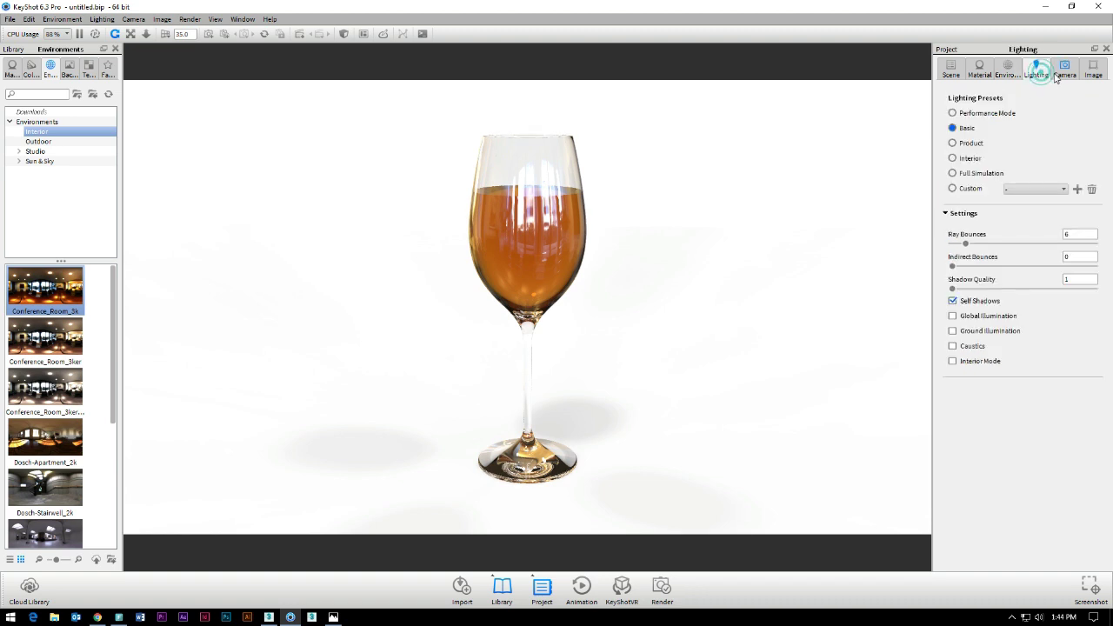
left_click(987, 320)
left_click(1067, 256)
left_click(1080, 234)
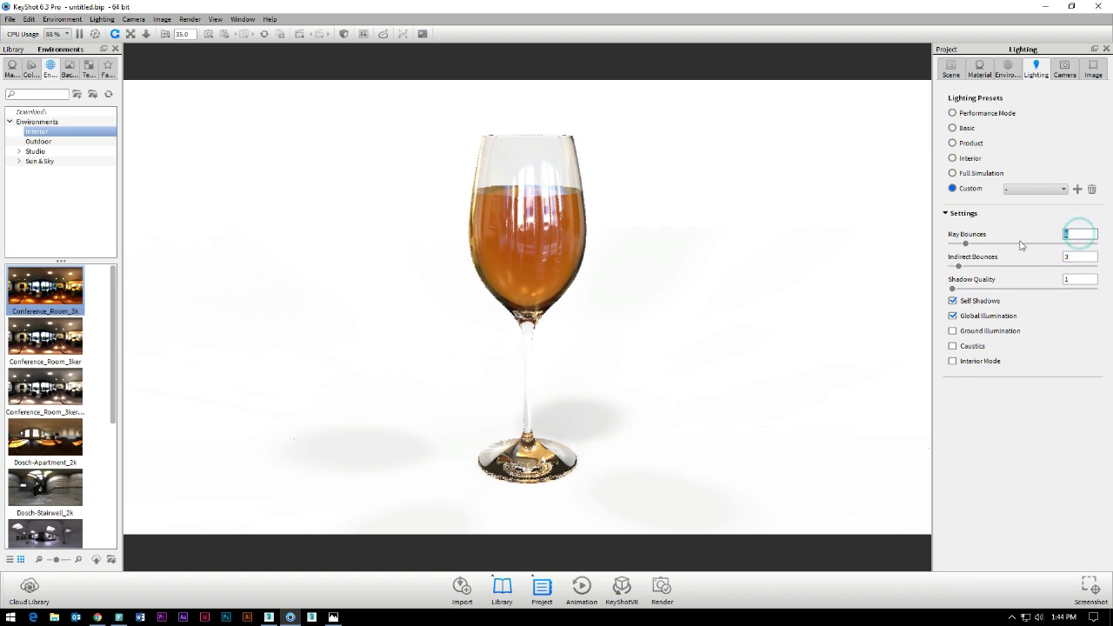
type("18")
key("Return")
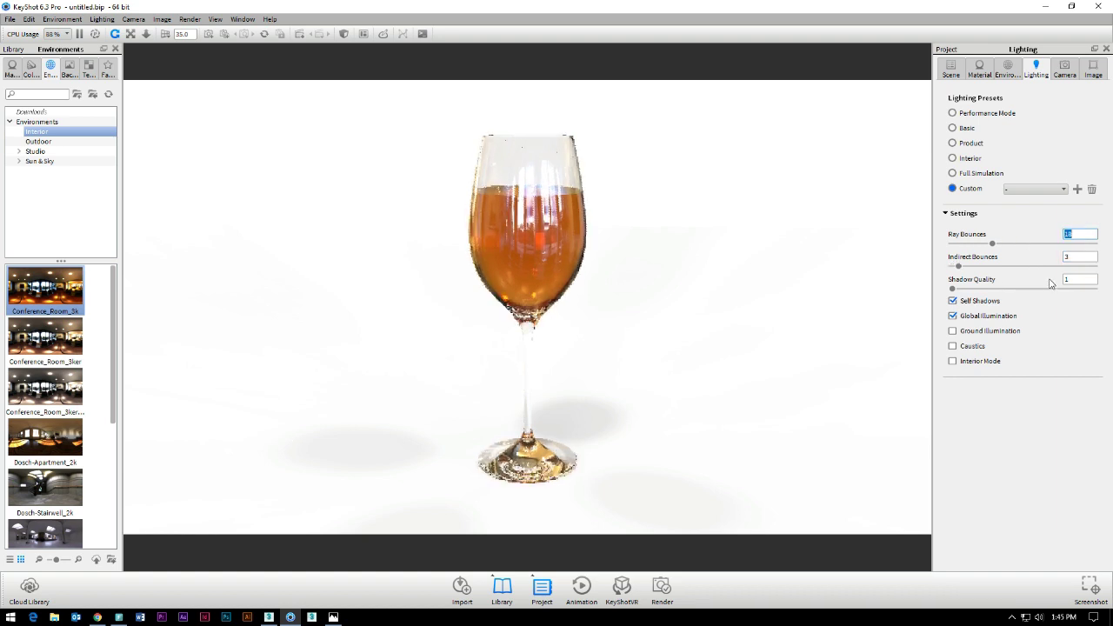
left_click(1078, 280)
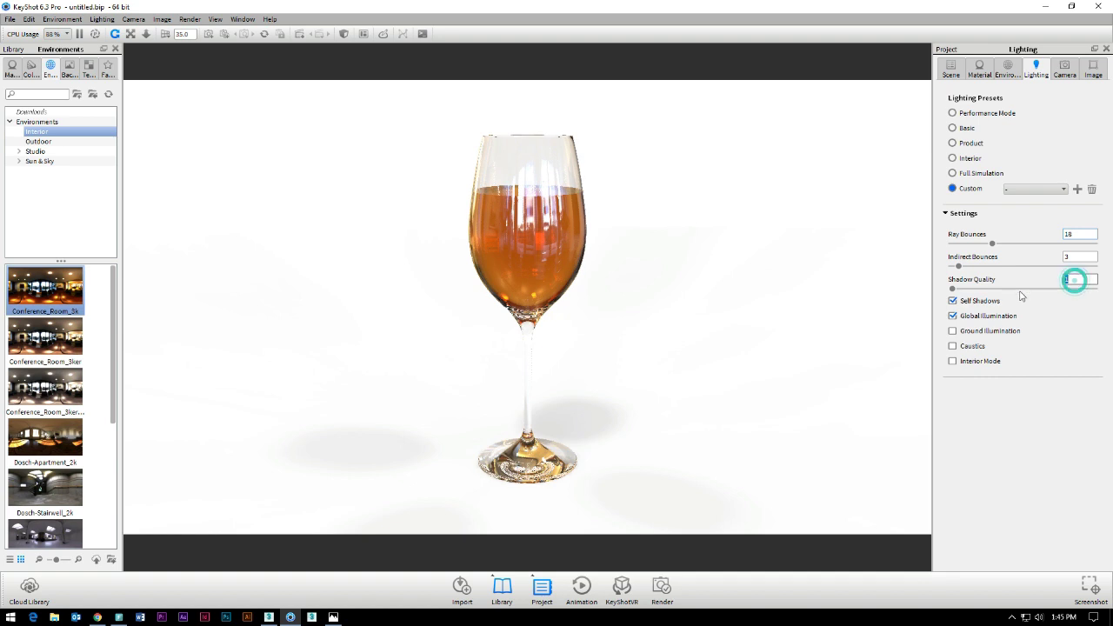
left_click(952, 346)
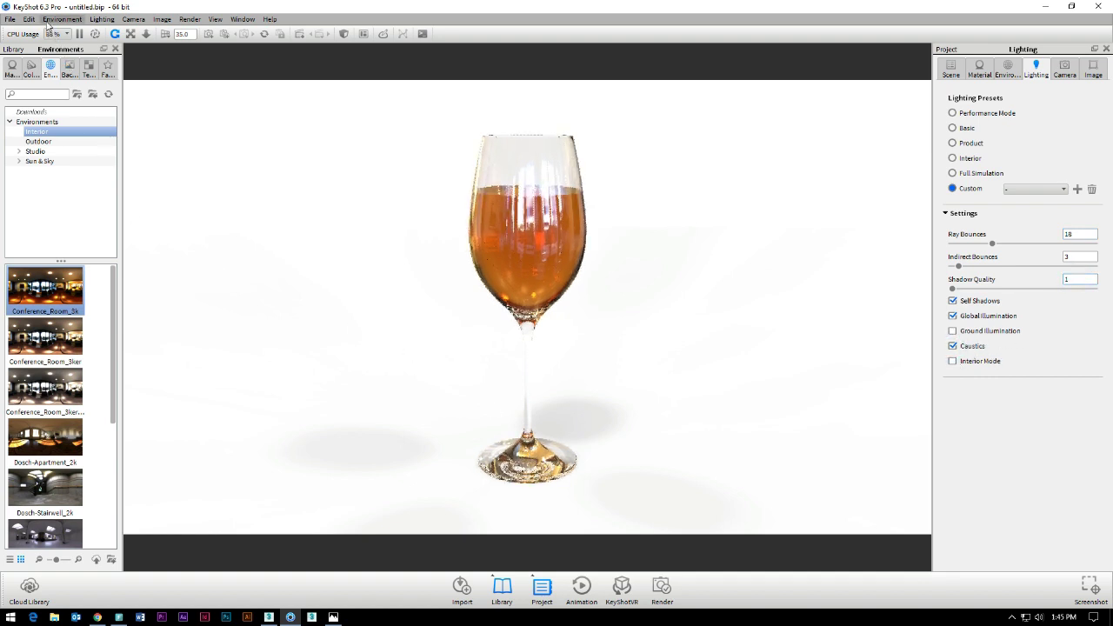
Add a ground plane beneath the wine glass
left_click(29, 19)
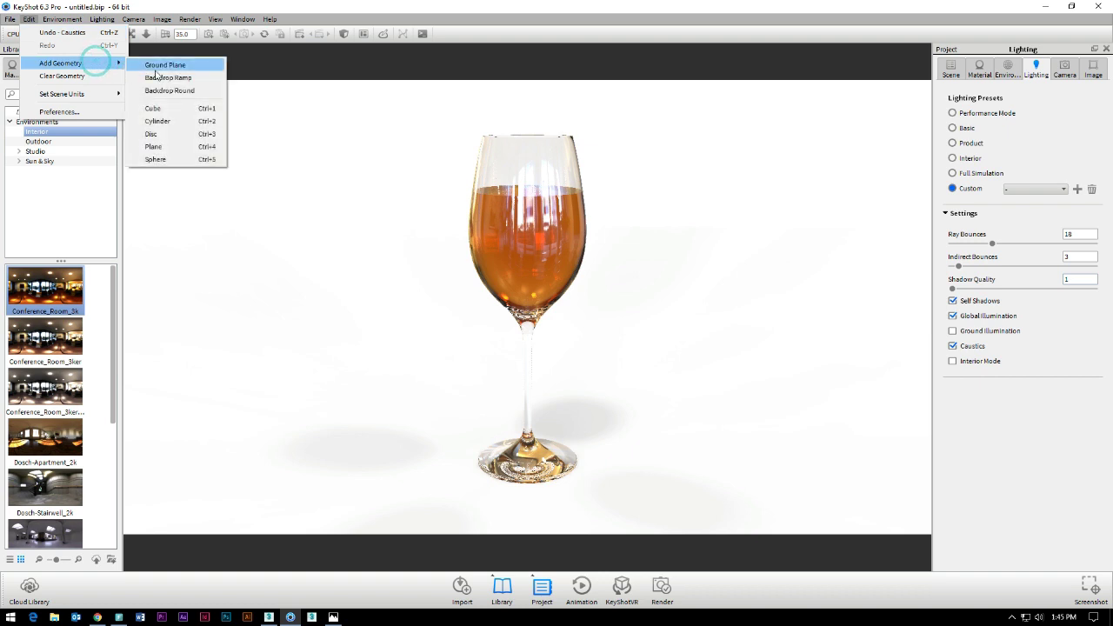
mouse_move(61, 62)
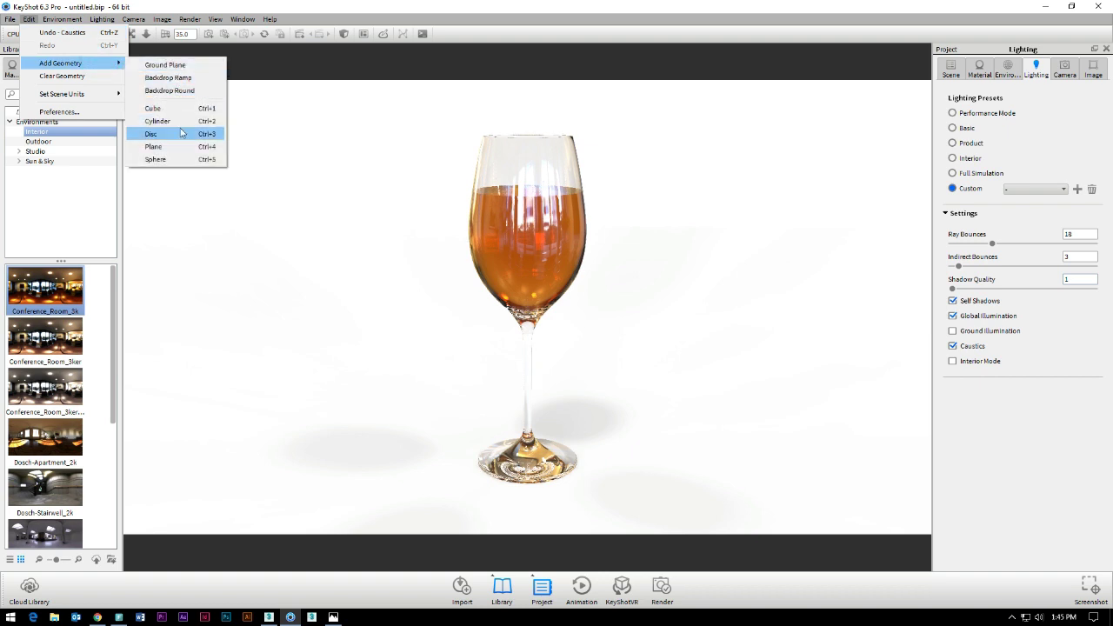
left_click(165, 65)
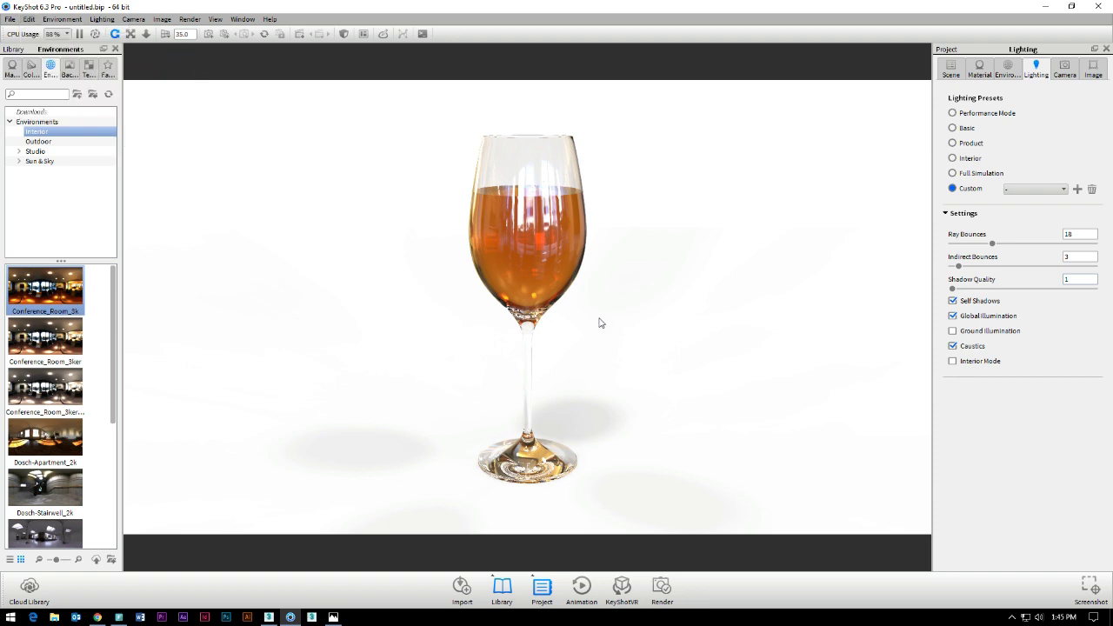
left_click(1009, 69)
Set the background colour to neutral grey 122,122,122
left_click(1070, 382)
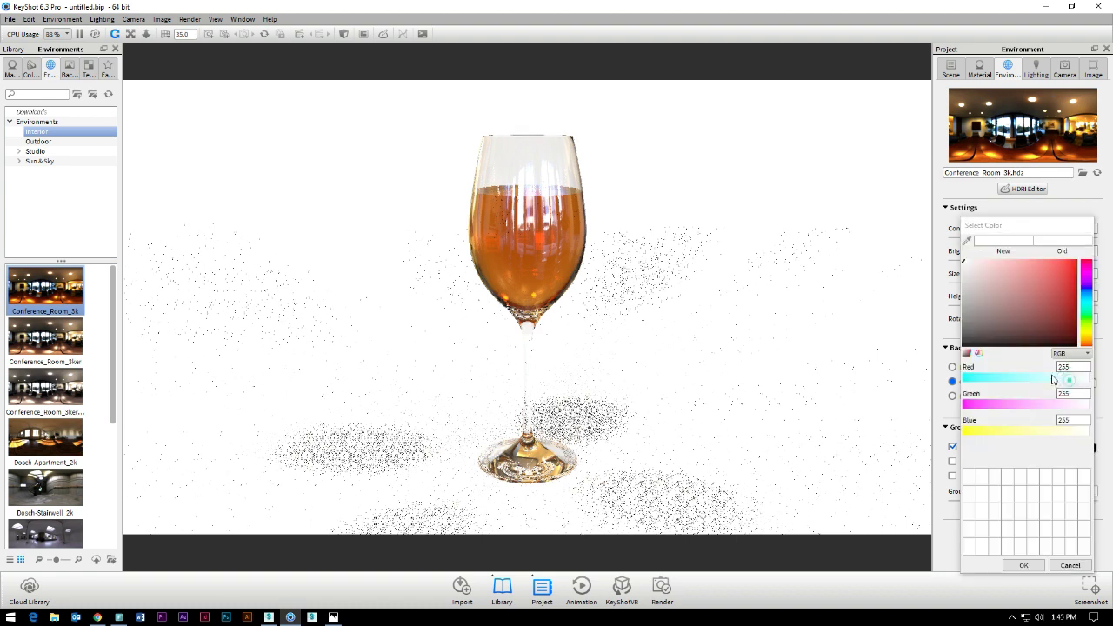
left_click_drag(965, 304, 952, 300)
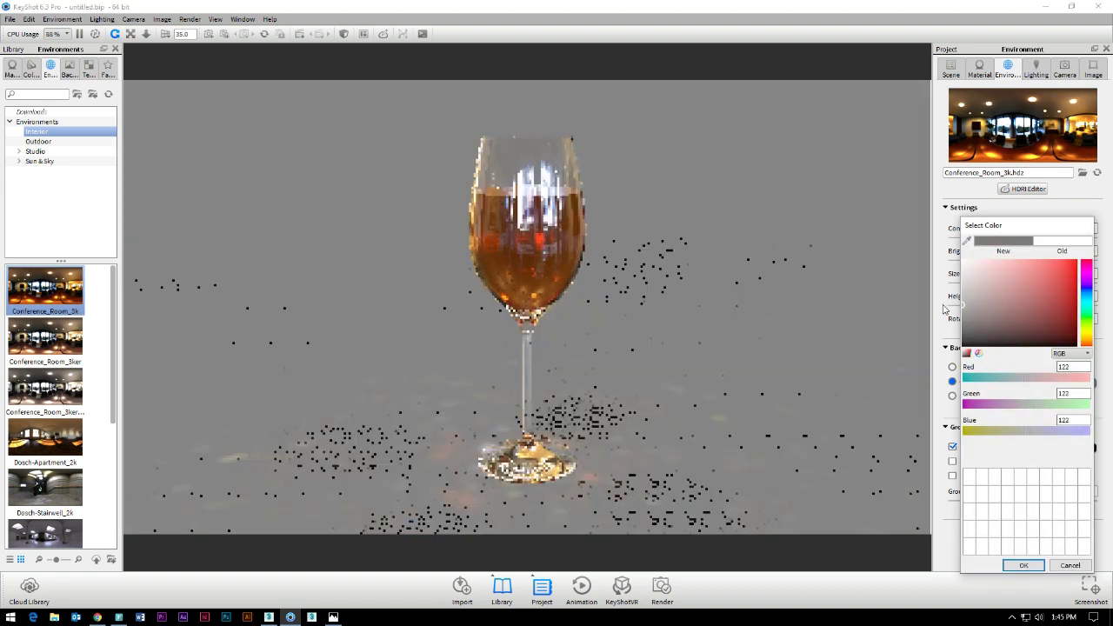
left_click_drag(950, 302, 961, 335)
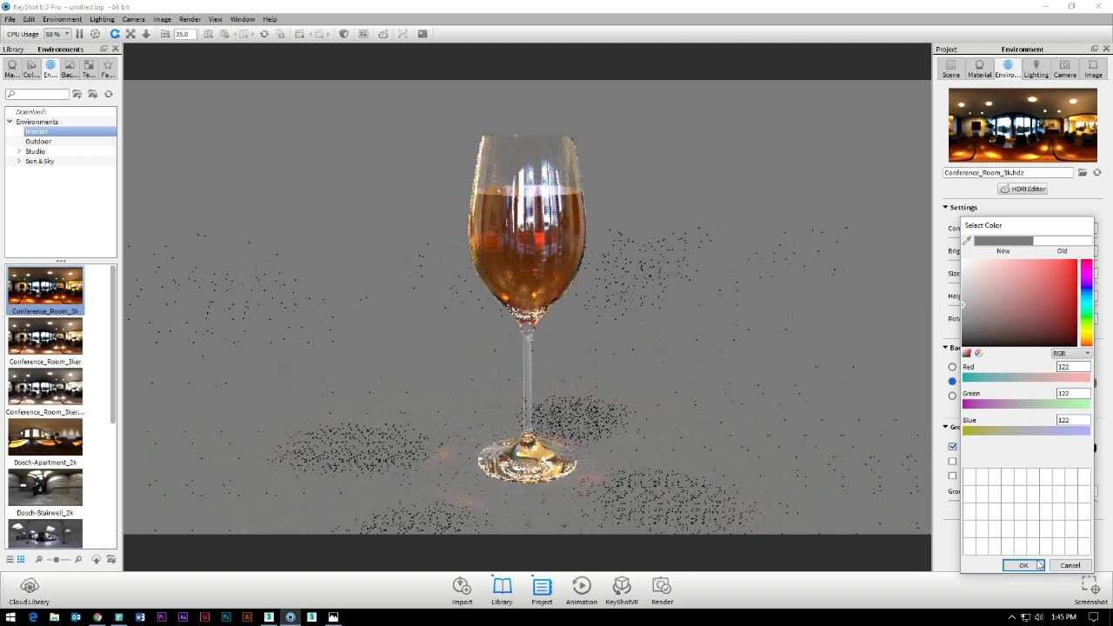
left_click(1024, 565)
Rotate the HDRI environment to about 52.5
scroll(603, 313, "down", 2)
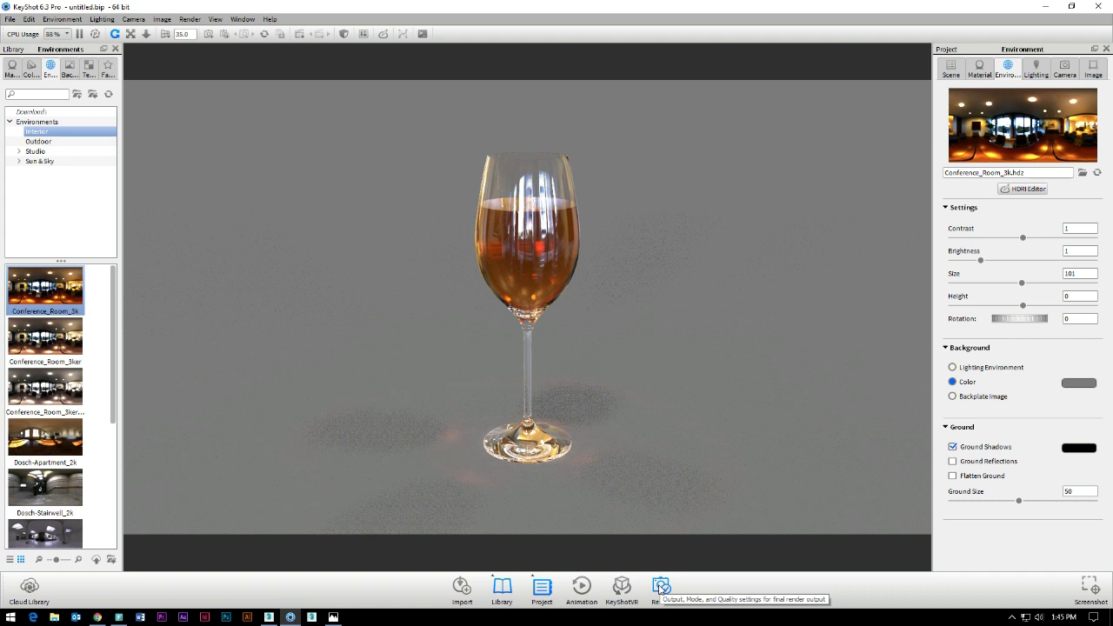
left_click_drag(624, 404, 559, 396)
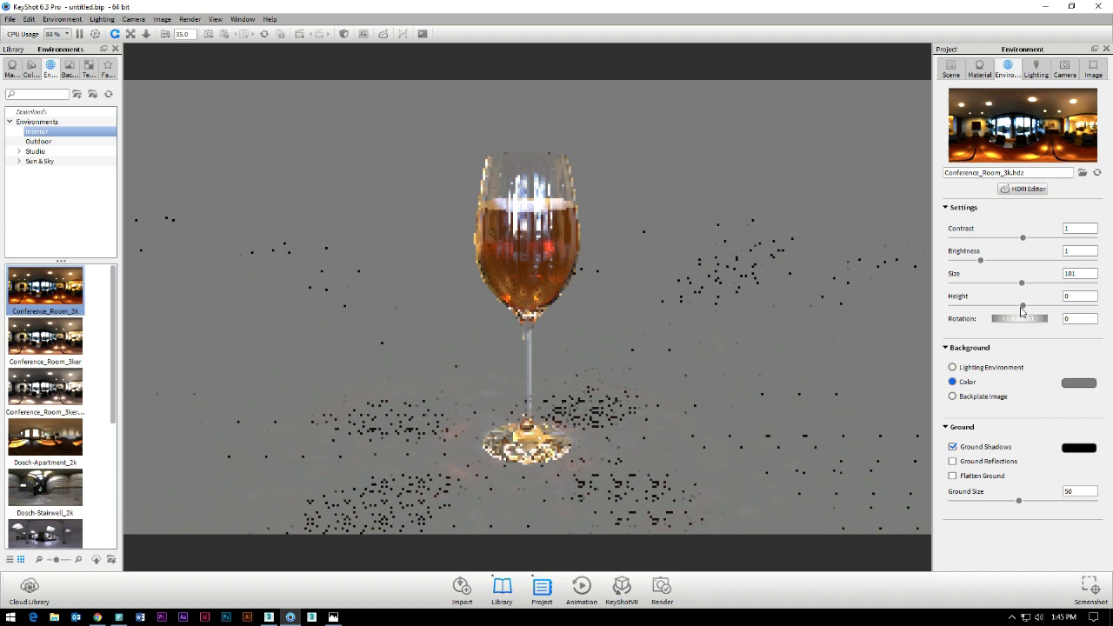
left_click_drag(1009, 318, 1020, 322)
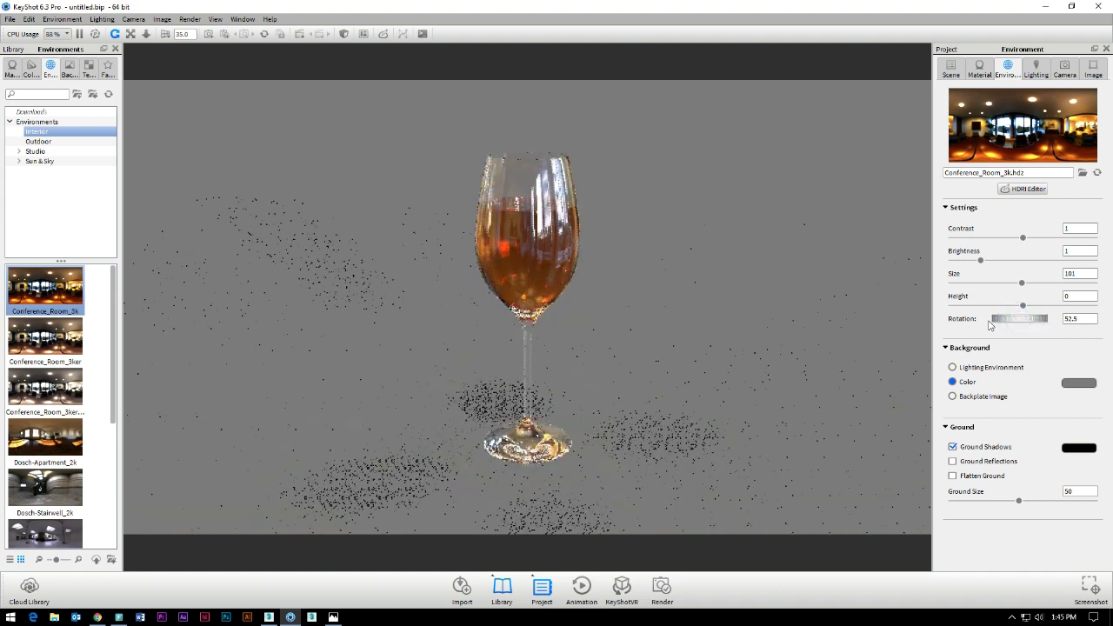
Set the still render output to JPEG at 1920x1080
left_click(663, 589)
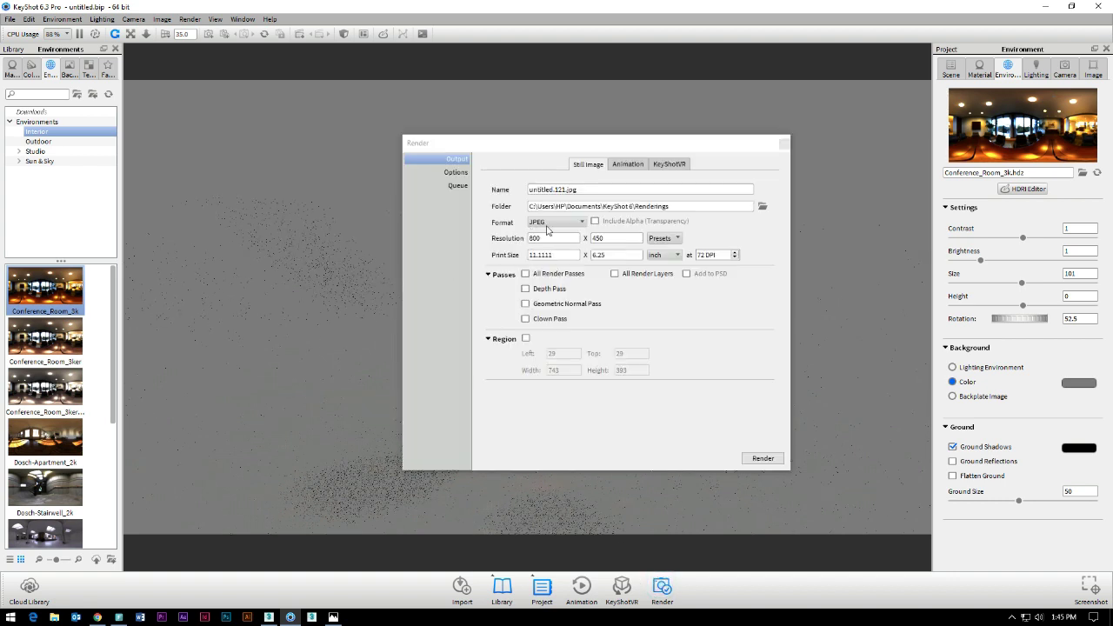
left_click(576, 224)
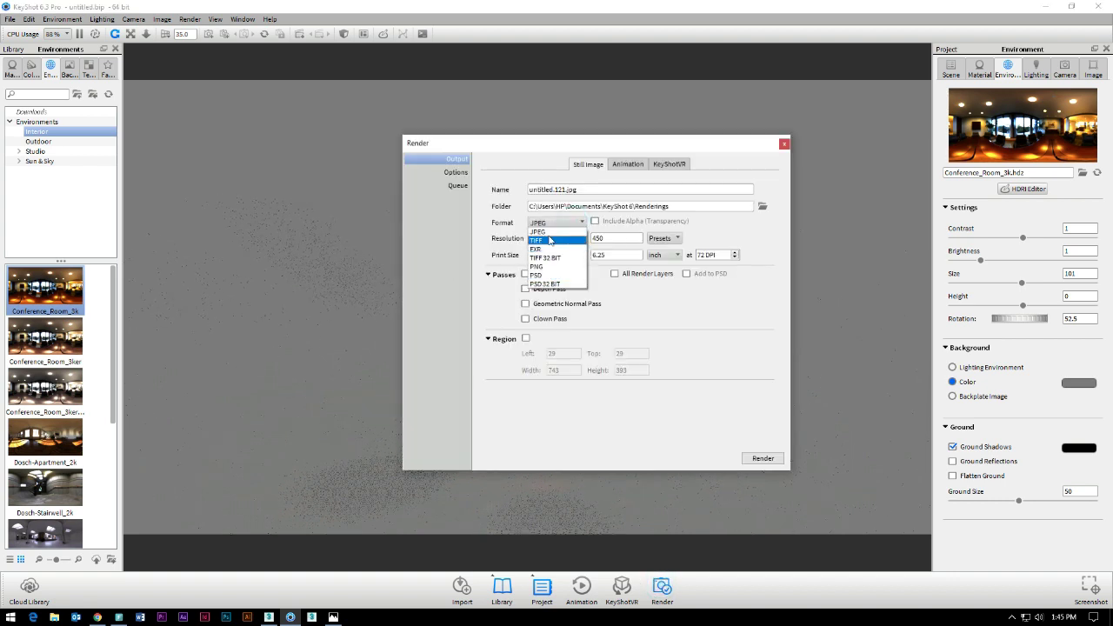
left_click(540, 231)
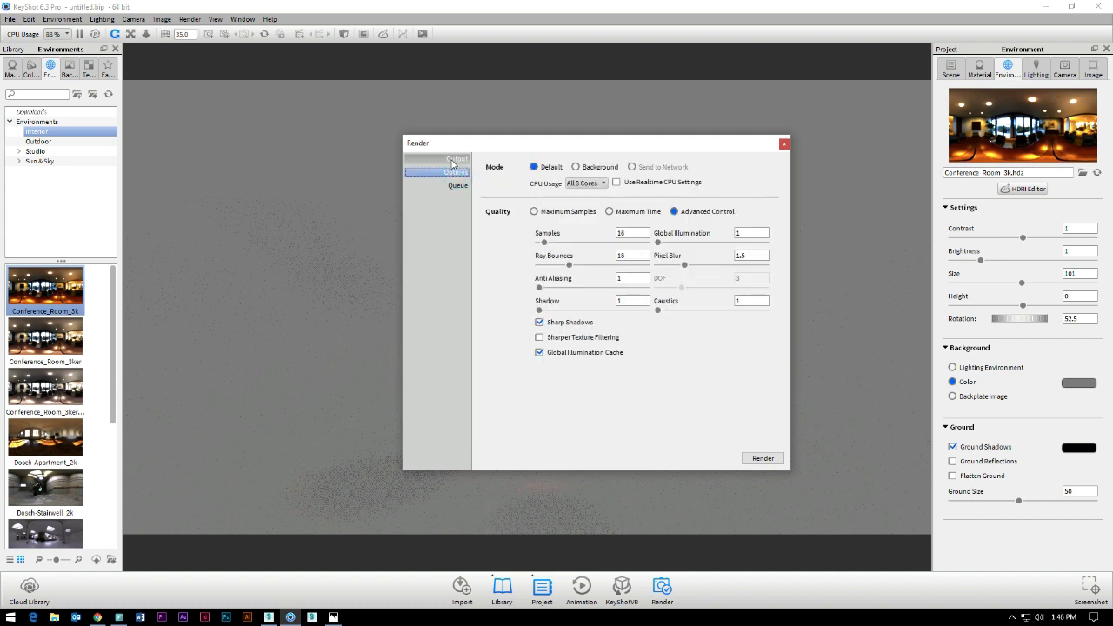
left_click(456, 159)
left_click(662, 239)
left_click(680, 292)
Limit rendering to a maximum time of 0:5:30 and start the render
left_click(457, 172)
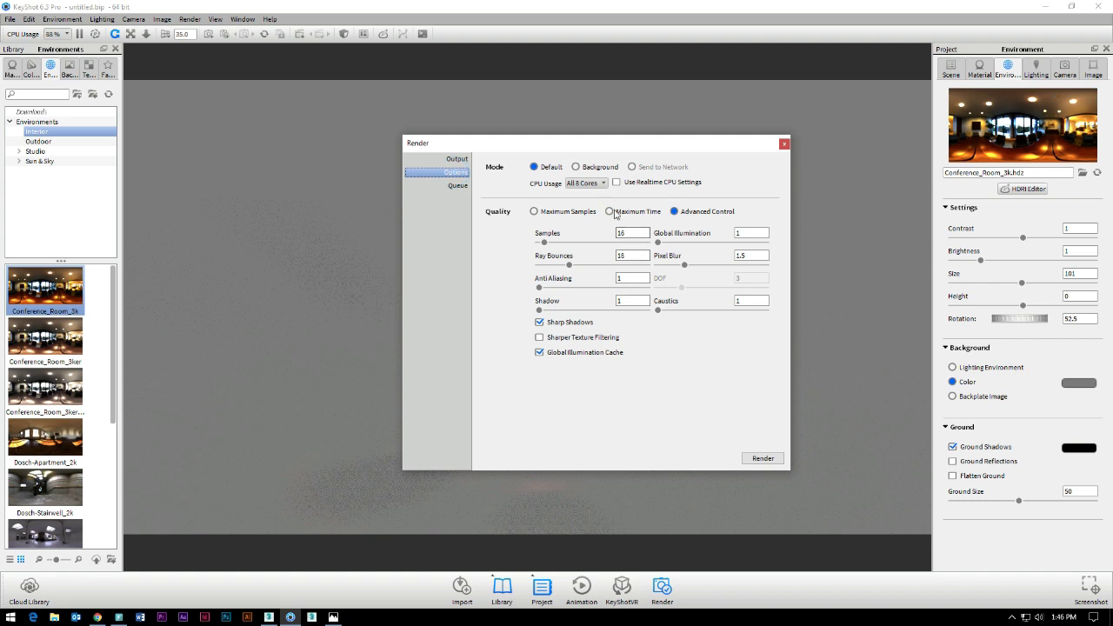
left_click(608, 211)
left_click(574, 233)
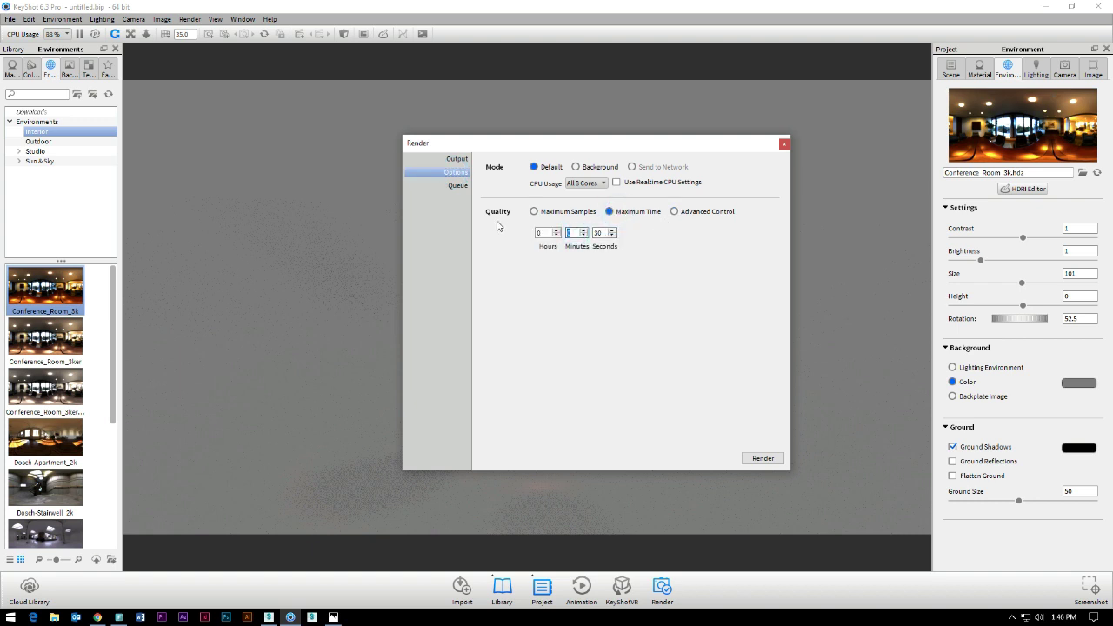
left_click(762, 458)
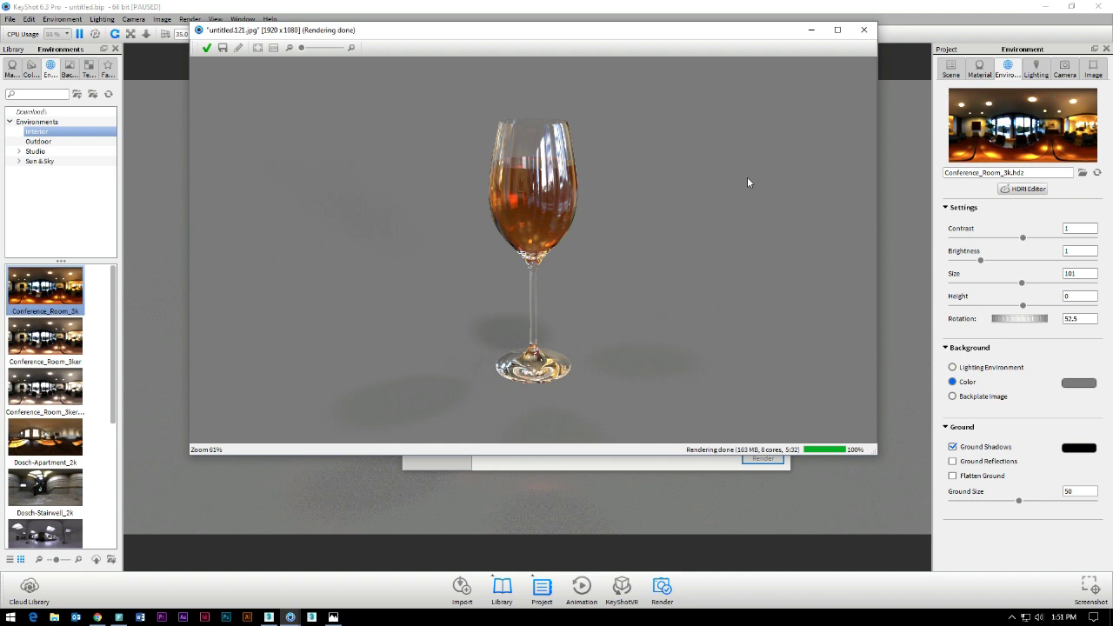
Close the finished untitled.121.jpg render window and the Render dialog
left_click(864, 31)
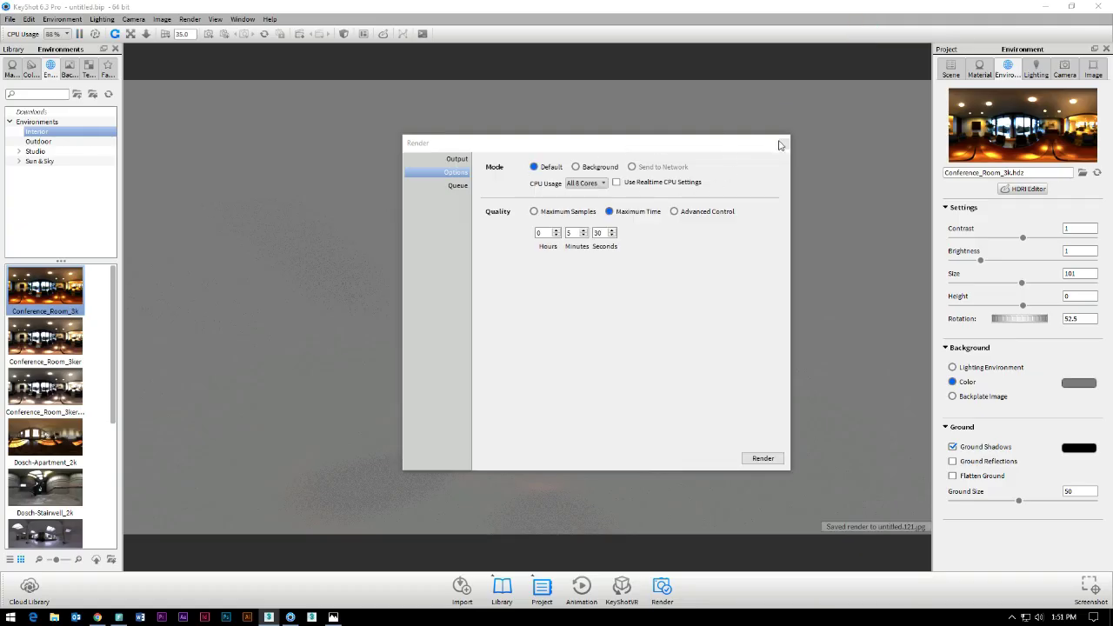
left_click(785, 143)
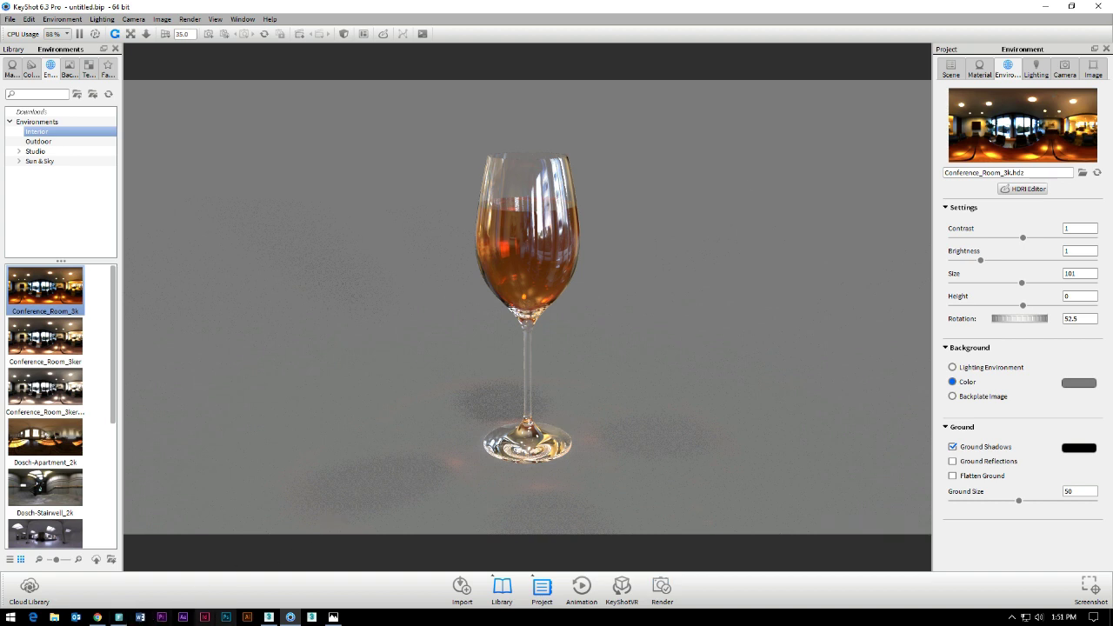
Bring 3ds Max forward, zoom extents on the wine glass, and orbit to a side view
left_click(268, 616)
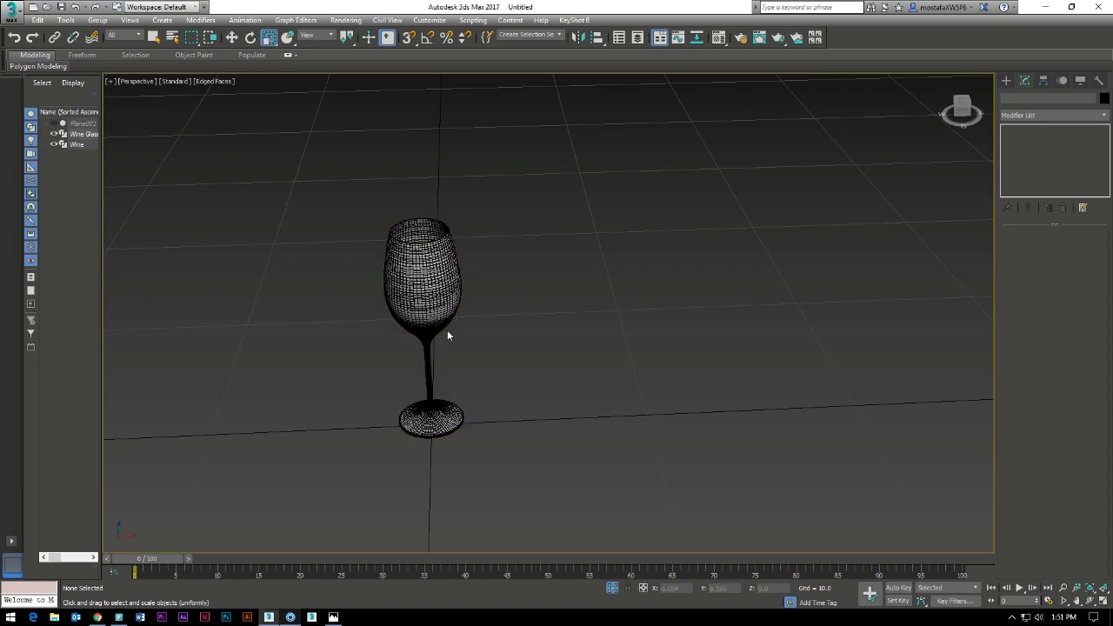
key("z")
middle_click_drag(602, 328, 597, 291, "alt")
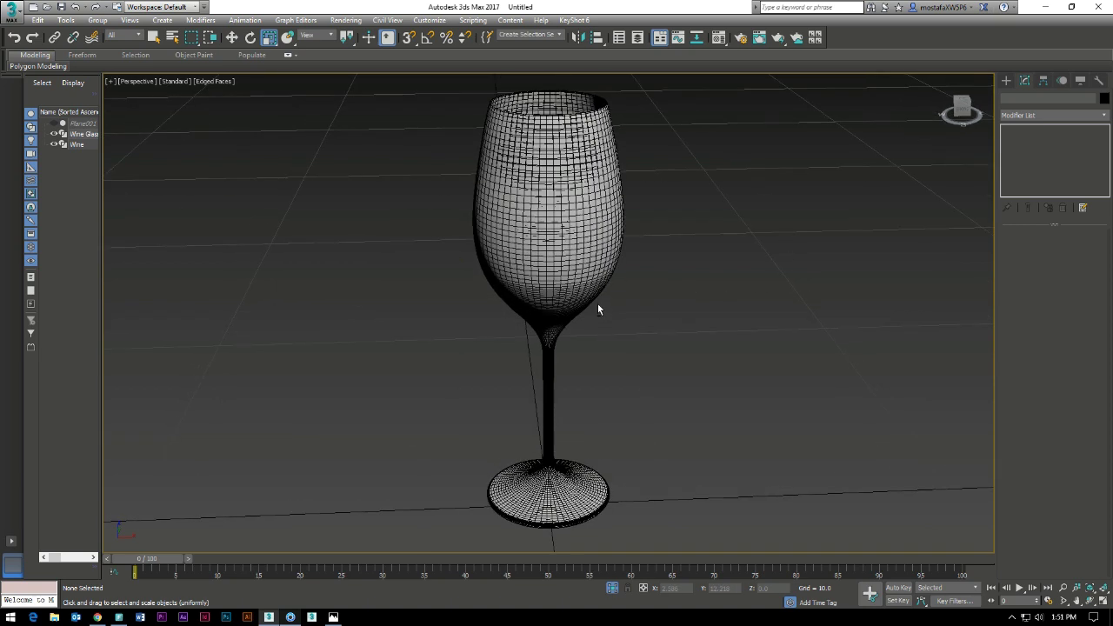
scroll(597, 300, "up", 3)
scroll(598, 300, "down", 3)
scroll(613, 274, "down", 2)
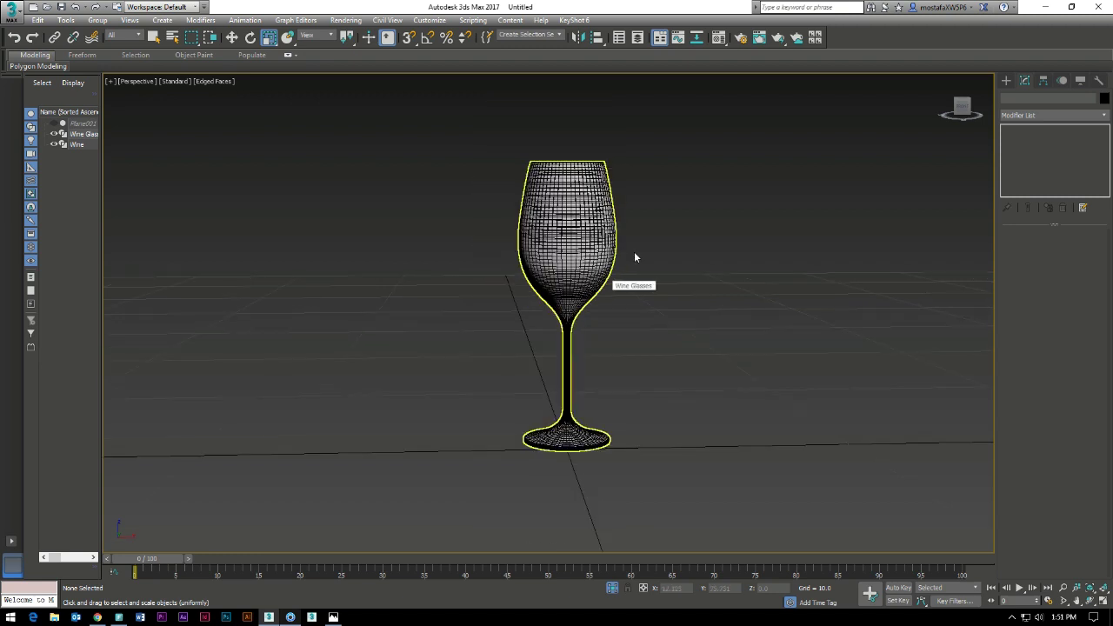
Run a quick production test render of the side view, then close the Rendered Frame window
scroll(644, 231, "up", 1)
scroll(646, 232, "down", 1)
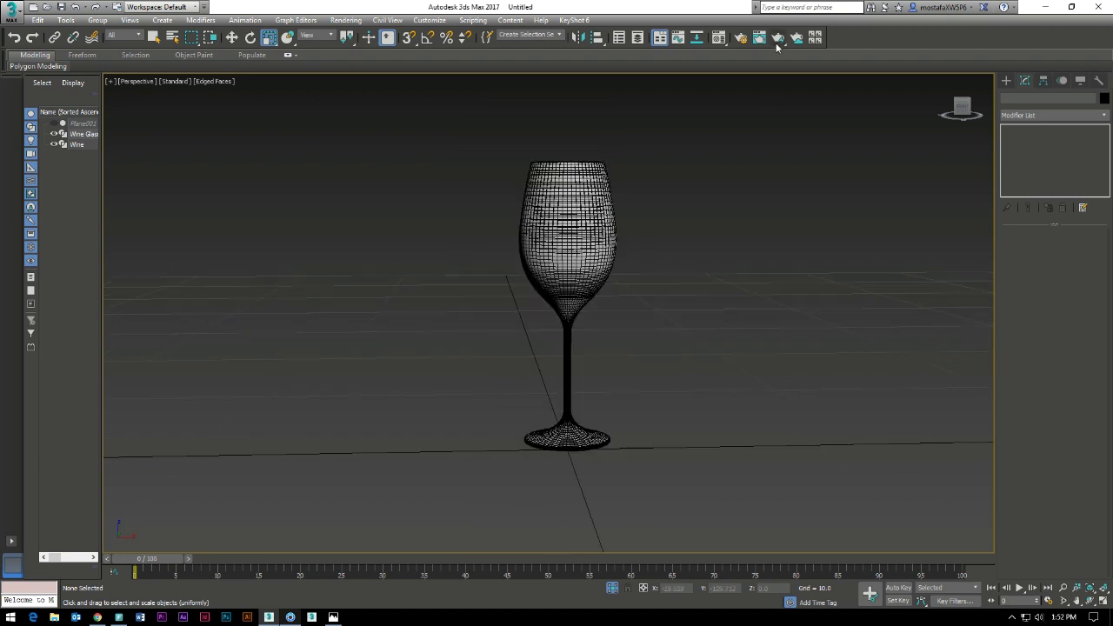
left_click(779, 37)
left_click(643, 67)
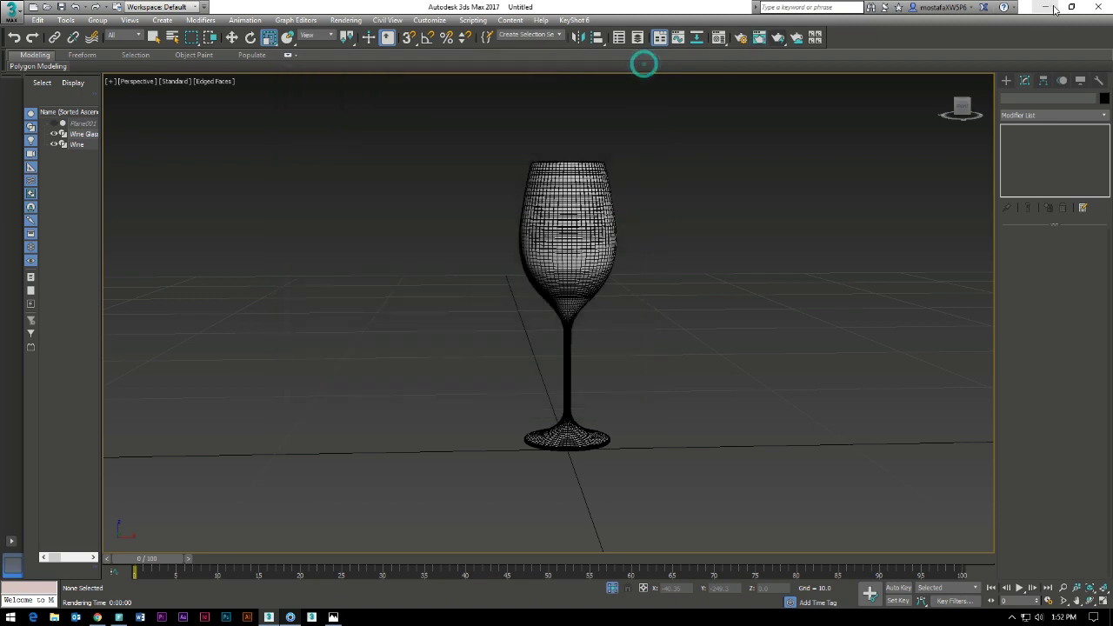